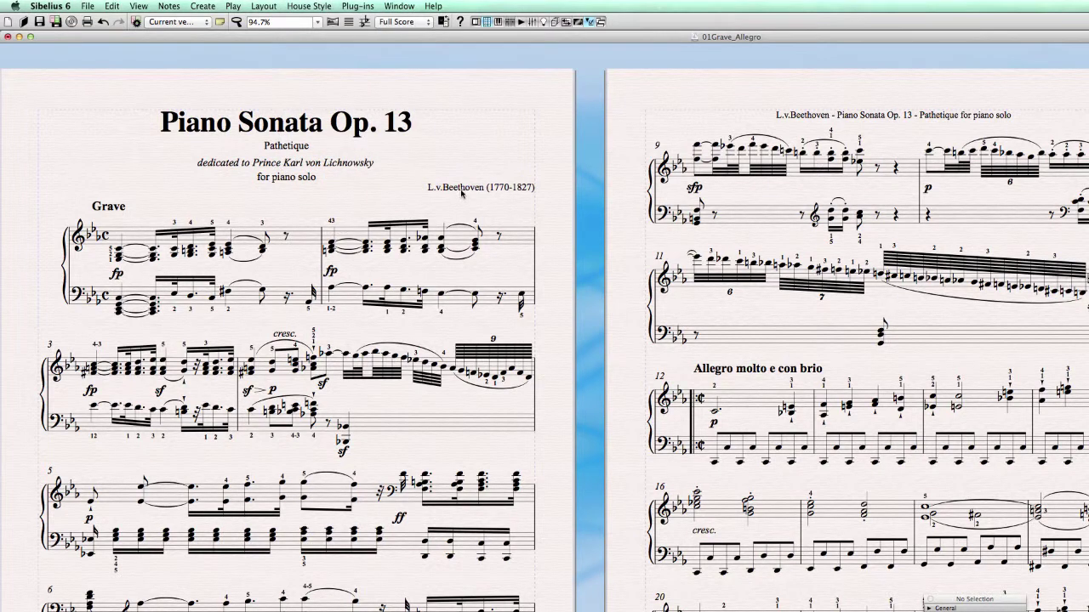
Try moving the composer credit lower on the page, selecting bar 2 in both staves along the way.
{"action": "left_click_drag", "start_coordinate": [462, 194], "coordinate": [479, 179]}
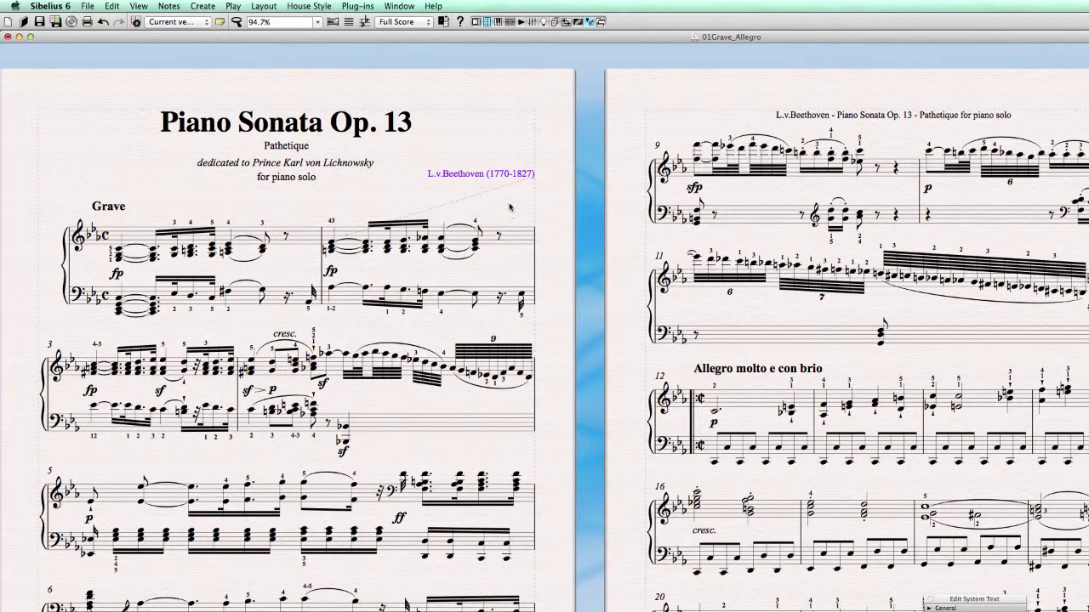
{"action": "left_click", "coordinate": [519, 235]}
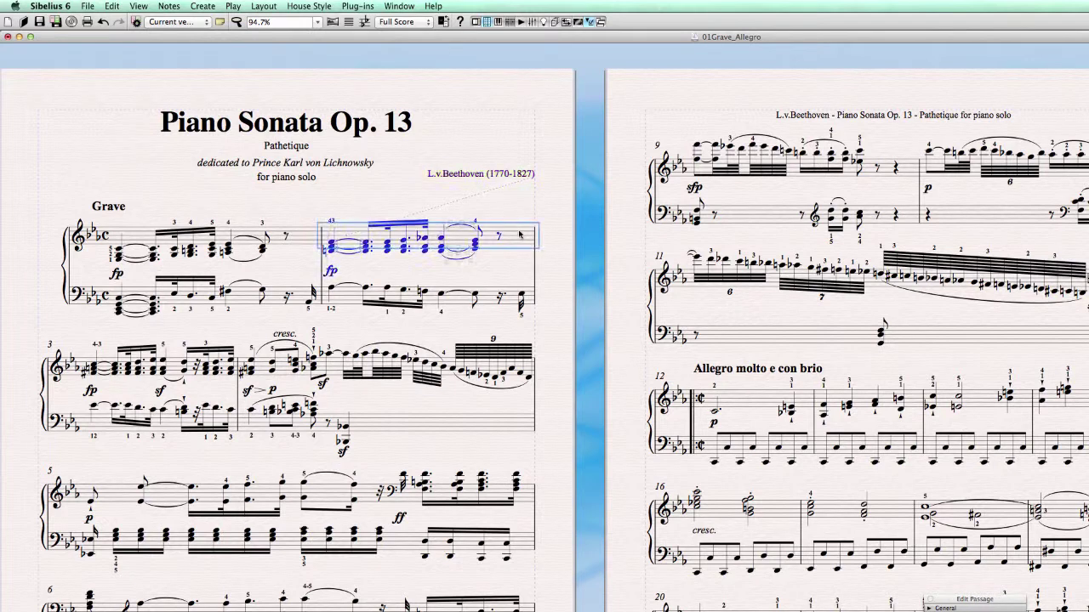
{"action": "left_click", "coordinate": [499, 175]}
{"action": "left_click_drag", "start_coordinate": [500, 176], "coordinate": [501, 191]}
{"action": "left_click", "coordinate": [513, 238]}
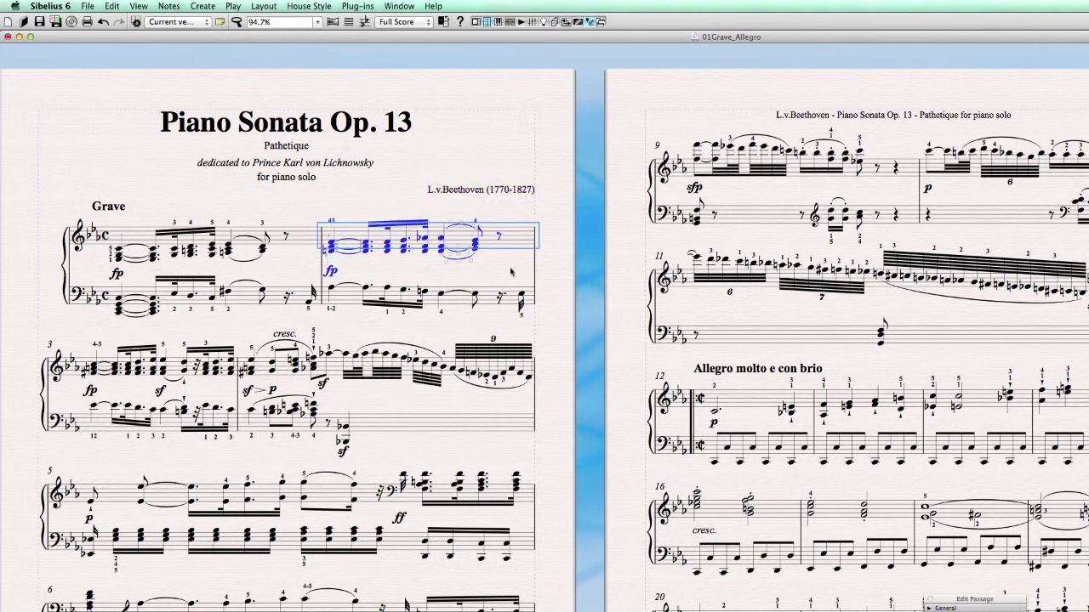
{"action": "left_click", "coordinate": [486, 301]}
{"action": "key", "text": "Escape"}
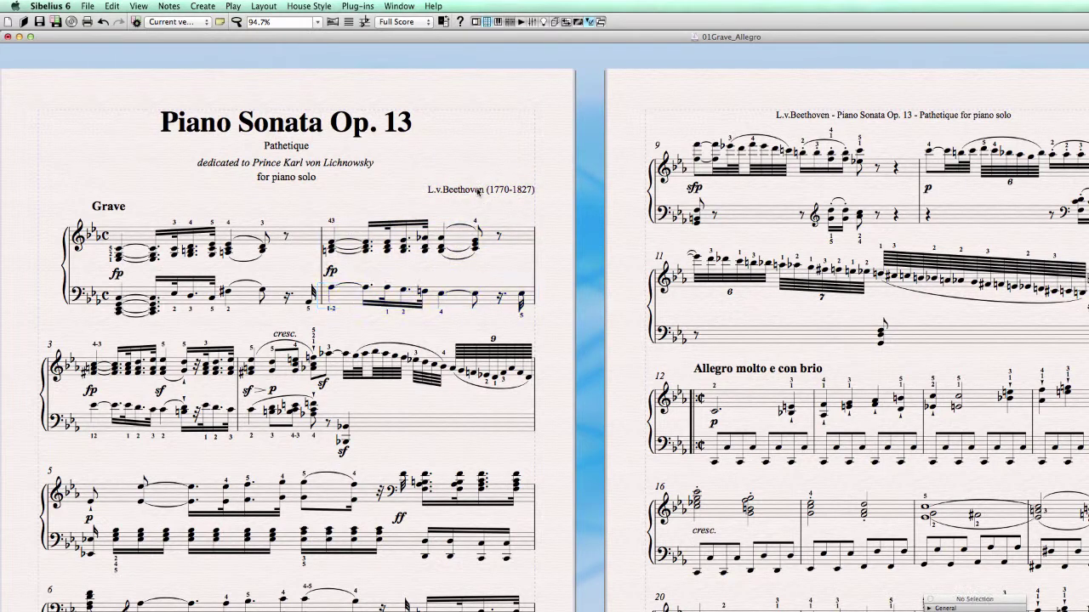
{"action": "left_click", "coordinate": [474, 190]}
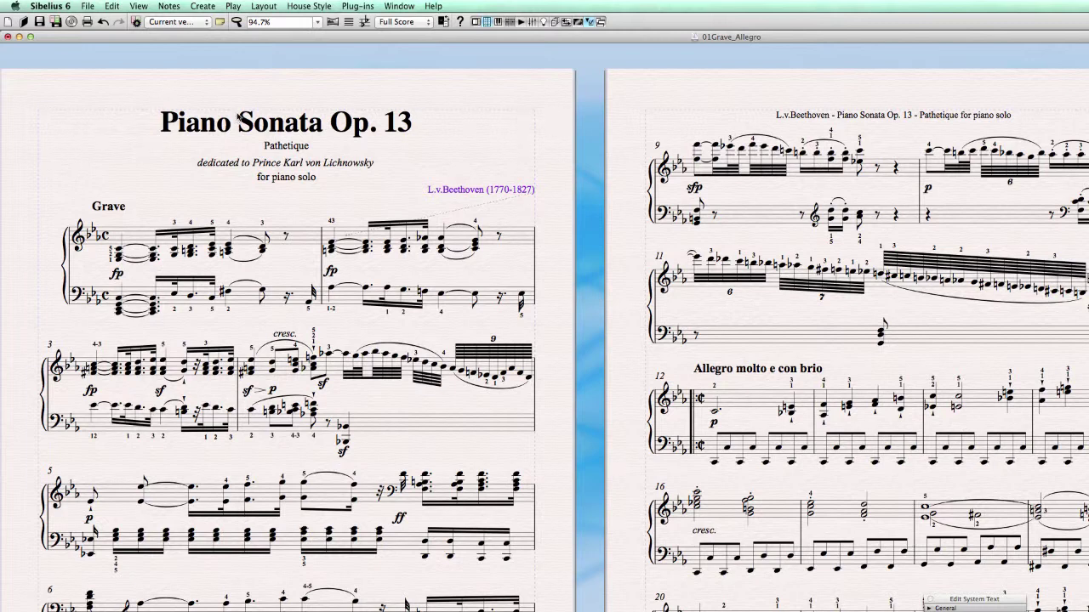
Nudge the title toward the subtitle and select the subtitle, dedication and 'for piano solo' lines.
{"action": "mouse_move", "coordinate": [220, 129]}
{"action": "left_mouse_down"}
{"action": "mouse_move", "coordinate": [220, 141]}
{"action": "mouse_move", "coordinate": [220, 129]}
{"action": "left_mouse_up"}
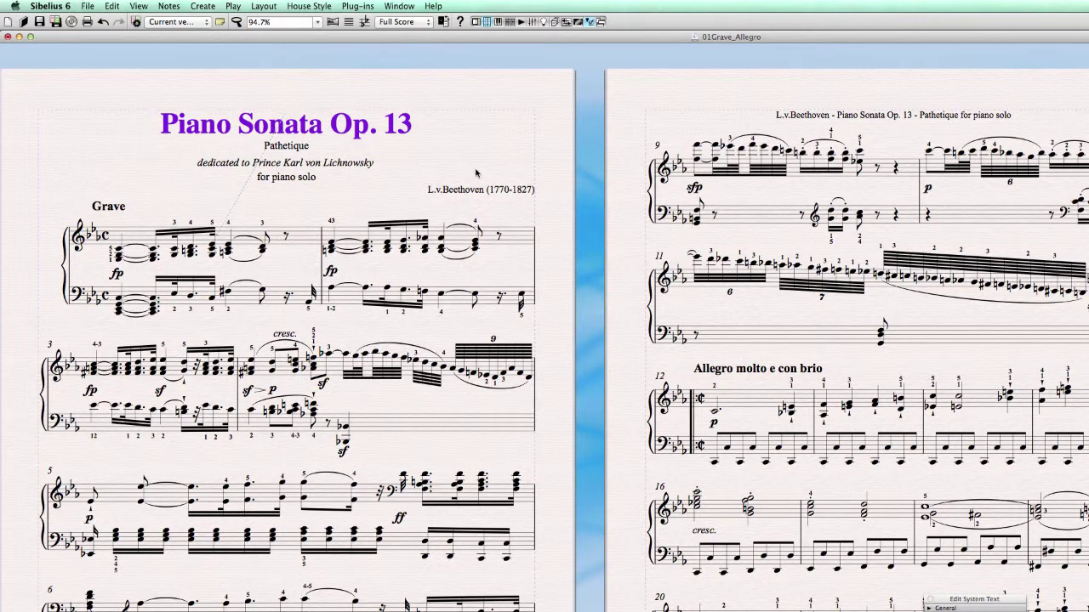
{"action": "left_click", "coordinate": [499, 191]}
{"action": "left_click", "coordinate": [500, 167]}
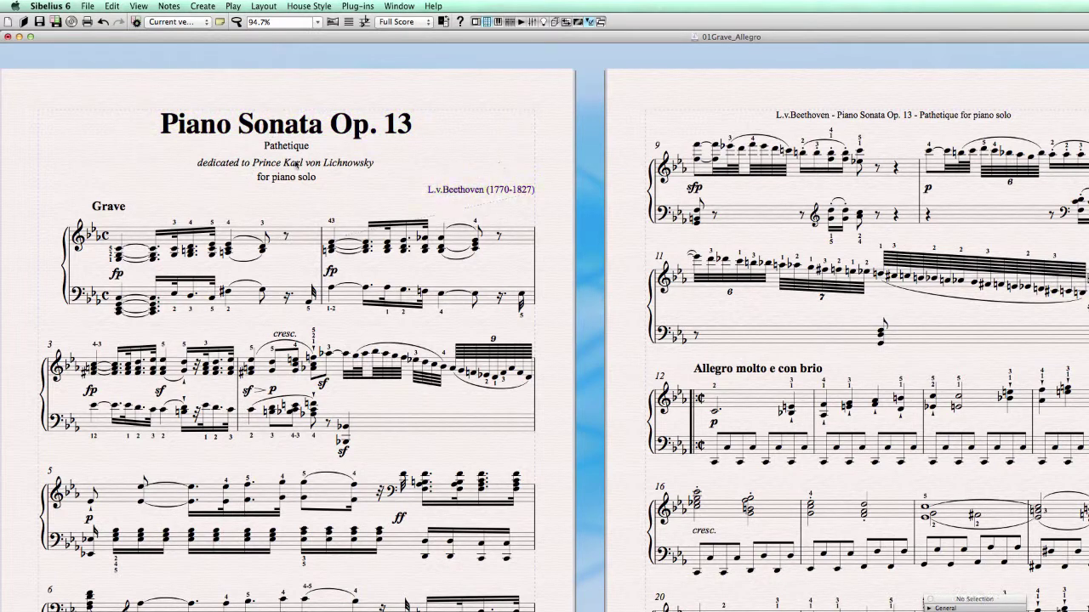
{"action": "left_click", "coordinate": [408, 132]}
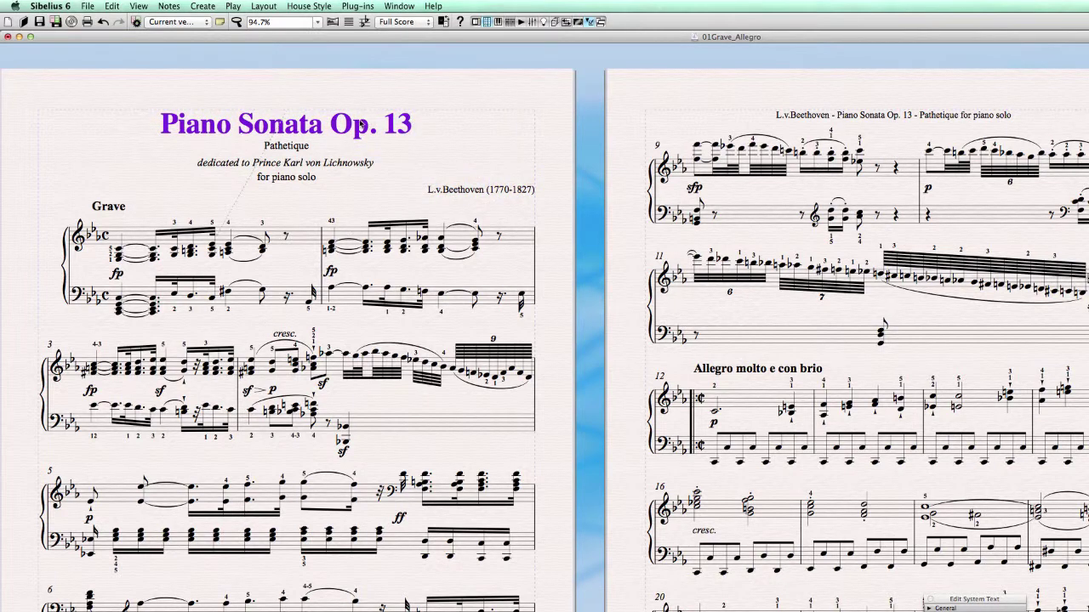
{"action": "left_click", "coordinate": [485, 113]}
{"action": "left_click", "coordinate": [287, 147]}
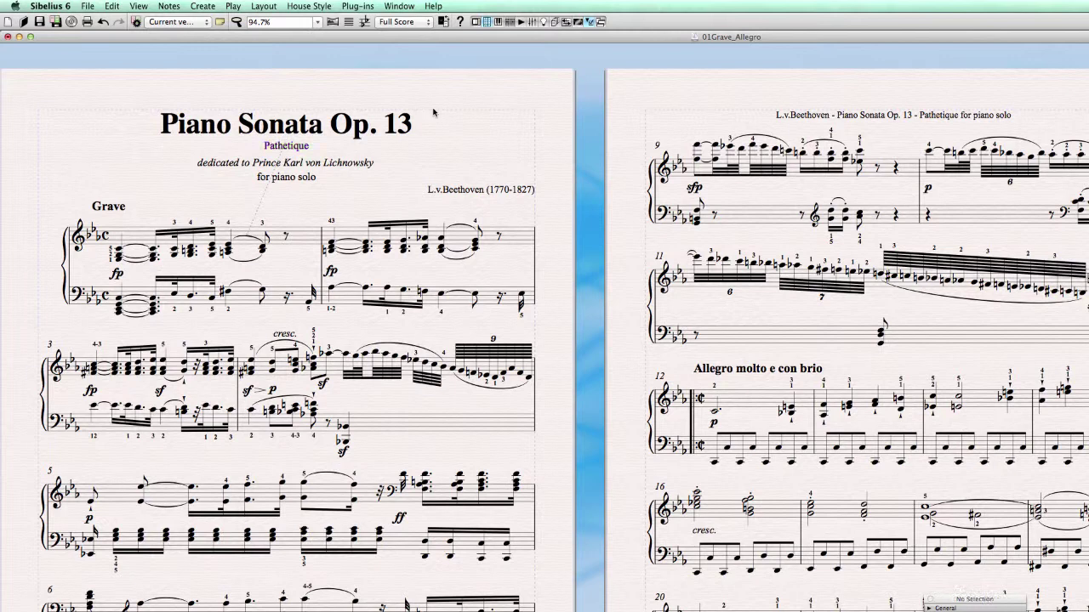
{"action": "left_click", "coordinate": [263, 169]}
{"action": "left_click", "coordinate": [266, 176]}
{"action": "left_click", "coordinate": [236, 166]}
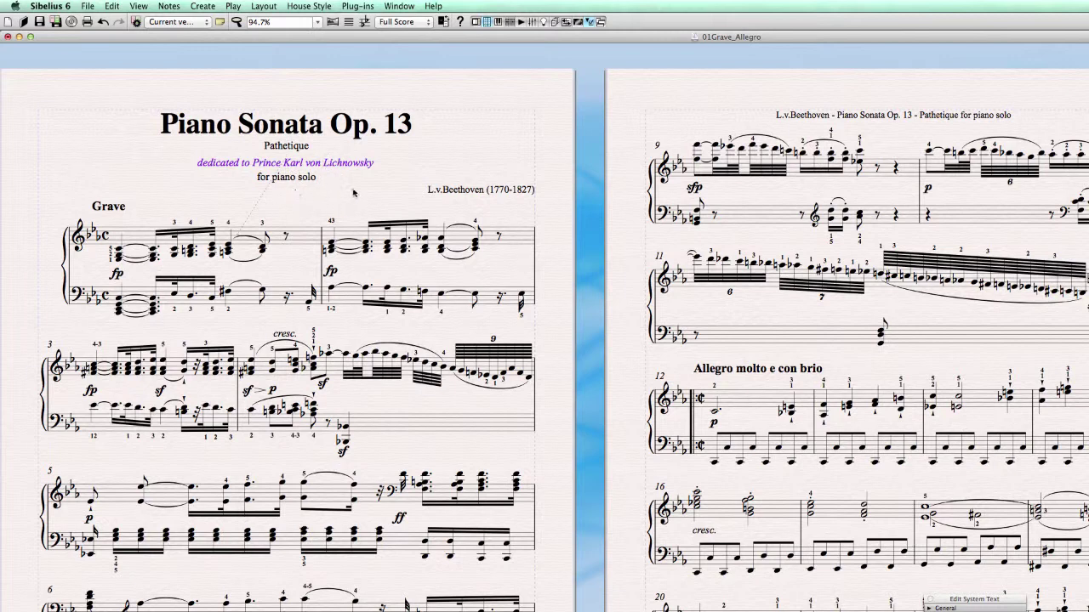
Nudge the title slightly upward, then check the subtitle, dedication and 'for piano solo' lines.
{"action": "left_click", "coordinate": [271, 125]}
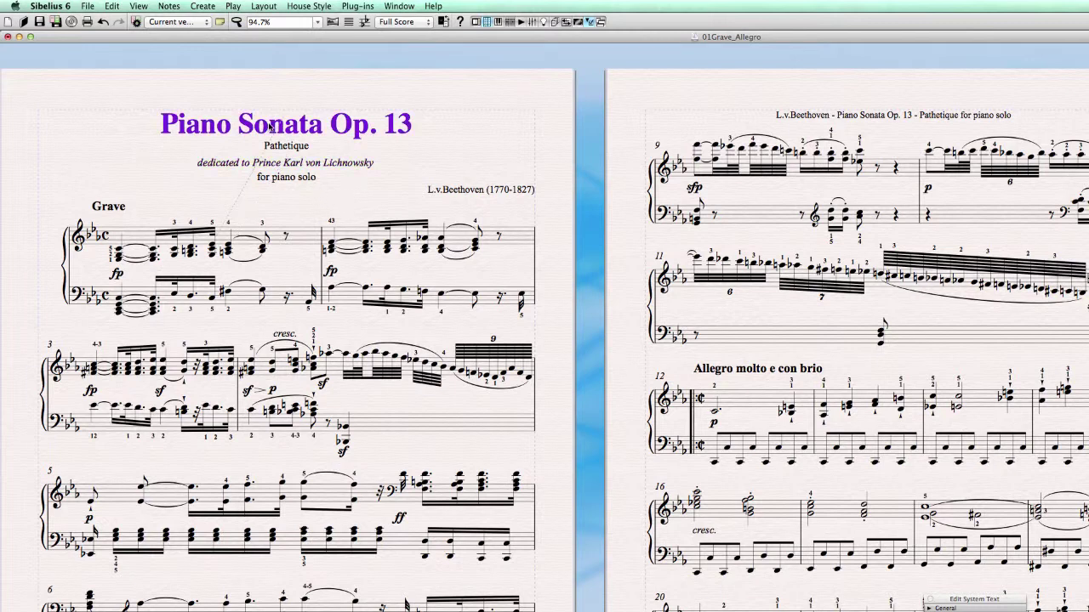
{"action": "left_click_drag", "start_coordinate": [187, 125], "coordinate": [186, 121]}
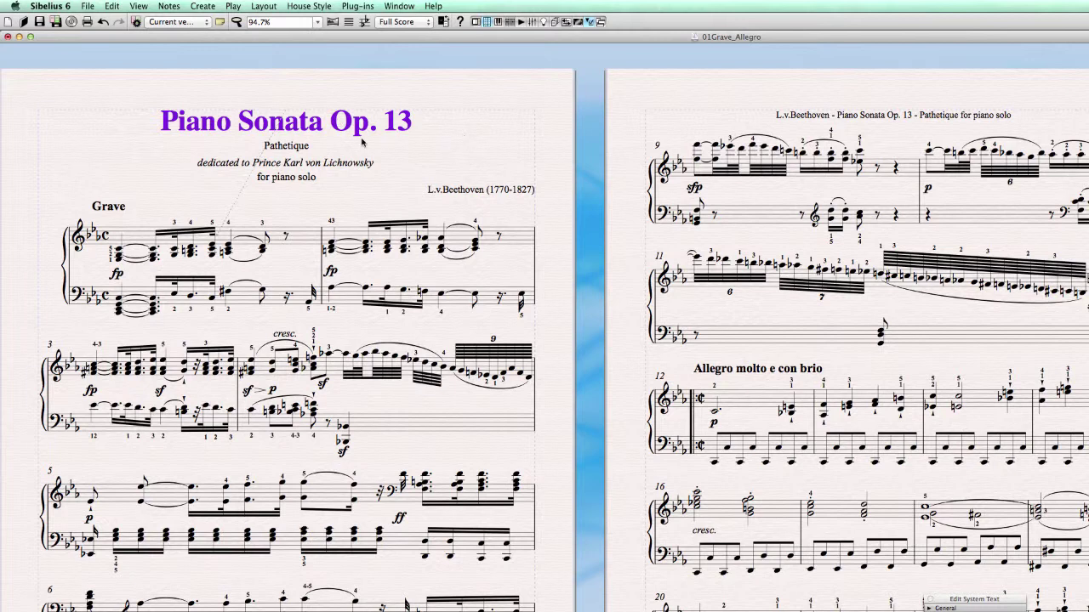
{"action": "left_click", "coordinate": [281, 146]}
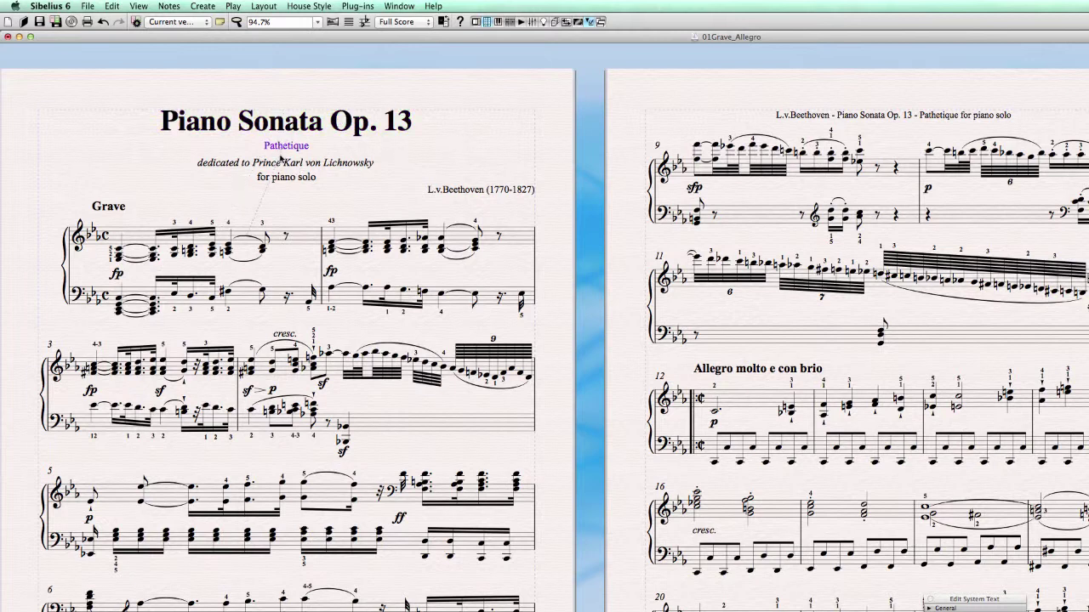
{"action": "left_click", "coordinate": [303, 163]}
{"action": "left_click", "coordinate": [302, 191]}
{"action": "left_click", "coordinate": [301, 177]}
{"action": "left_click", "coordinate": [287, 149]}
{"action": "left_click", "coordinate": [281, 129]}
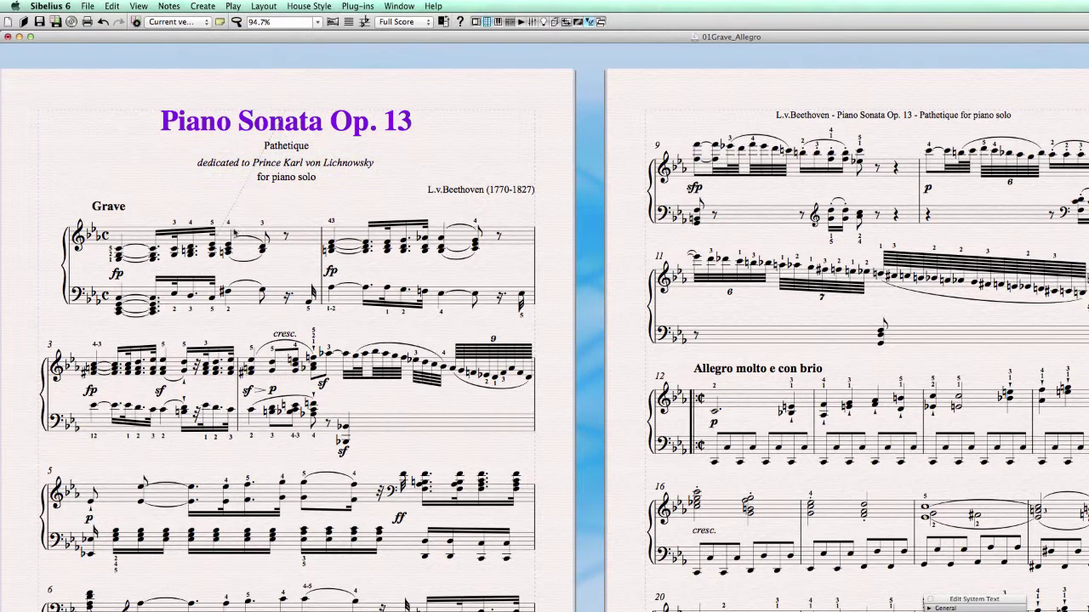
{"action": "left_click", "coordinate": [283, 146]}
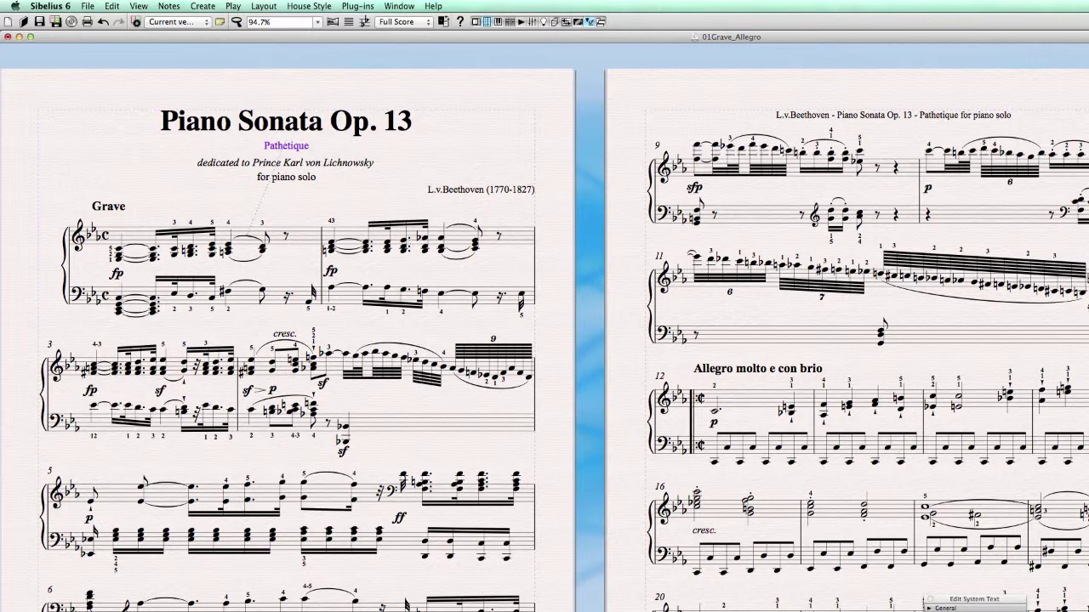
Bring the Properties text panel into view and raise the title's font size to 44.
{"action": "left_click_drag", "start_coordinate": [989, 607], "coordinate": [658, 168]}
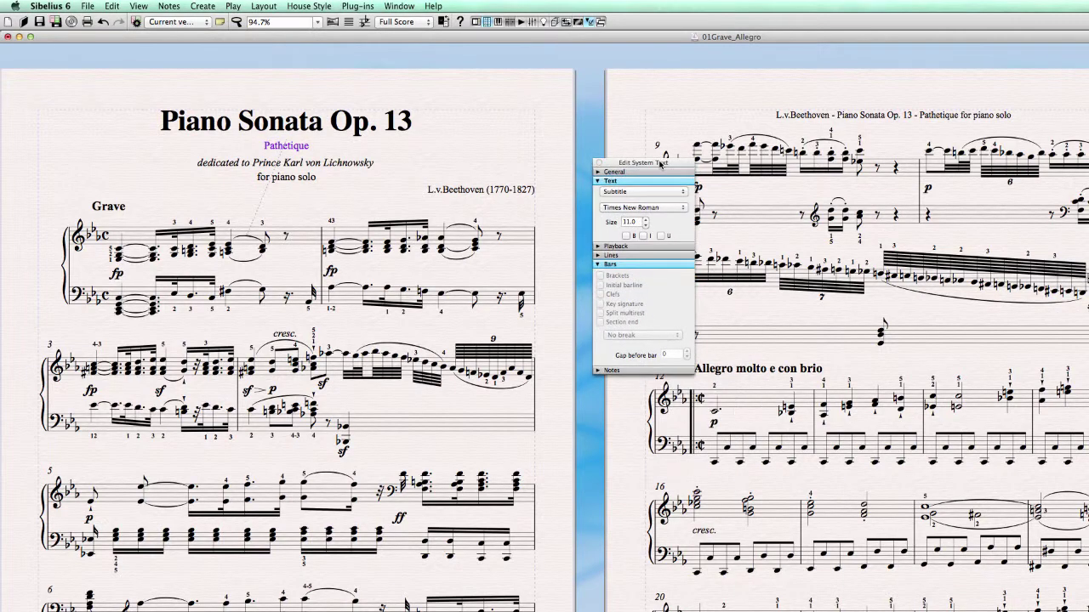
{"action": "left_click", "coordinate": [273, 127]}
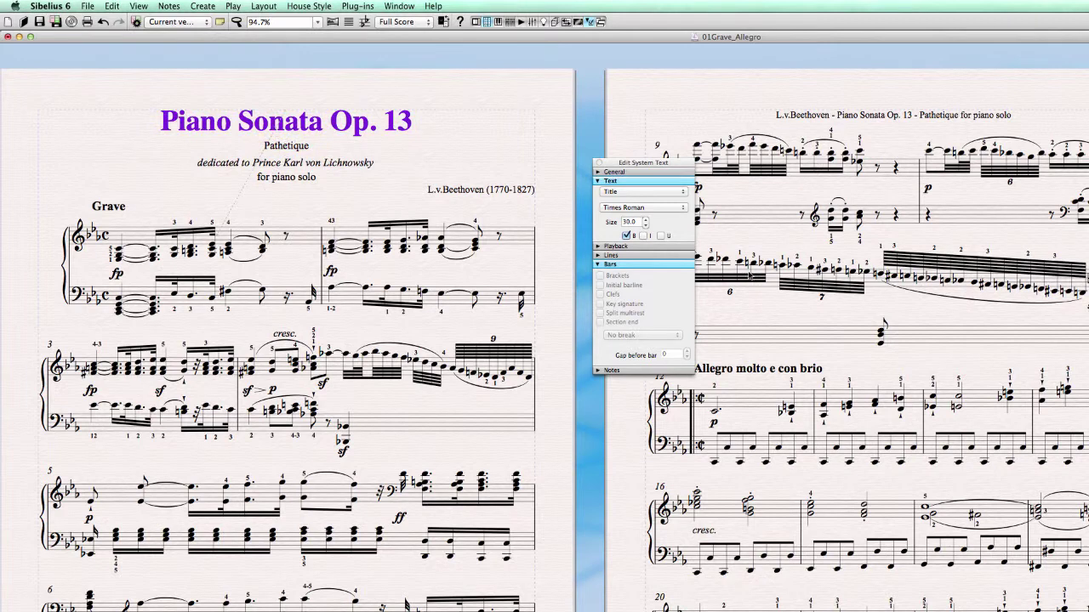
{"action": "left_click", "coordinate": [646, 222]}
{"action": "left_click", "coordinate": [646, 222]}
{"action": "left_click", "coordinate": [646, 222]}
{"action": "left_click", "coordinate": [645, 221]}
{"action": "left_click", "coordinate": [646, 221]}
{"action": "left_click", "coordinate": [646, 221]}
{"action": "left_click", "coordinate": [645, 221]}
{"action": "left_click", "coordinate": [645, 221]}
Inspect the dedication and subtitle styles, then undo the title back to 30 point.
{"action": "left_click", "coordinate": [350, 165]}
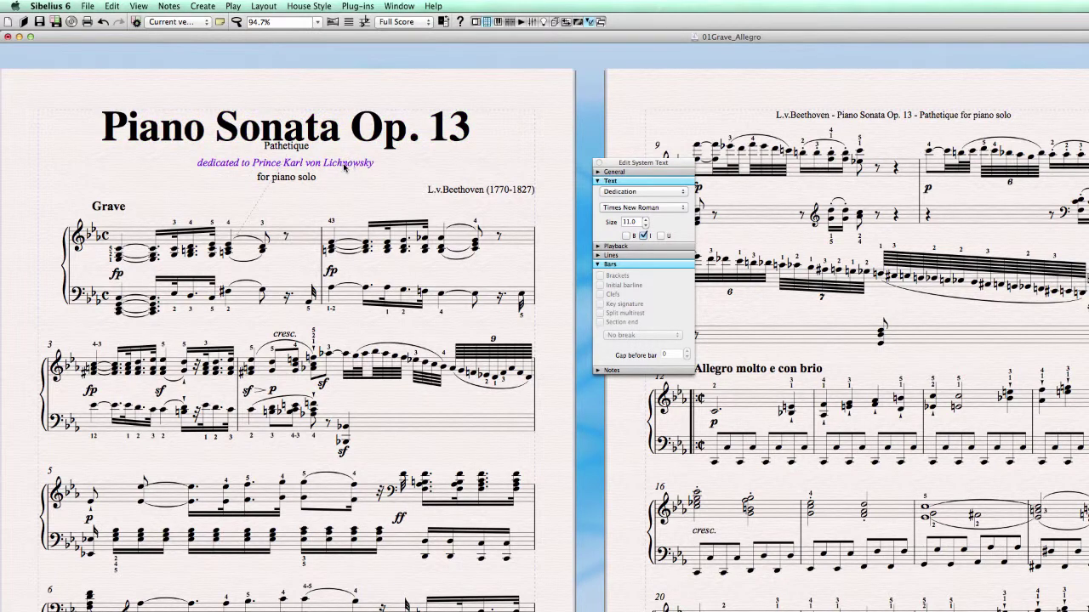
{"action": "left_click", "coordinate": [299, 148]}
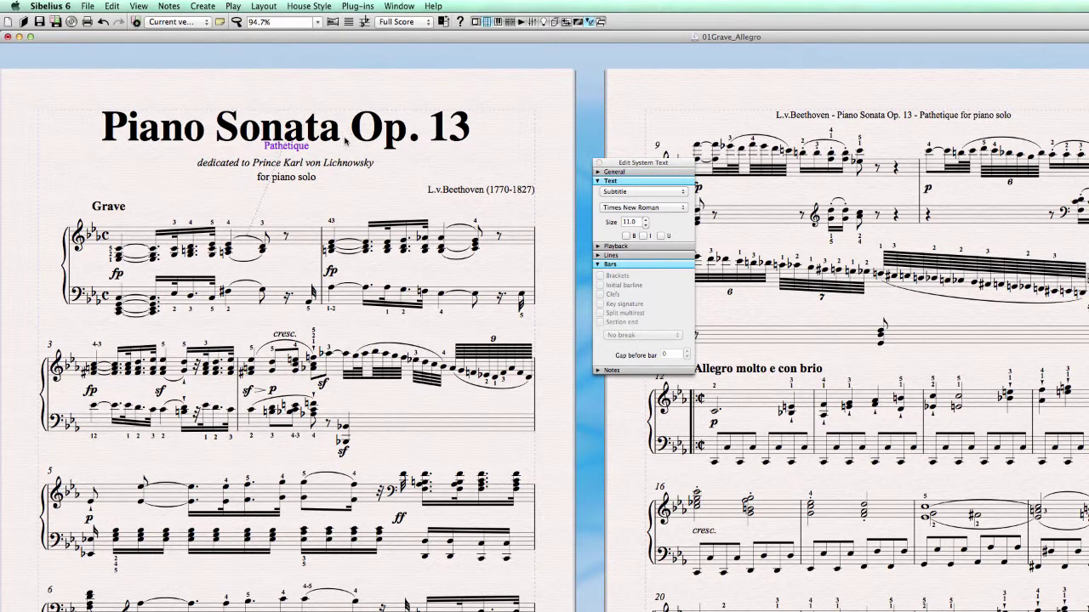
{"action": "key", "text": "super+z"}
{"action": "key", "text": "super+z"}
{"action": "key", "text": "super+z"}
{"action": "key", "text": "super+z"}
{"action": "key", "text": "super+z"}
{"action": "key", "text": "super+z"}
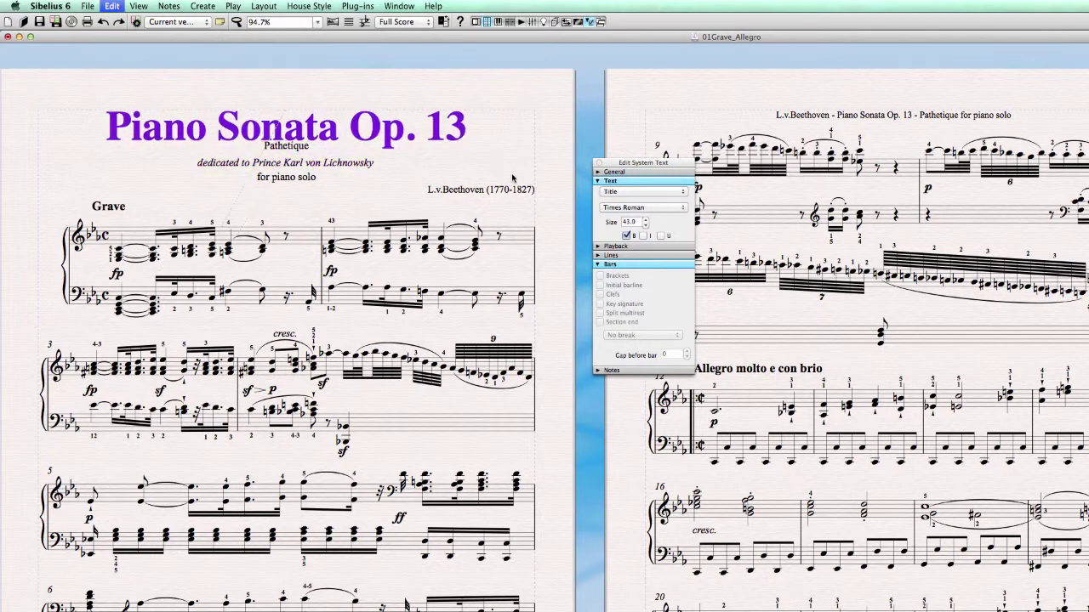
{"action": "key", "text": "super+z"}
{"action": "key", "text": "super+z"}
{"action": "key", "text": "super+z"}
{"action": "key", "text": "super+z"}
{"action": "key", "text": "super+z"}
{"action": "key", "text": "super+z"}
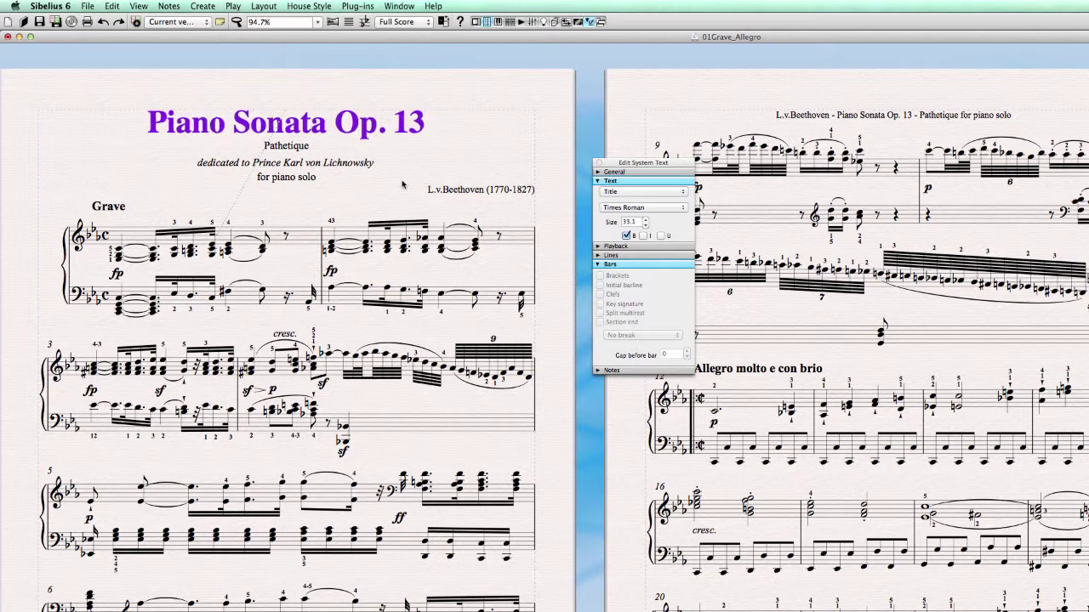
{"action": "key", "text": "super+z"}
{"action": "key", "text": "super+z"}
{"action": "key", "text": "super+z"}
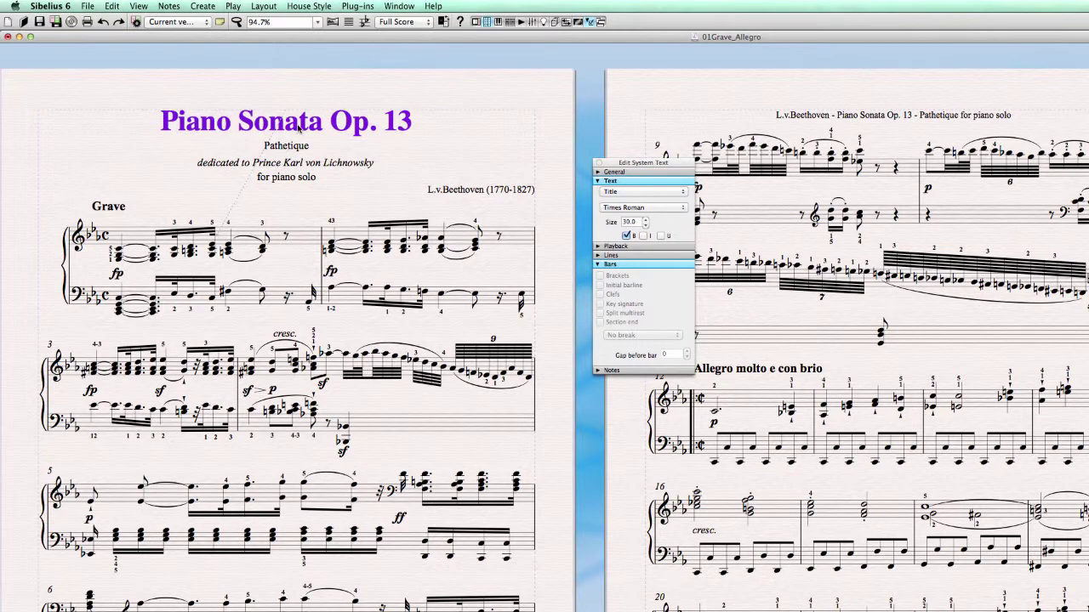
Inspect the composer credit, Grave tempo marking, page-2 running header and copyright footer, then reselect the title.
{"action": "left_click", "coordinate": [448, 193]}
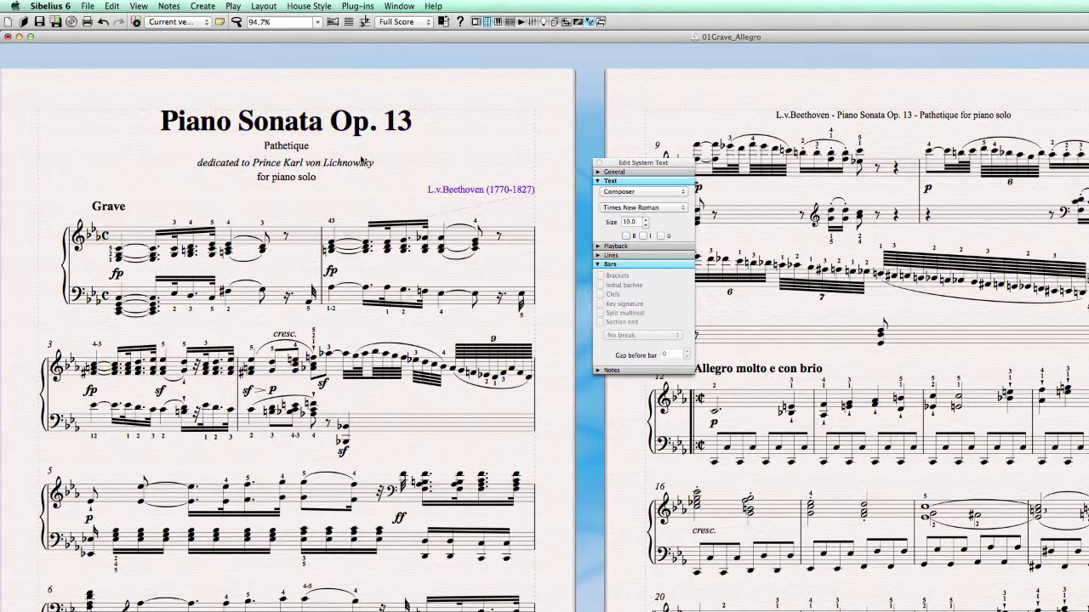
{"action": "left_click", "coordinate": [100, 207]}
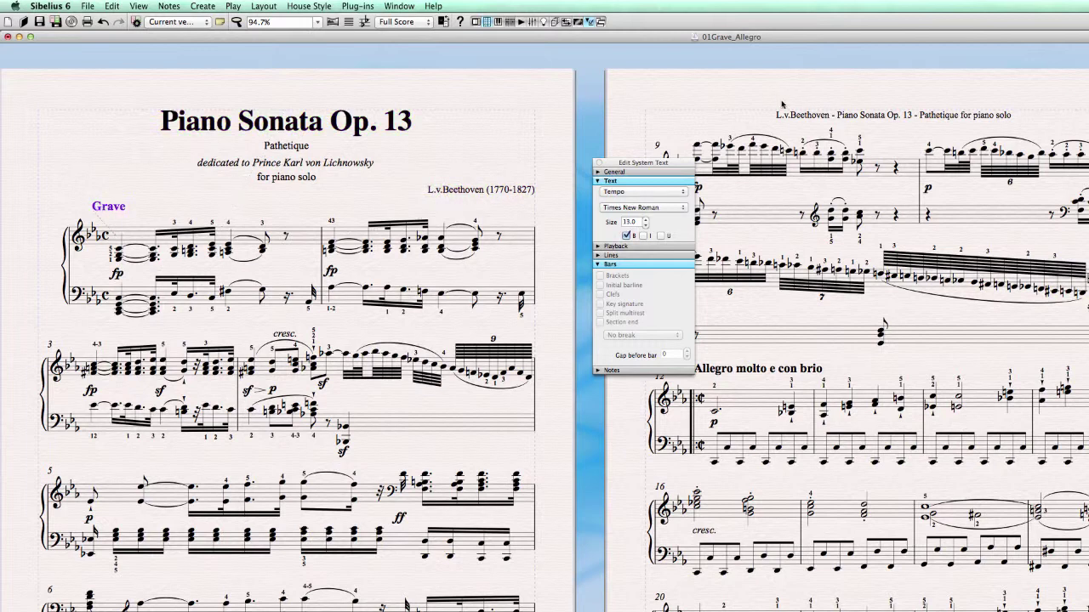
{"action": "left_click", "coordinate": [819, 119]}
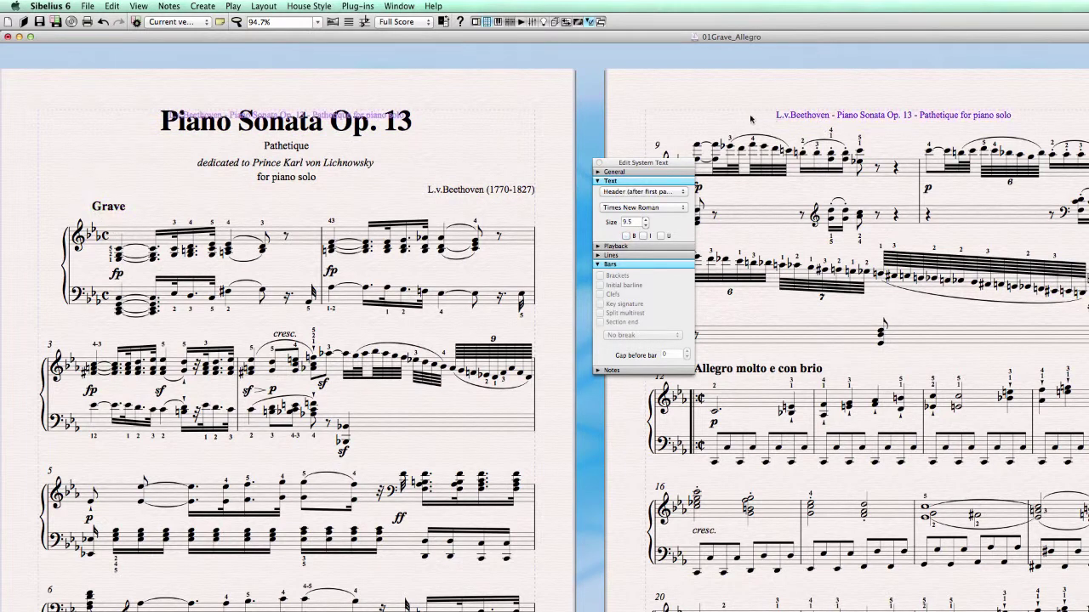
{"action": "left_click_drag", "start_coordinate": [559, 468], "coordinate": [559, 236]}
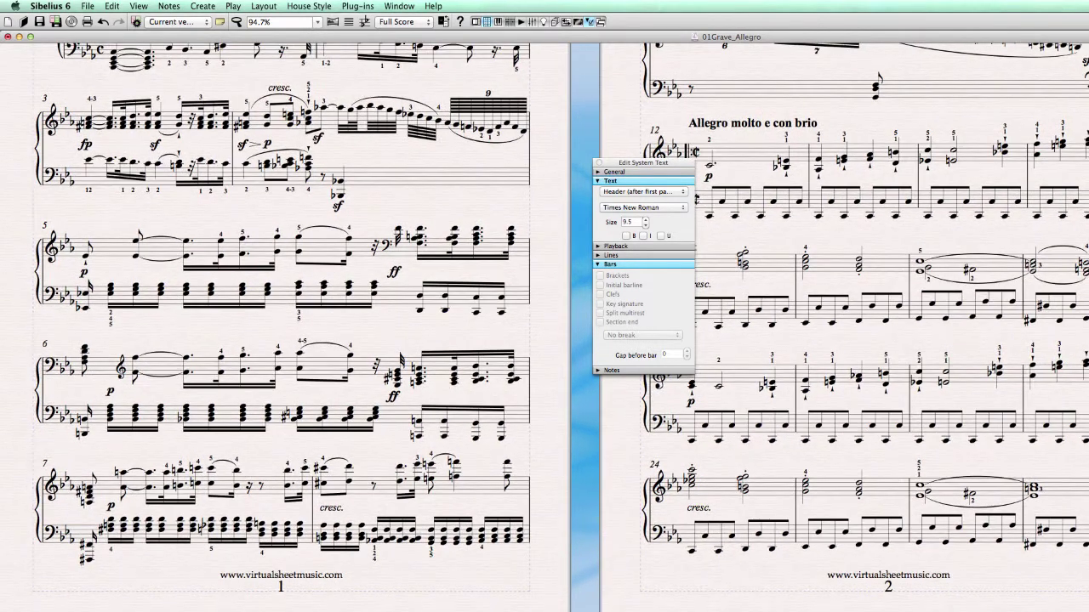
{"action": "left_click", "coordinate": [282, 579]}
{"action": "scroll", "coordinate": [564, 291], "scroll_direction": "up", "scroll_amount": 10}
{"action": "scroll", "coordinate": [563, 525], "scroll_direction": "down", "scroll_amount": 5}
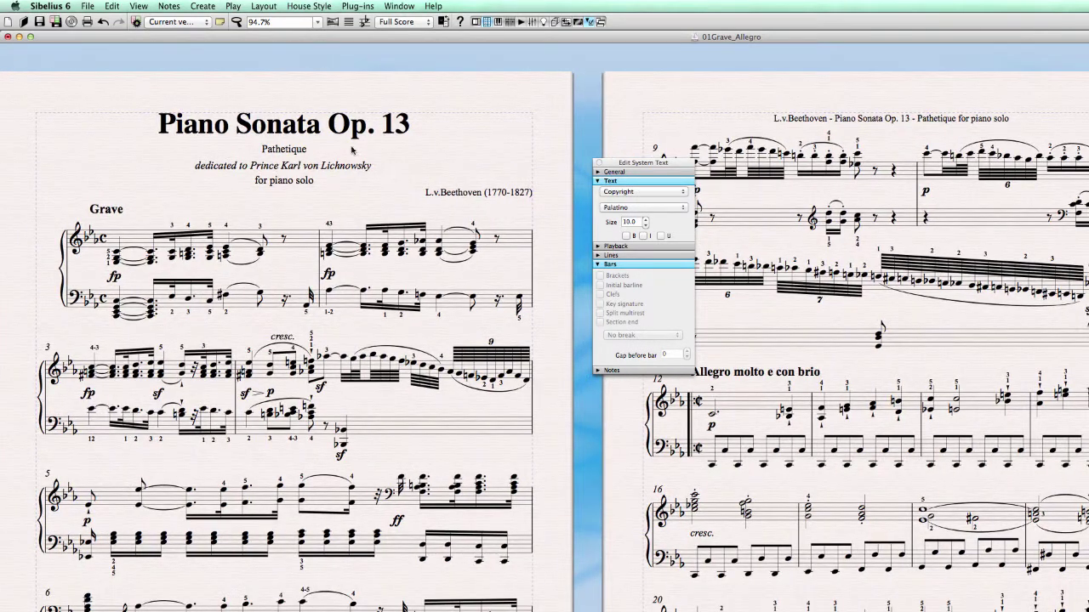
{"action": "left_click", "coordinate": [345, 128]}
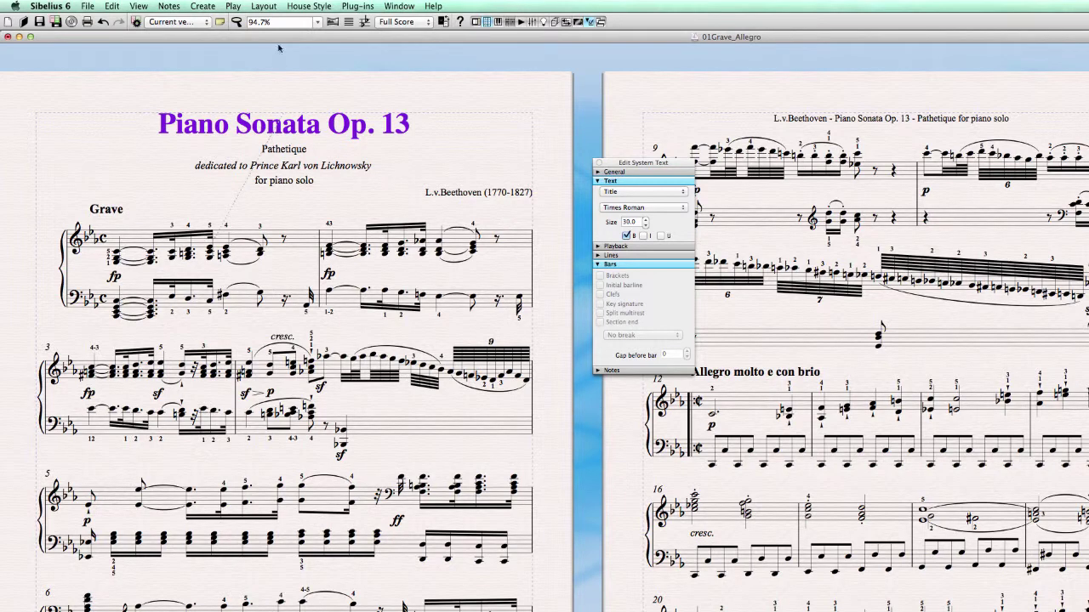
In House Style > Edit Text Styles, set the Title style's vertical position to 10 mm from the top margin.
{"action": "left_click", "coordinate": [310, 5]}
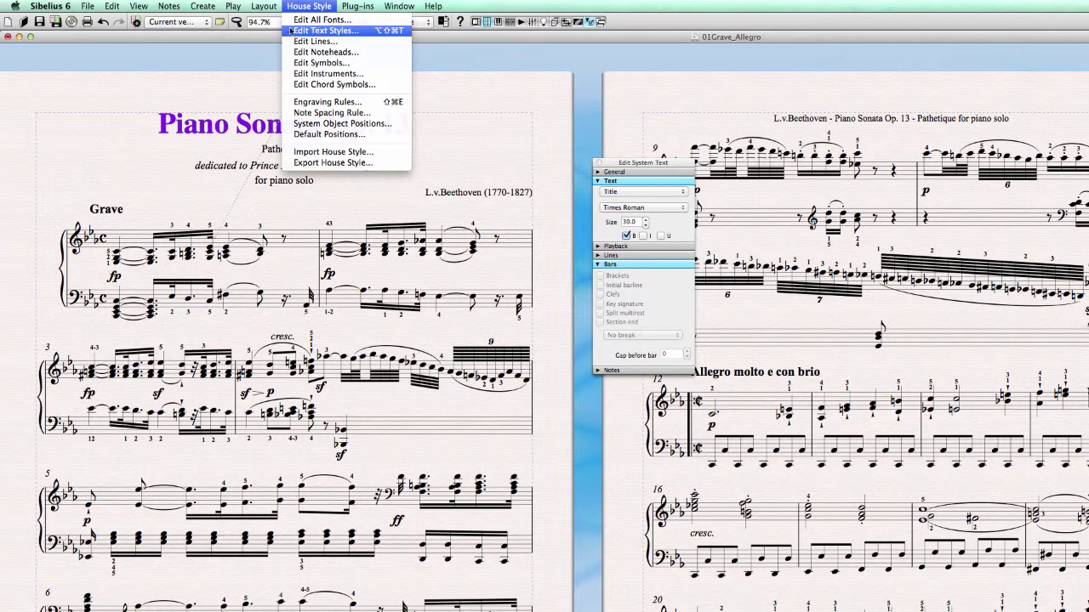
{"action": "left_click", "coordinate": [356, 31]}
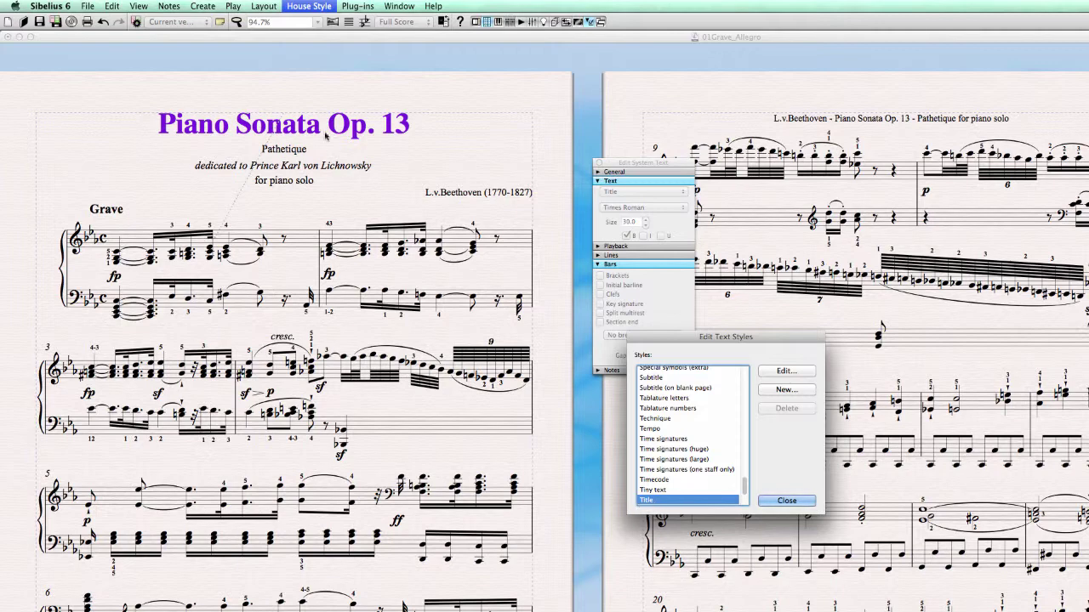
{"action": "left_click_drag", "start_coordinate": [762, 329], "coordinate": [409, 175]}
{"action": "left_click", "coordinate": [433, 217]}
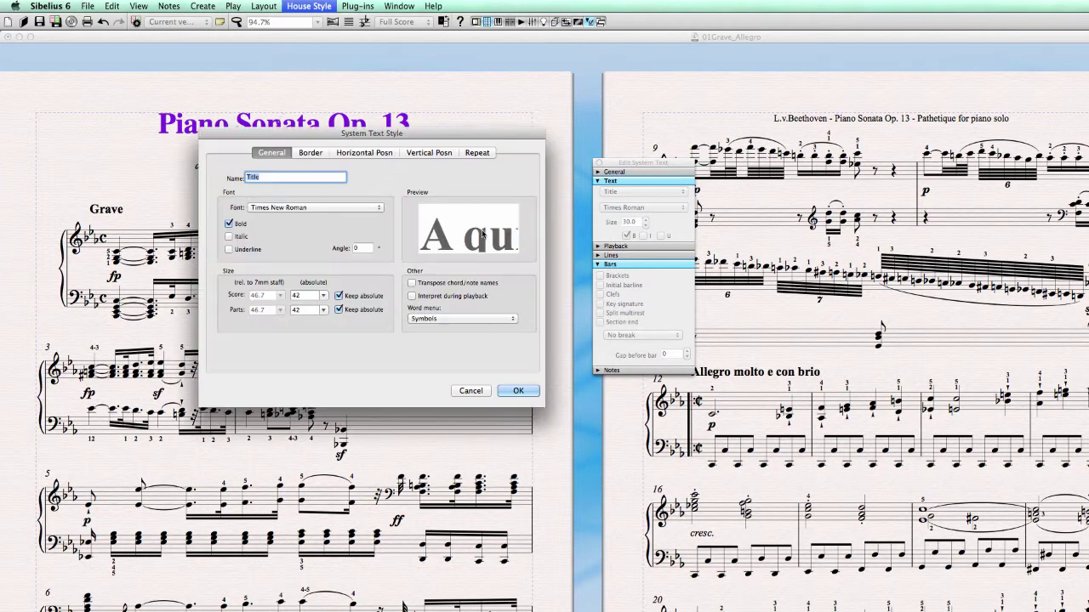
{"action": "left_click", "coordinate": [424, 155]}
{"action": "left_click_drag", "start_coordinate": [421, 133], "coordinate": [383, 313]}
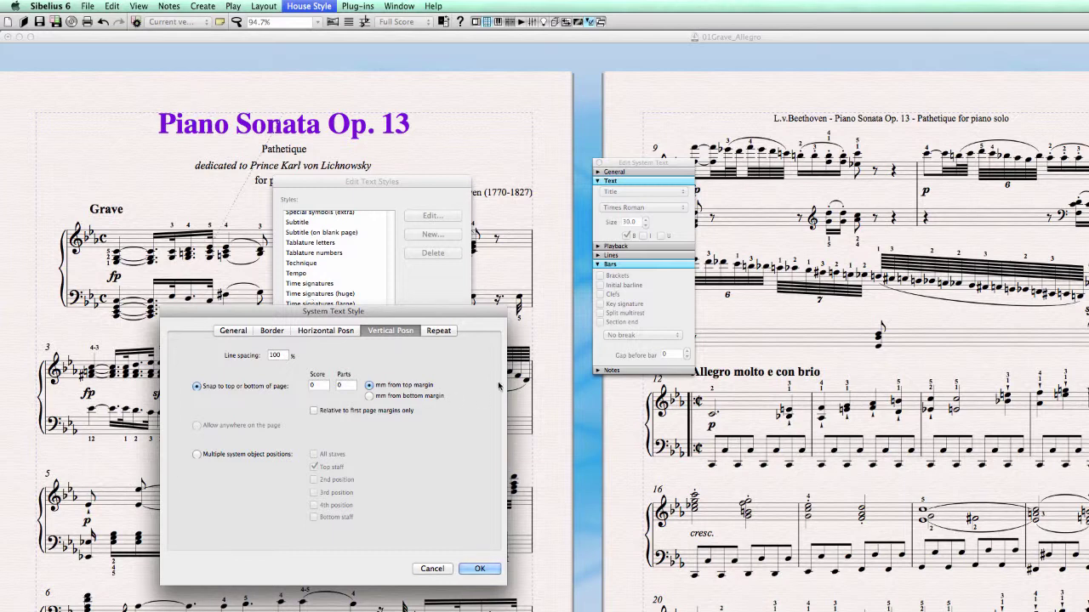
{"action": "left_click", "coordinate": [323, 387]}
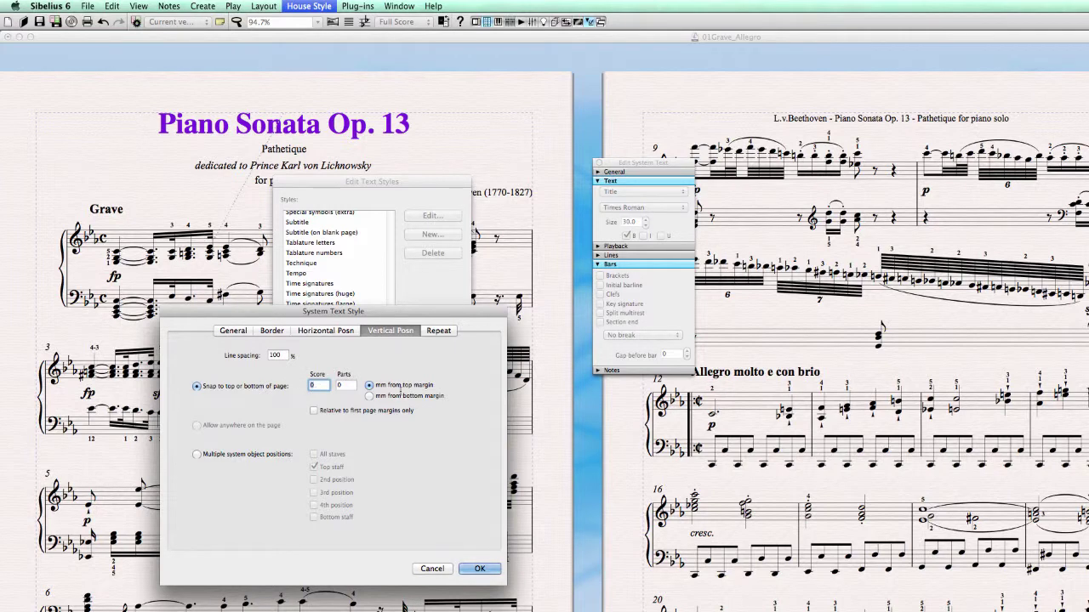
{"action": "left_click", "coordinate": [370, 395]}
{"action": "left_click", "coordinate": [369, 386]}
{"action": "type", "text": "10"}
{"action": "left_click", "coordinate": [479, 568]}
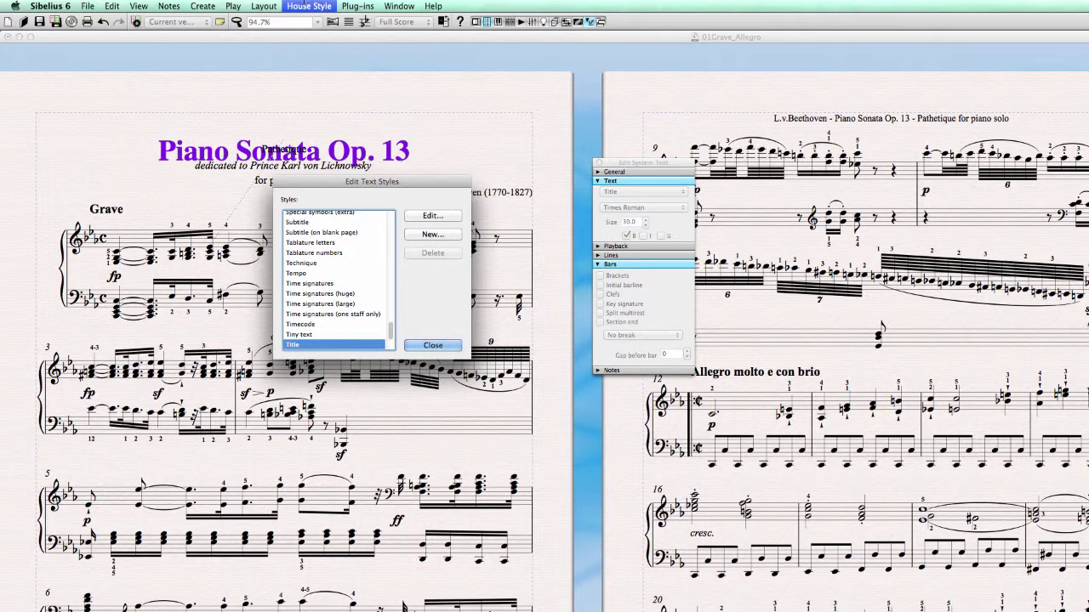
Set the Title style's vertical offset to 0 mm from the bottom margin, sending the title to the page foot.
{"action": "left_click", "coordinate": [304, 5]}
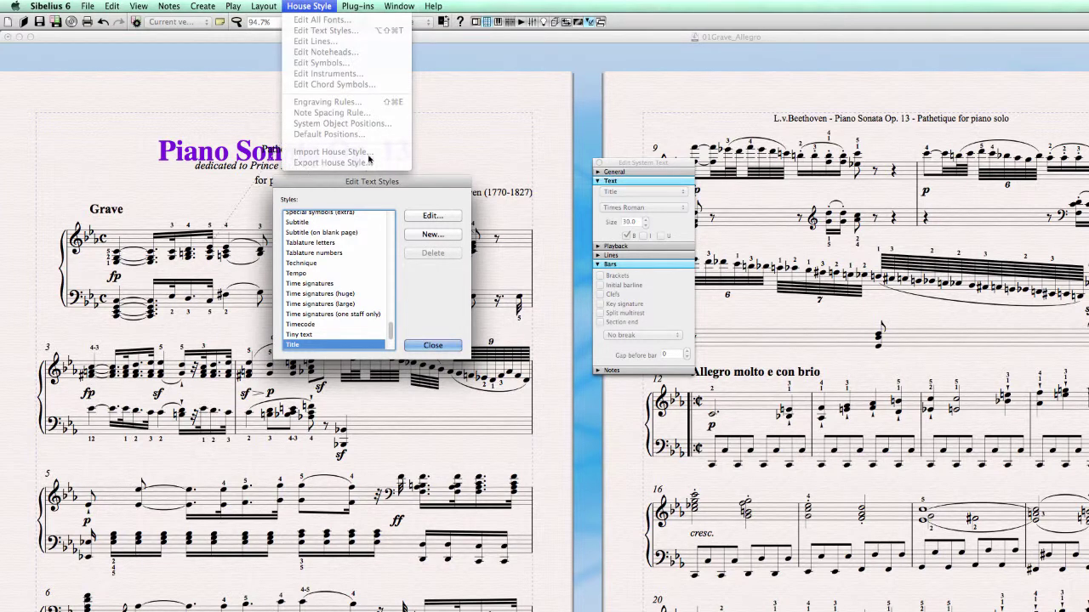
{"action": "left_click", "coordinate": [443, 126]}
{"action": "left_click", "coordinate": [296, 7]}
{"action": "left_click", "coordinate": [446, 164]}
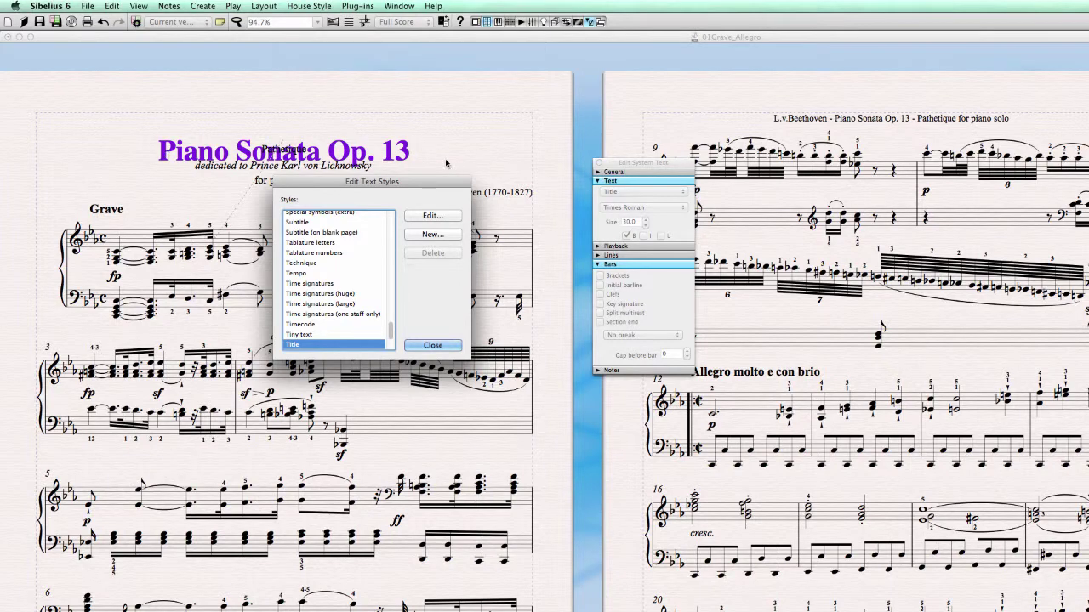
{"action": "left_click", "coordinate": [440, 219]}
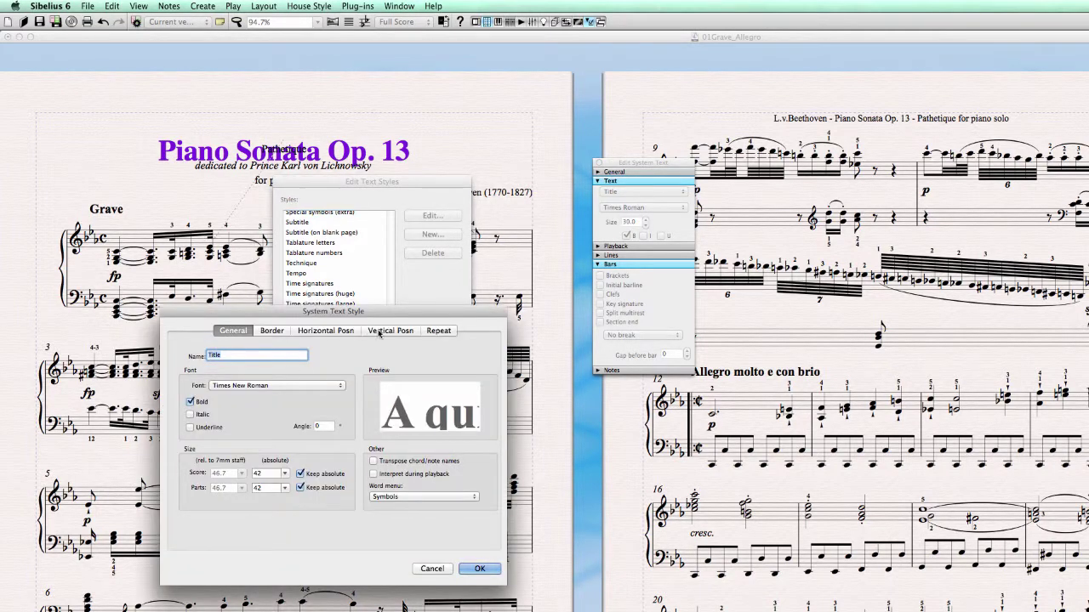
{"action": "left_click", "coordinate": [374, 331]}
{"action": "type", "text": "0"}
{"action": "left_click_drag", "start_coordinate": [362, 311], "coordinate": [373, 305]}
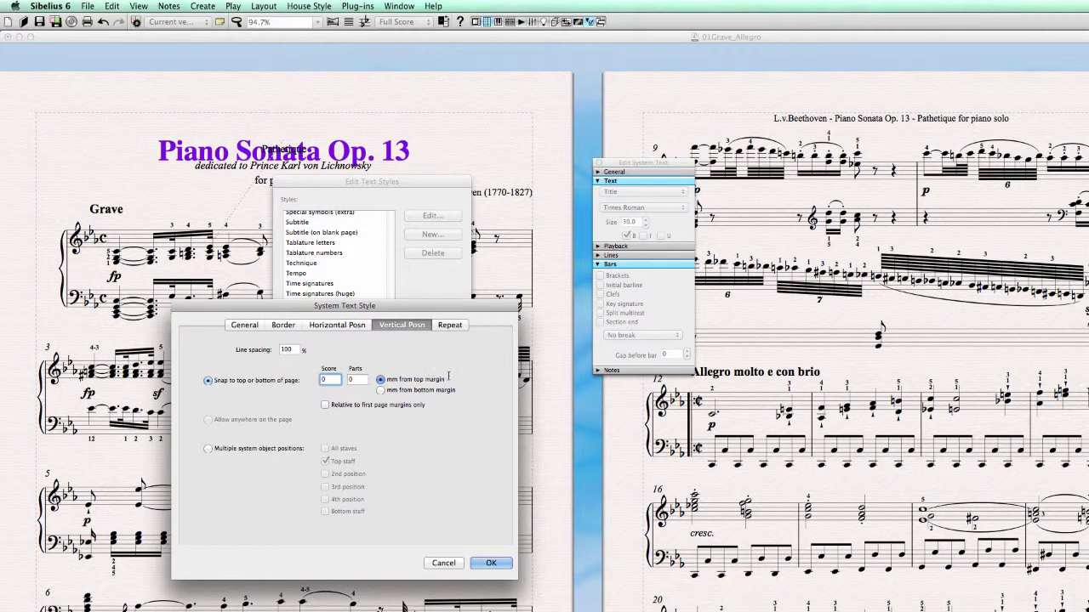
{"action": "left_click", "coordinate": [380, 389]}
{"action": "left_click", "coordinate": [491, 563]}
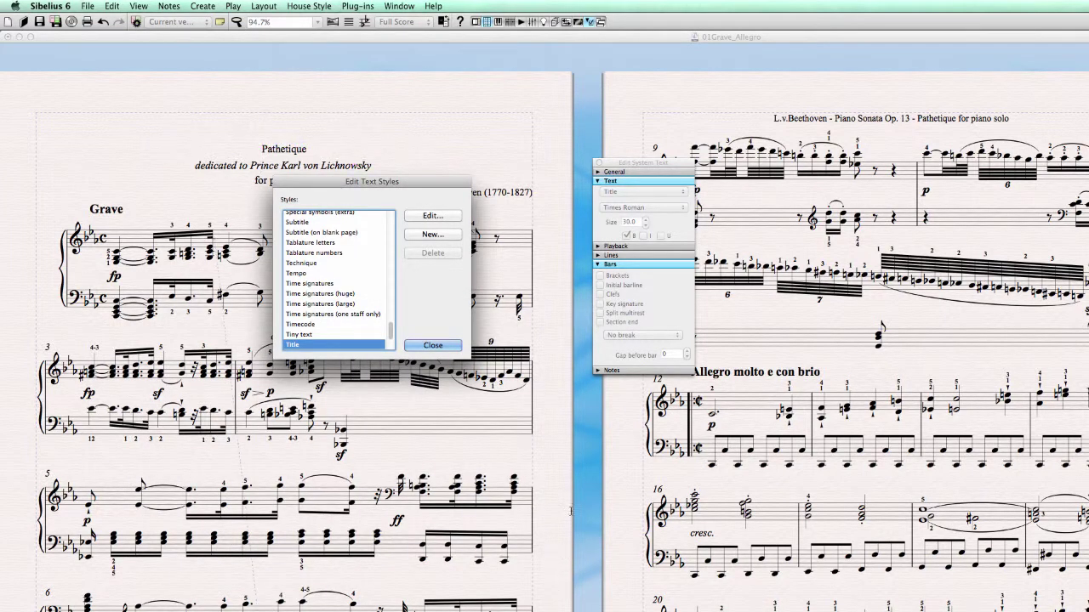
{"action": "left_click", "coordinate": [433, 346]}
{"action": "left_click_drag", "start_coordinate": [569, 538], "coordinate": [600, 507]}
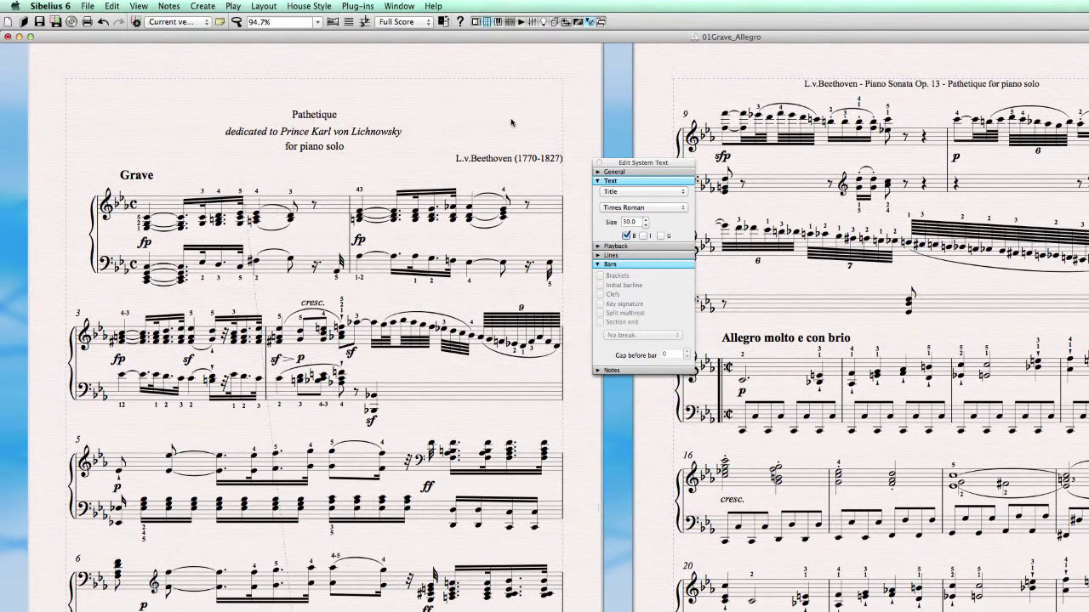
Re-measure the Title style from the top margin and align it to the page's left.
{"action": "left_click", "coordinate": [322, 5]}
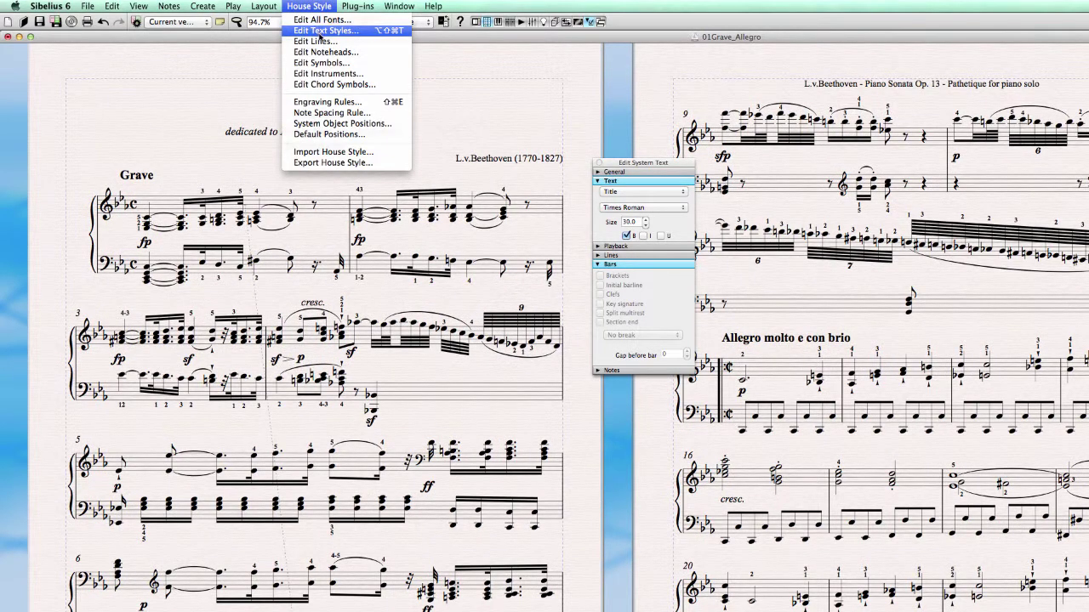
{"action": "left_click", "coordinate": [322, 31]}
{"action": "left_click", "coordinate": [786, 371]}
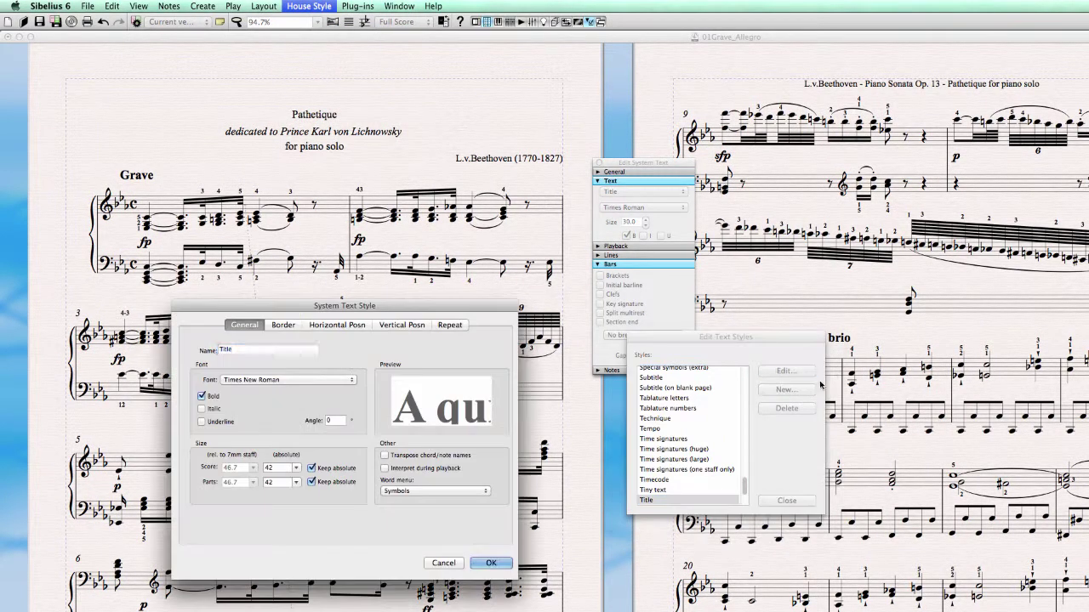
{"action": "left_click", "coordinate": [400, 326]}
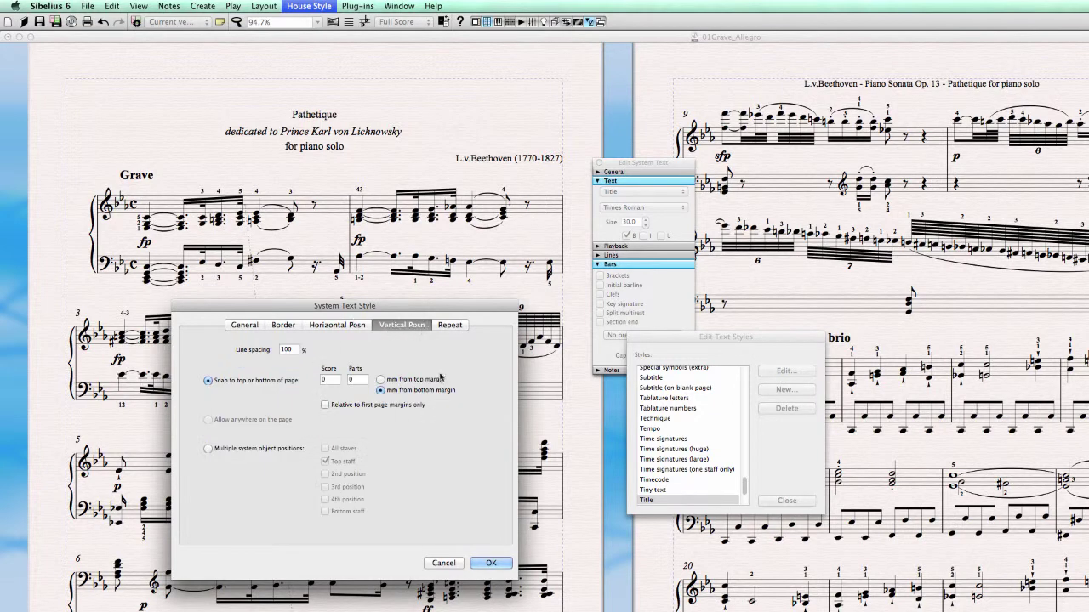
{"action": "left_click", "coordinate": [381, 379]}
{"action": "left_click", "coordinate": [341, 325]}
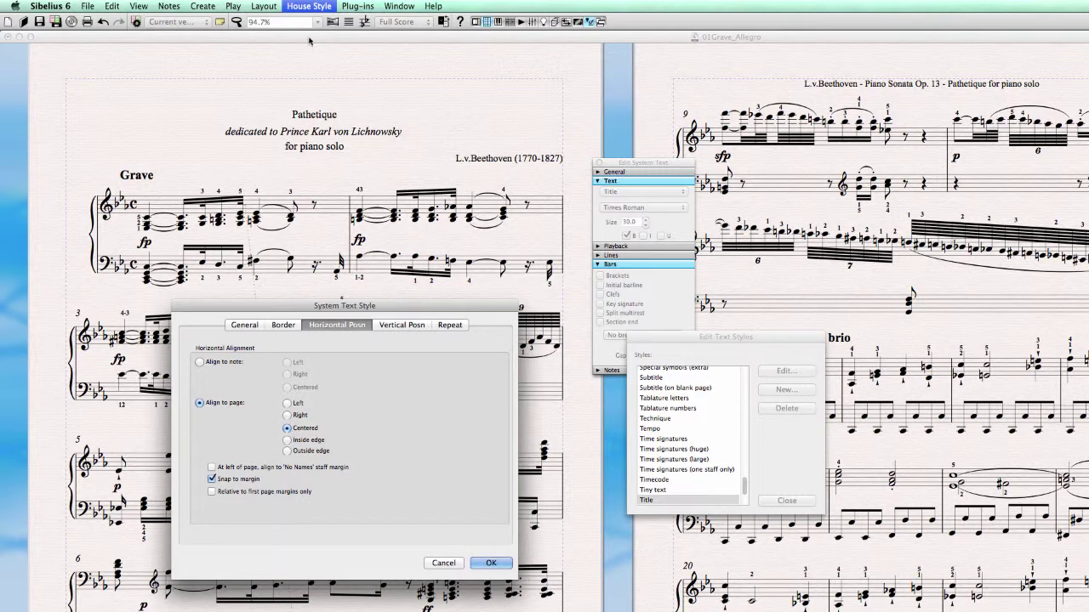
{"action": "left_click", "coordinate": [288, 403]}
{"action": "left_click", "coordinate": [488, 563]}
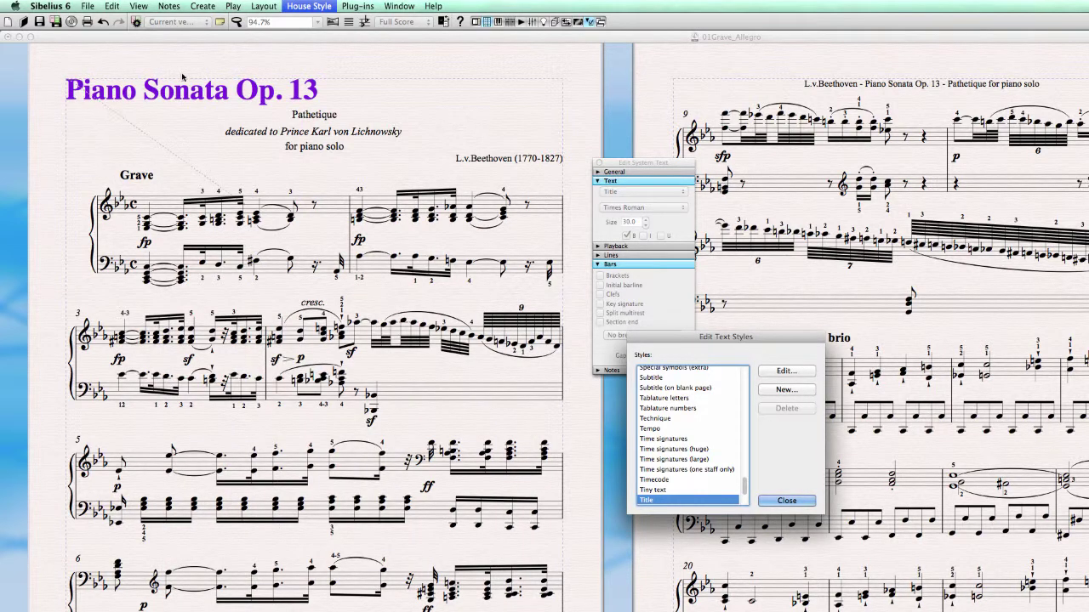
{"action": "left_click", "coordinate": [309, 6]}
Change the Title style's horizontal position to right-aligned on the page.
{"action": "left_click", "coordinate": [308, 6]}
{"action": "left_click", "coordinate": [786, 370]}
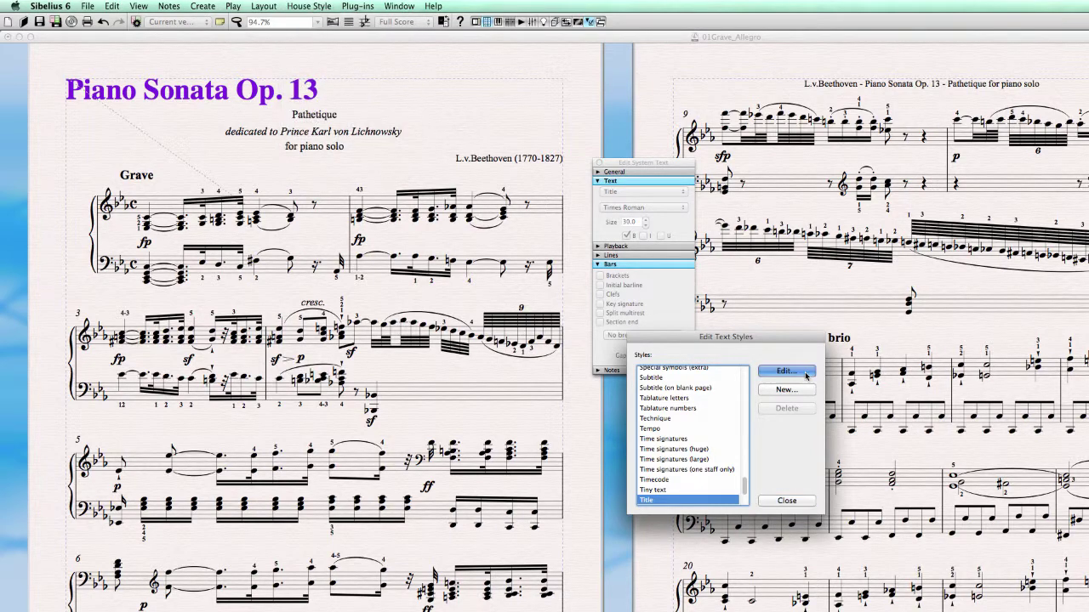
{"action": "left_click", "coordinate": [342, 327]}
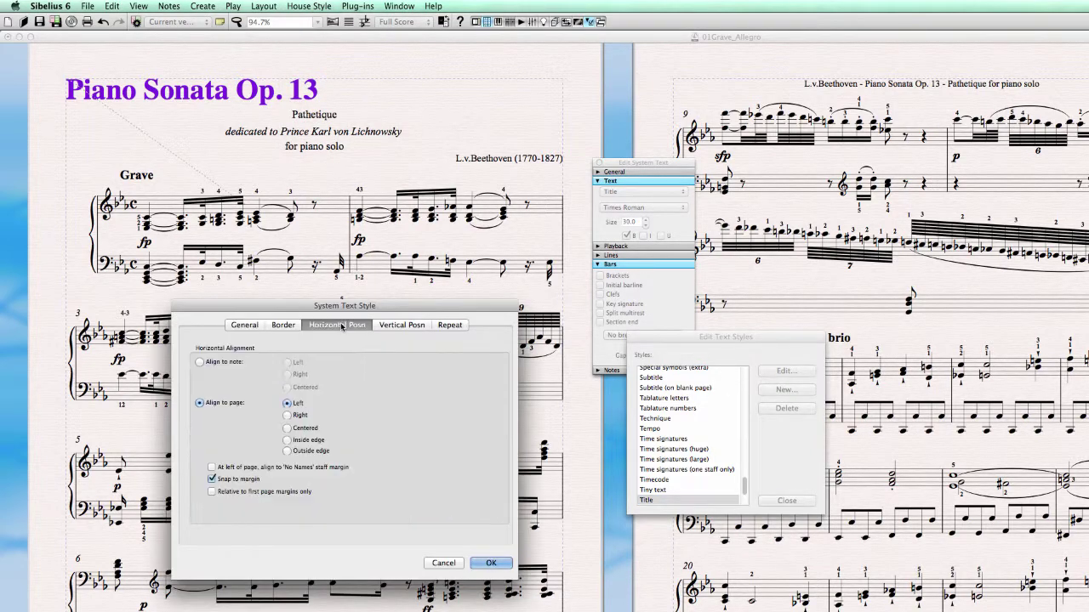
{"action": "left_click", "coordinate": [287, 415]}
{"action": "left_click", "coordinate": [491, 563]}
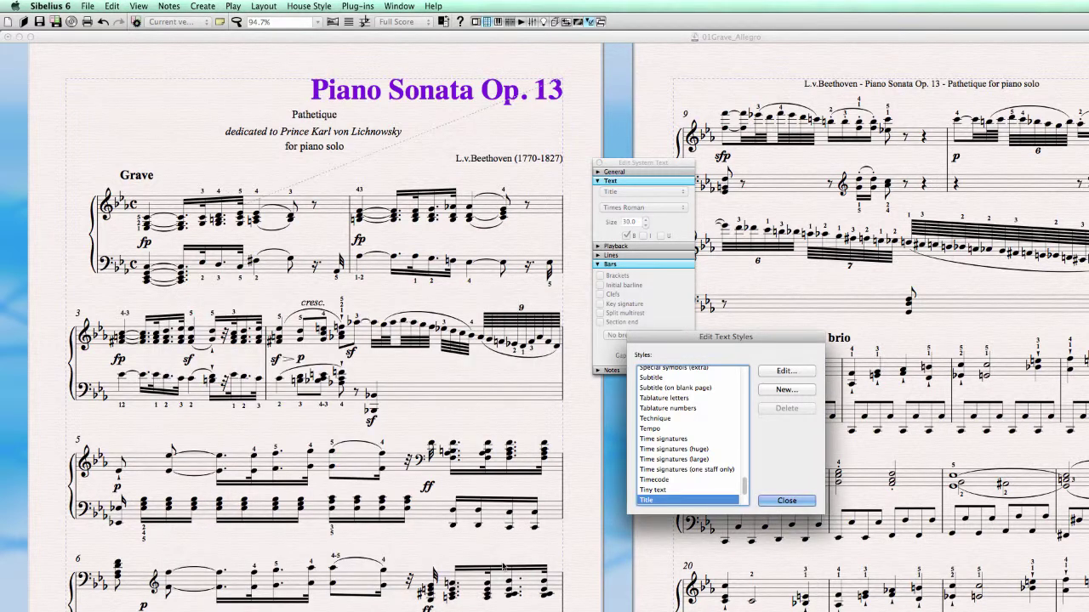
Center the Title style with Snap to margin, keeping its 0 mm top offset, and close Edit Text Styles.
{"action": "left_click", "coordinate": [786, 371]}
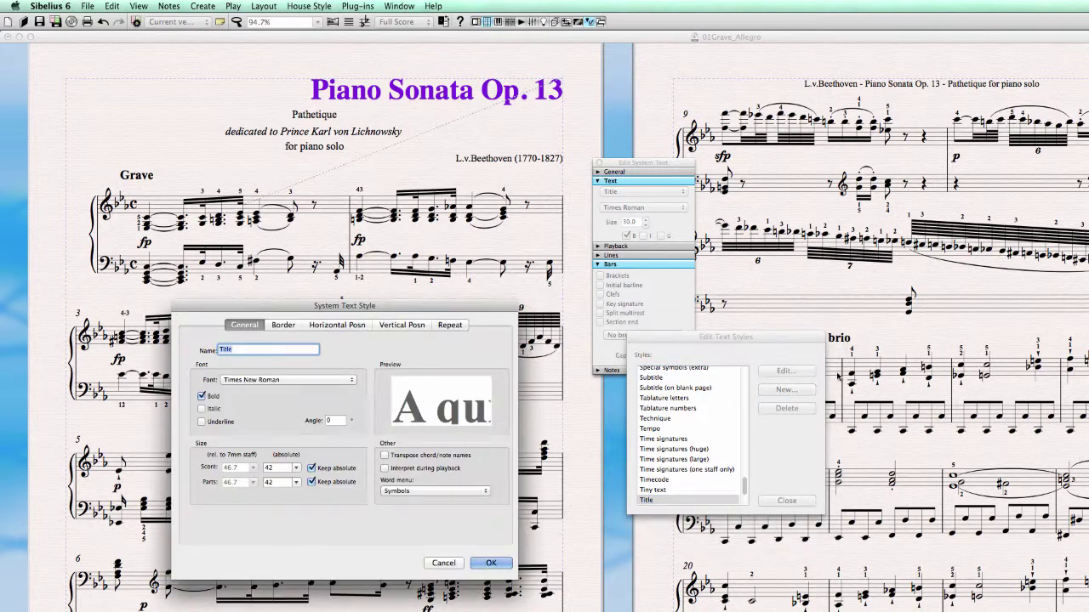
{"action": "left_click", "coordinate": [336, 327]}
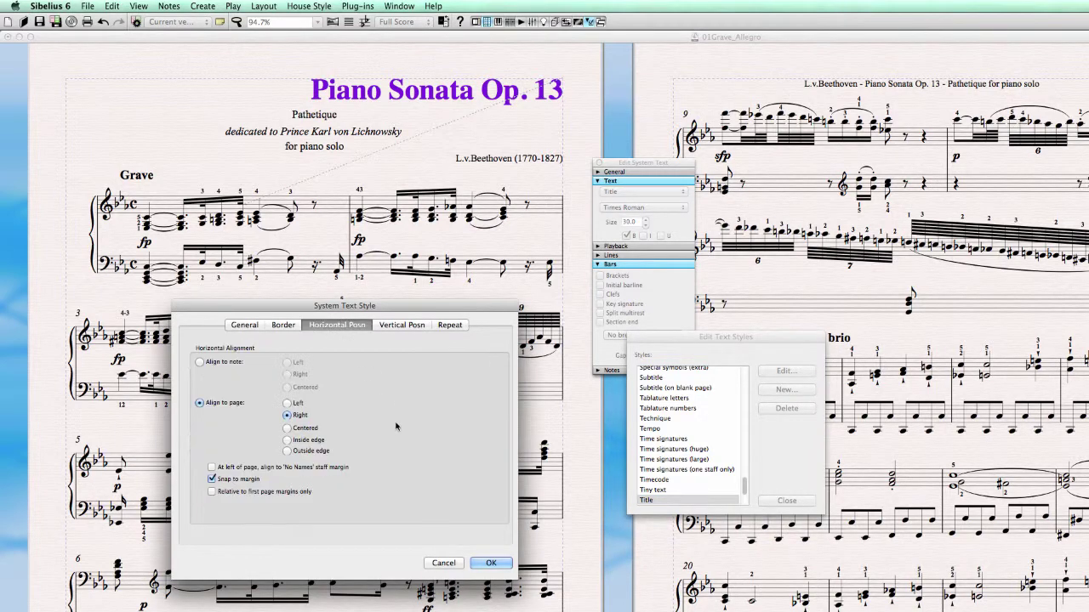
{"action": "left_click", "coordinate": [287, 428]}
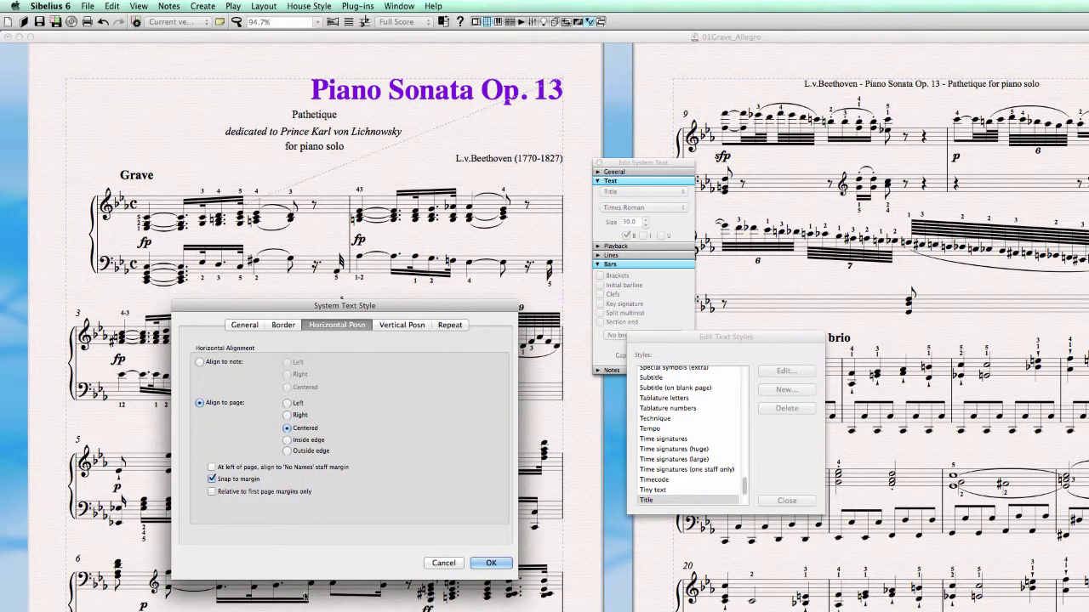
{"action": "left_click", "coordinate": [212, 480]}
{"action": "left_click", "coordinate": [407, 327]}
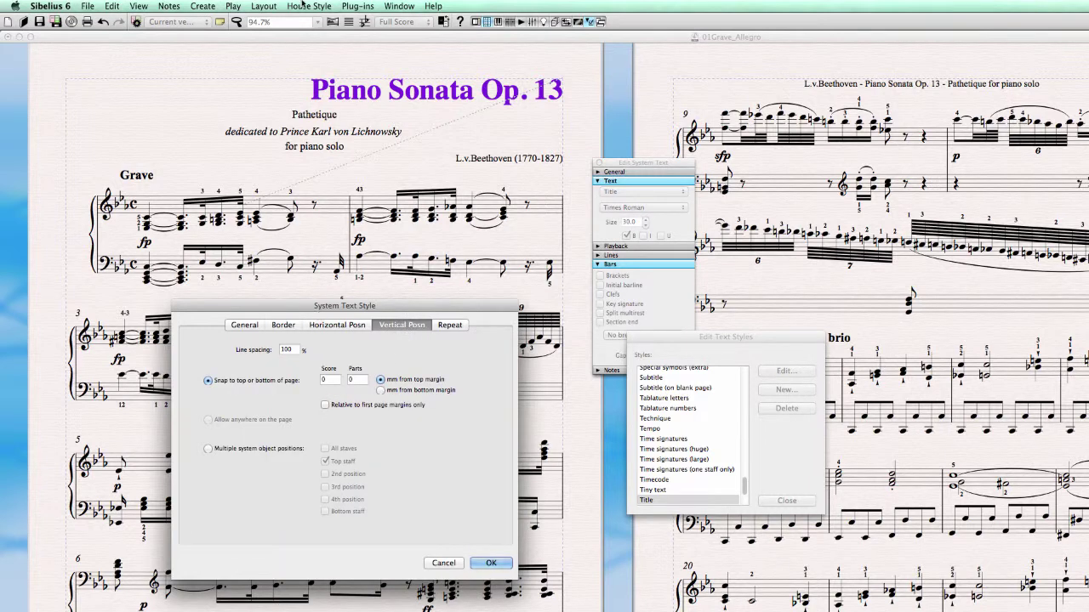
{"action": "left_click", "coordinate": [328, 380]}
{"action": "left_click", "coordinate": [490, 563]}
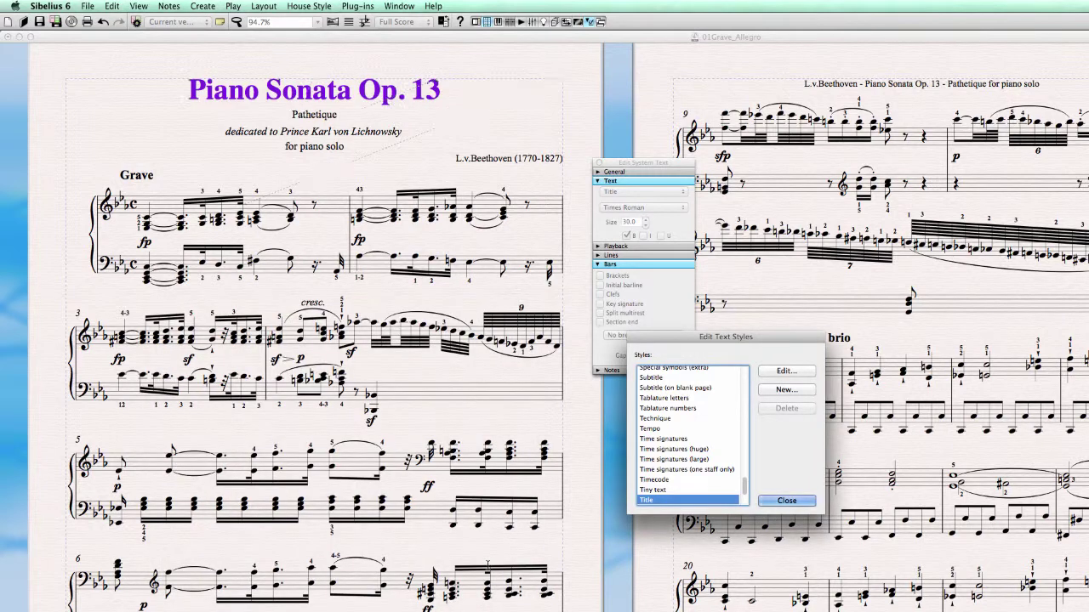
{"action": "left_click", "coordinate": [806, 501]}
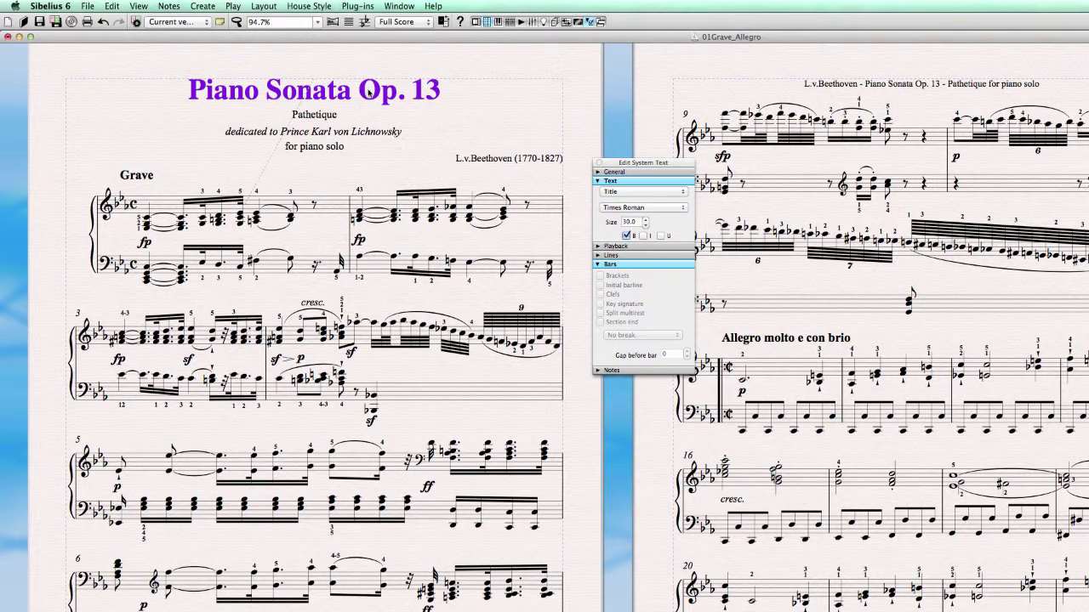
Select the composer text, then drag the first system down below the title.
{"action": "left_click", "coordinate": [508, 81]}
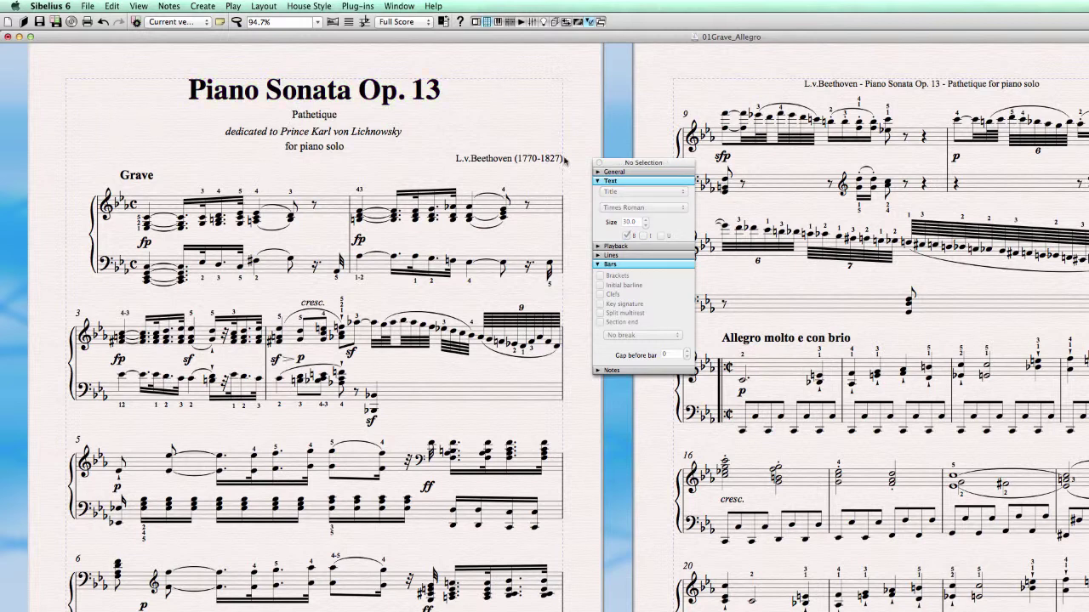
{"action": "left_click", "coordinate": [509, 158]}
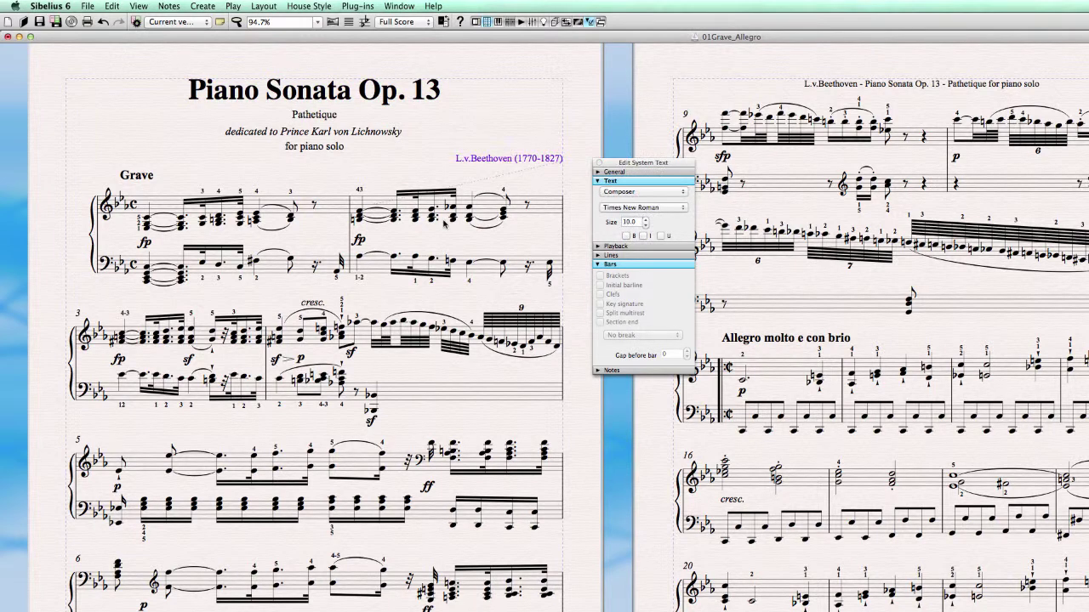
{"action": "key", "text": "Escape"}
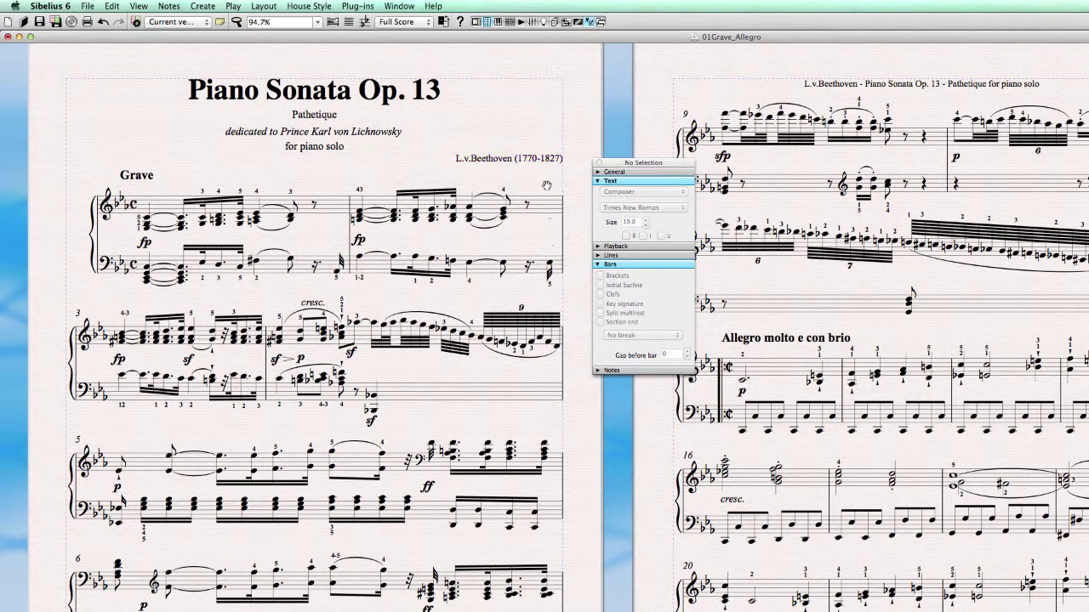
{"action": "double_click", "coordinate": [538, 160]}
{"action": "left_click", "coordinate": [538, 160]}
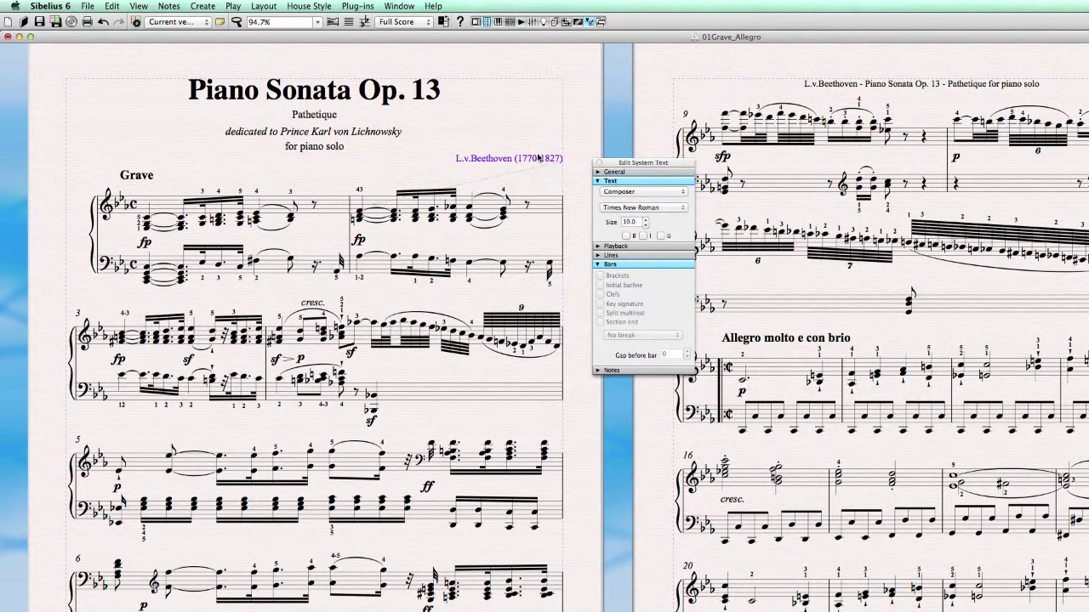
{"action": "left_click", "coordinate": [556, 181]}
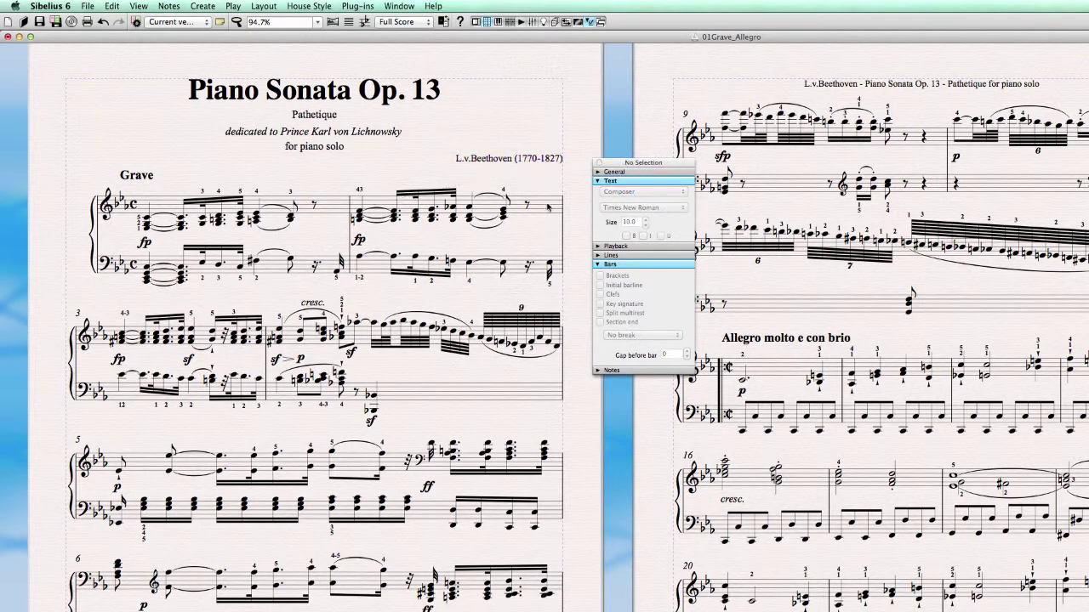
{"action": "left_click", "coordinate": [547, 206]}
{"action": "left_click_drag", "start_coordinate": [548, 207], "coordinate": [551, 242]}
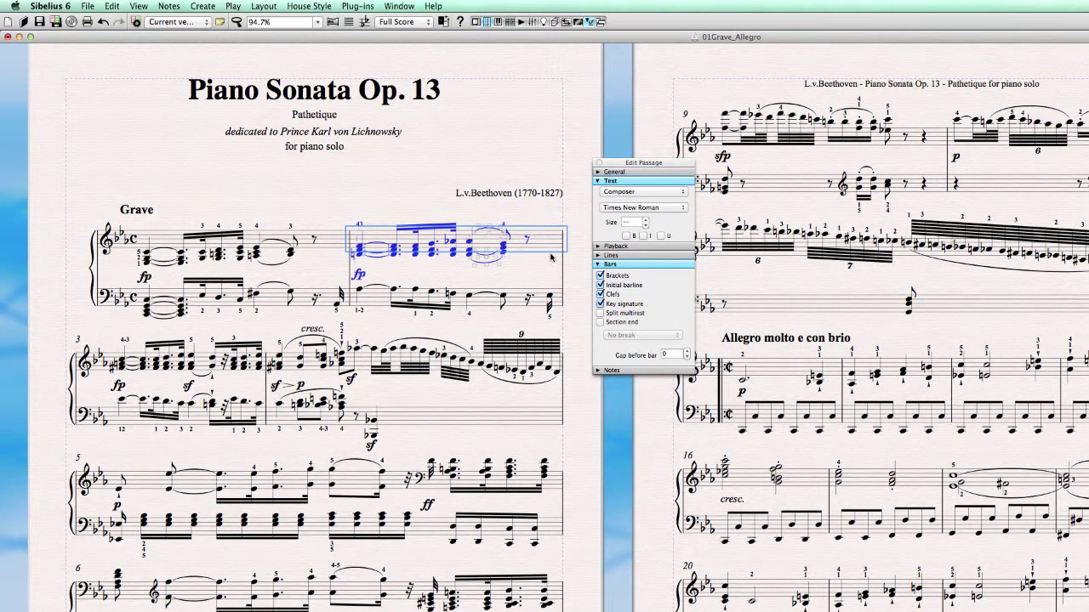
Check the title, composer text and opening bars of the top system.
{"action": "left_click", "coordinate": [484, 176]}
{"action": "left_click", "coordinate": [385, 95]}
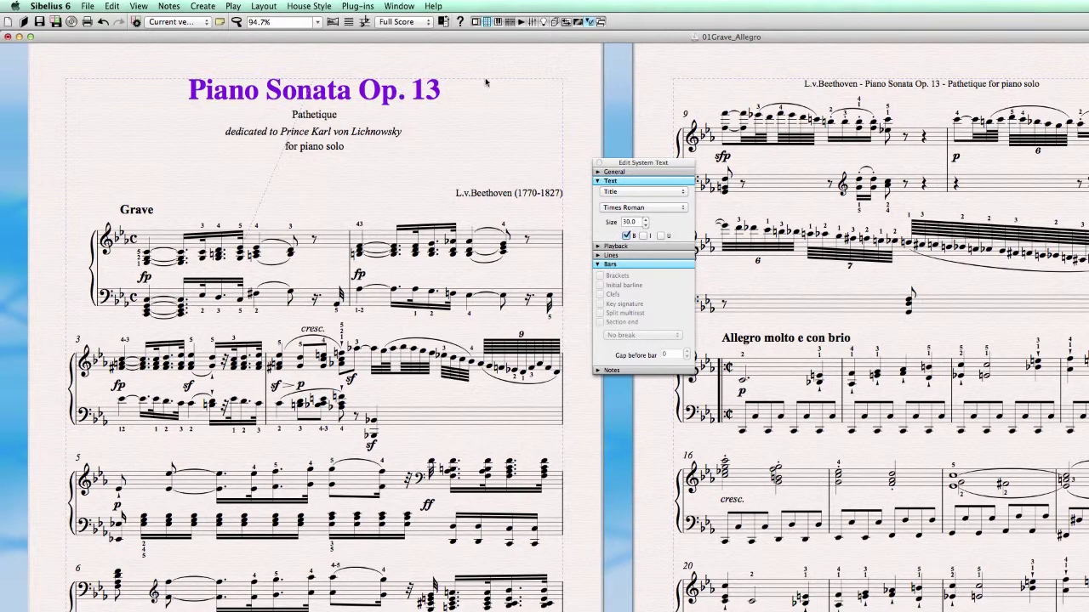
{"action": "left_click", "coordinate": [544, 194]}
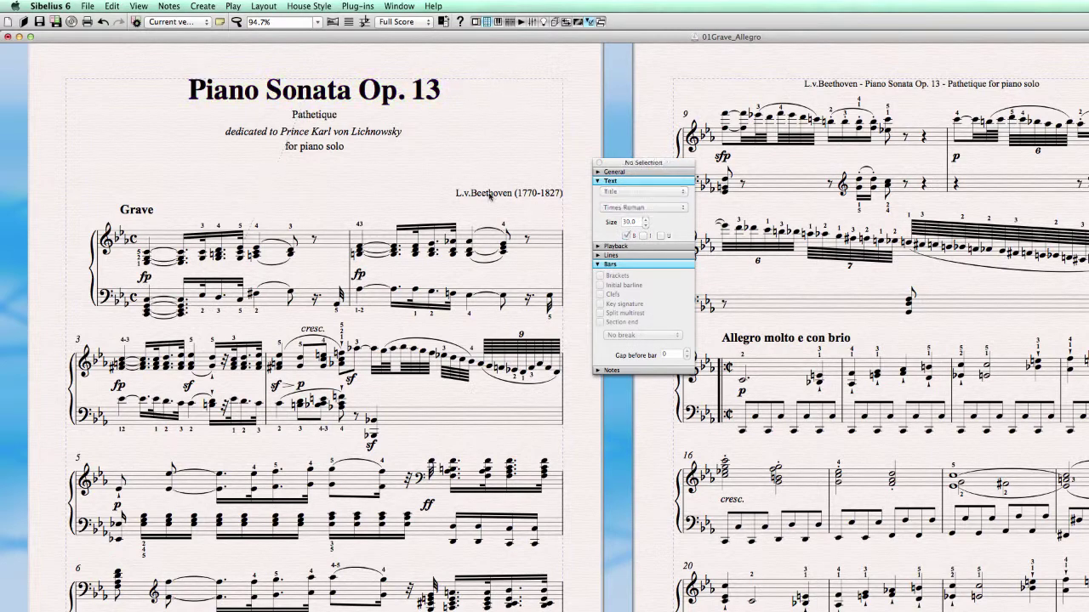
{"action": "left_click", "coordinate": [547, 243]}
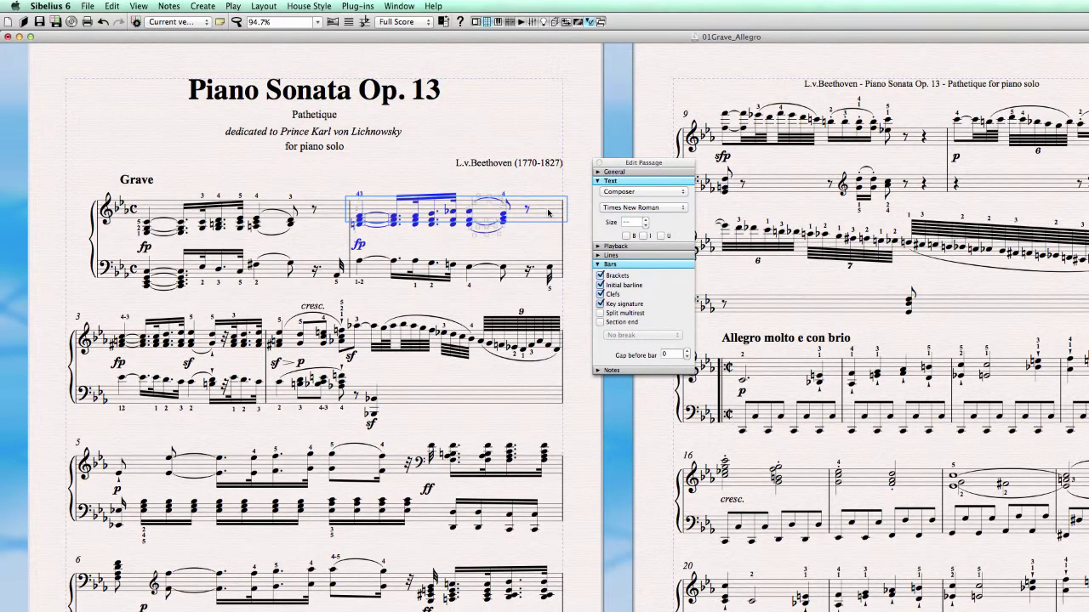
{"action": "left_click", "coordinate": [534, 146]}
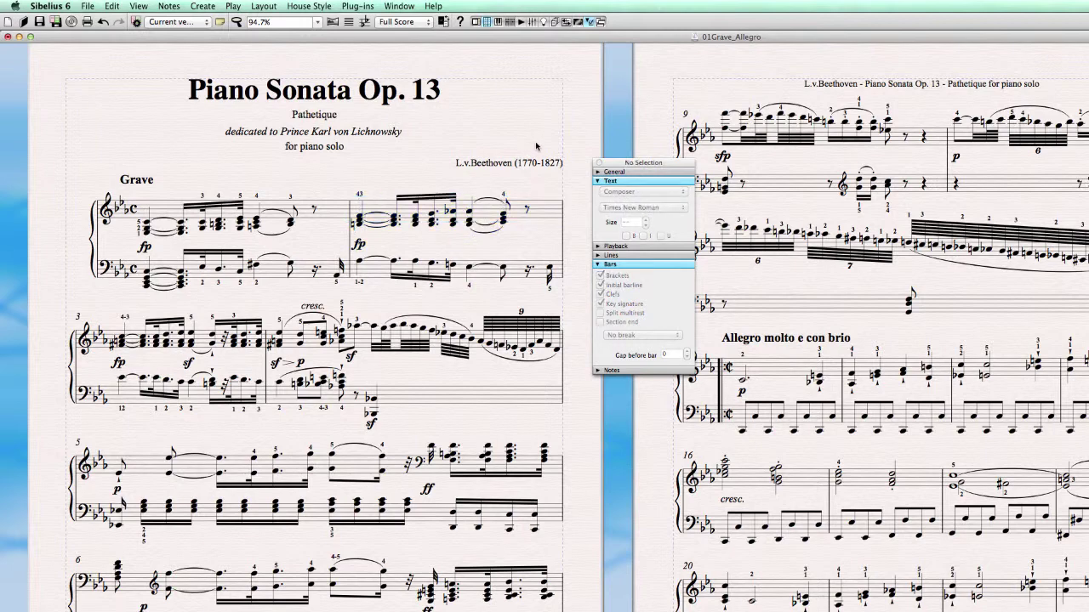
{"action": "left_click", "coordinate": [548, 213]}
{"action": "left_click", "coordinate": [327, 211]}
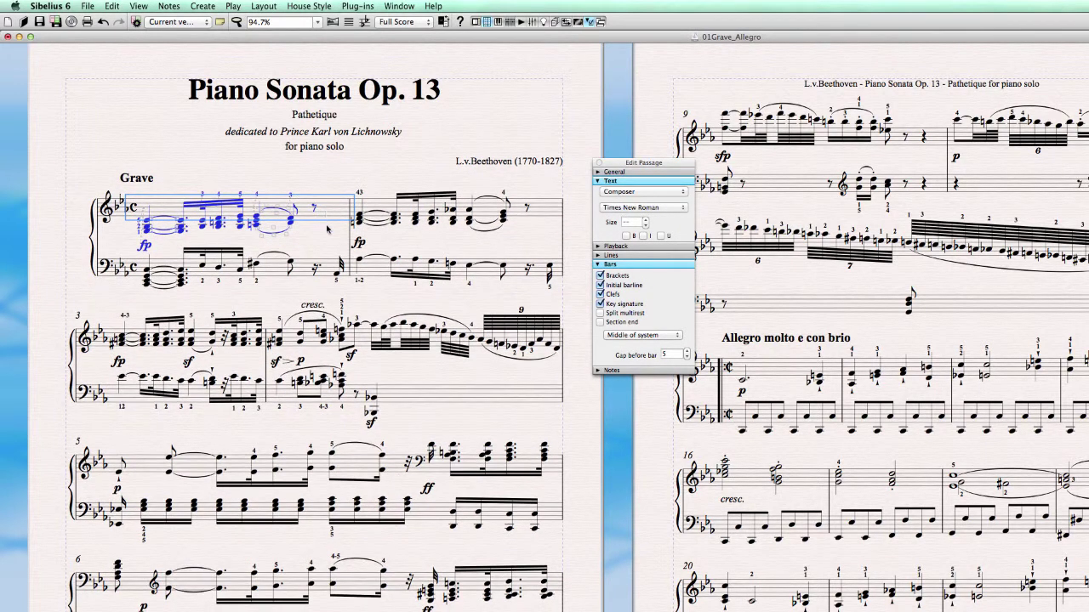
{"action": "key", "text": "Escape"}
Drag L.v.Beethoven (1770-1827) slightly higher above the first system.
{"action": "left_click", "coordinate": [489, 185]}
{"action": "mouse_move", "coordinate": [489, 185]}
{"action": "left_mouse_down"}
{"action": "mouse_move", "coordinate": [493, 212]}
{"action": "mouse_move", "coordinate": [493, 171]}
{"action": "left_mouse_up"}
{"action": "left_click", "coordinate": [549, 238]}
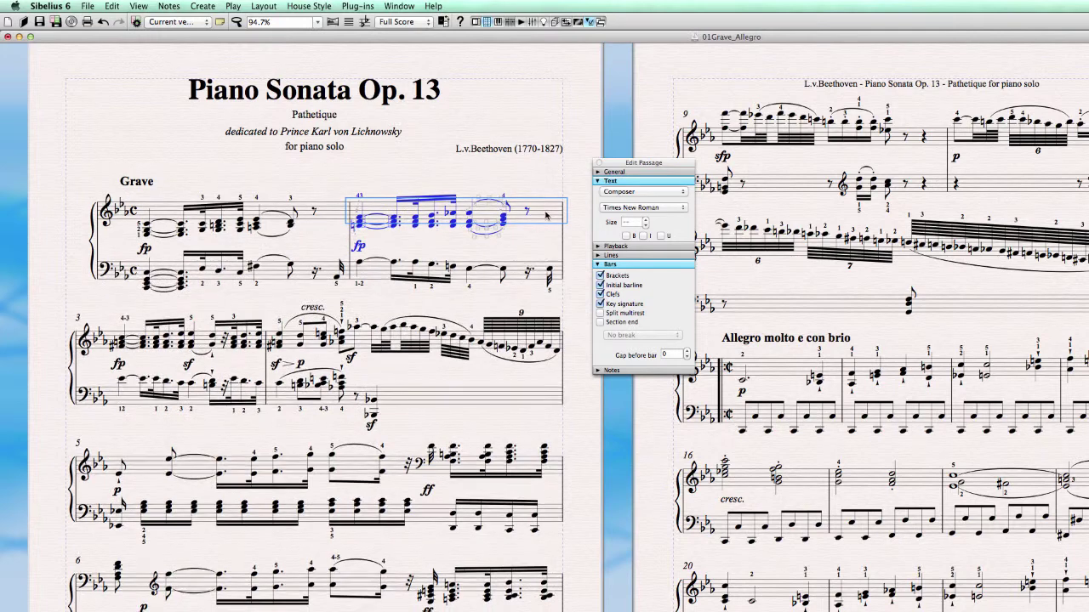
{"action": "left_click", "coordinate": [500, 155]}
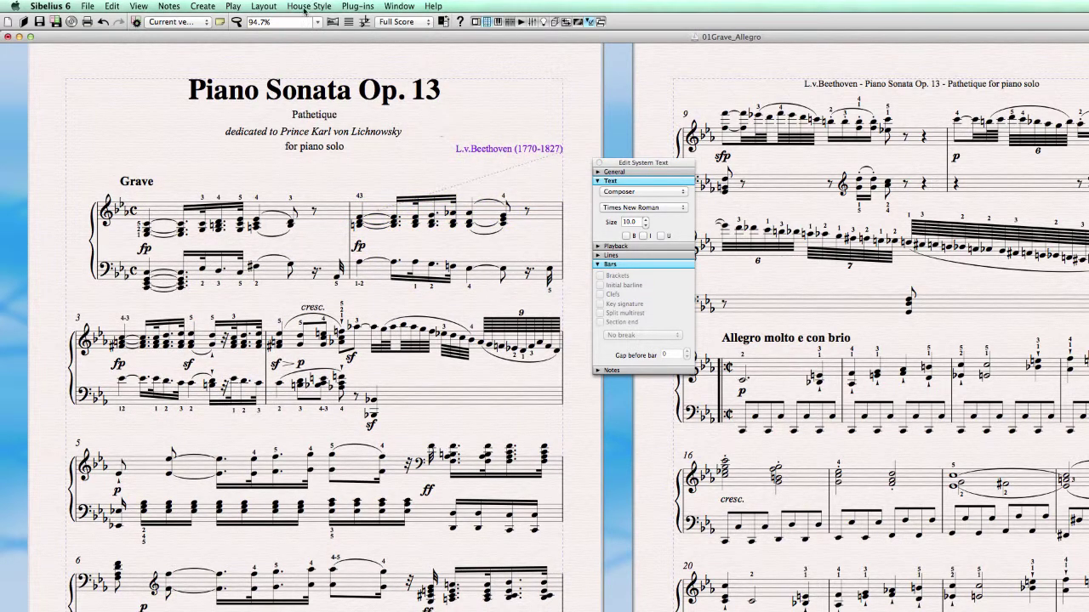
Reset the composer credit's position with Layout > Reset Position.
{"action": "left_click", "coordinate": [263, 6]}
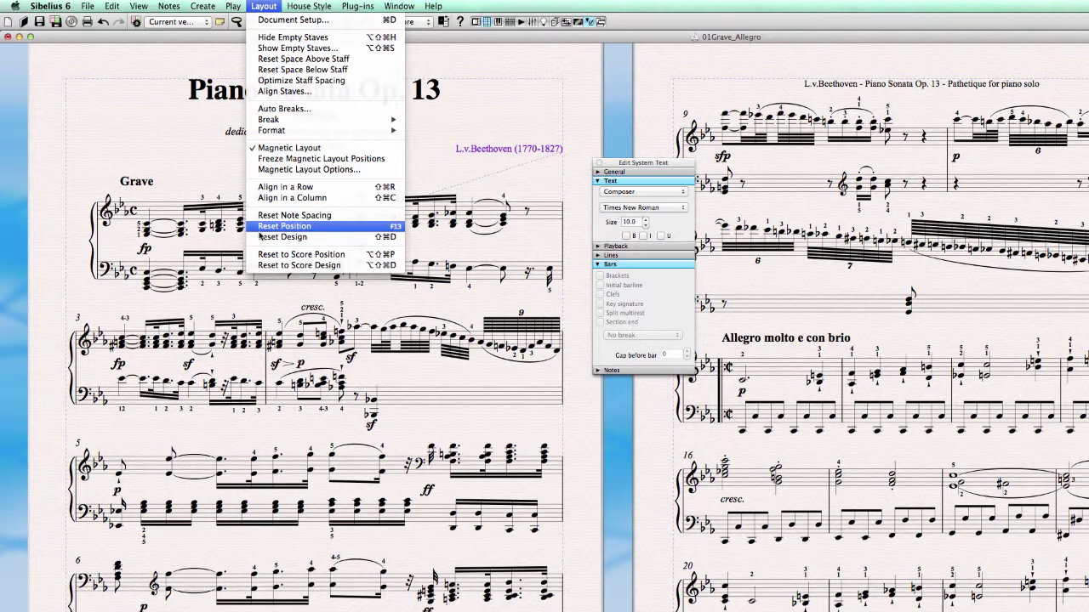
{"action": "mouse_move", "coordinate": [317, 6]}
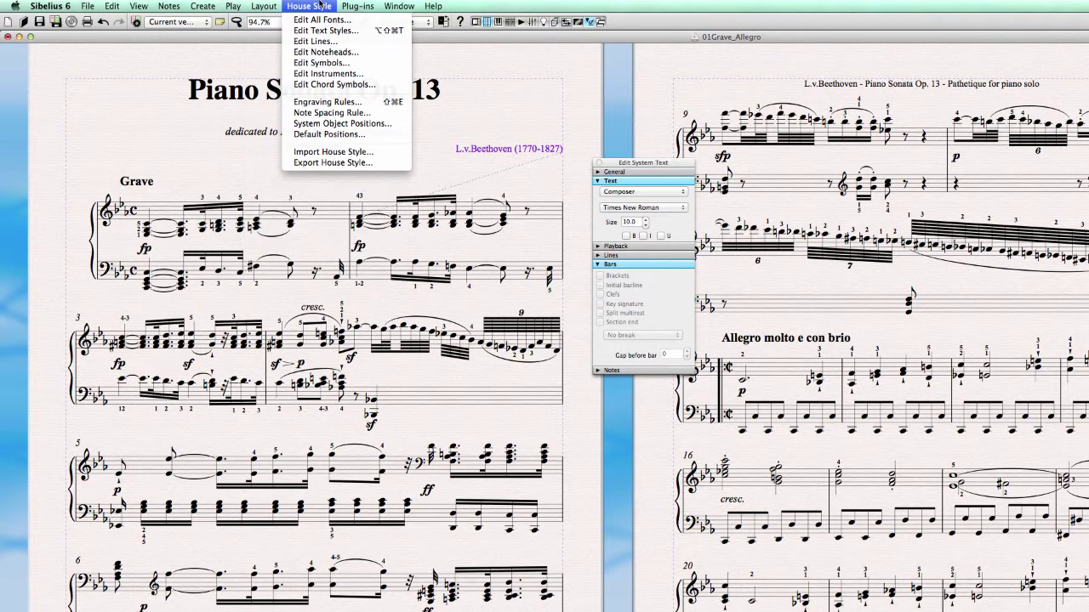
{"action": "mouse_move", "coordinate": [264, 6]}
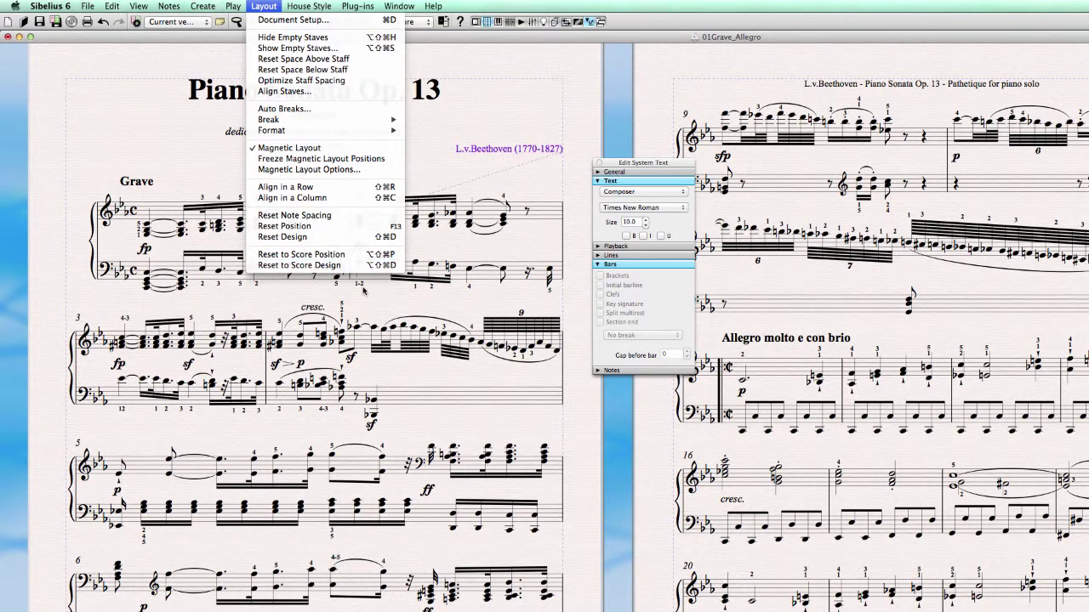
{"action": "left_click", "coordinate": [339, 225]}
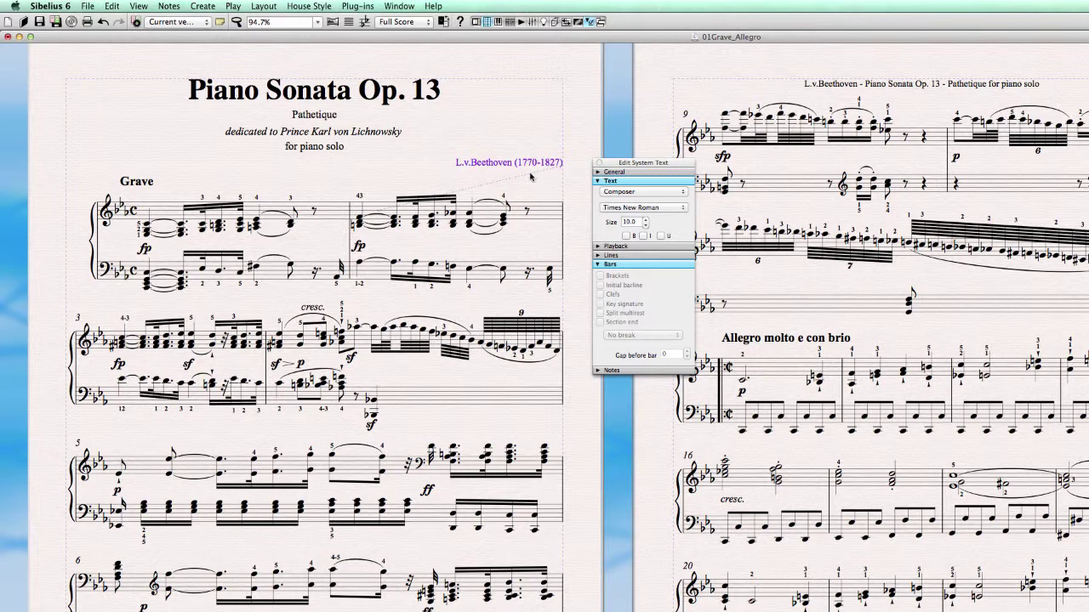
{"action": "left_click", "coordinate": [505, 171]}
{"action": "left_click", "coordinate": [503, 164]}
{"action": "left_click", "coordinate": [308, 5]}
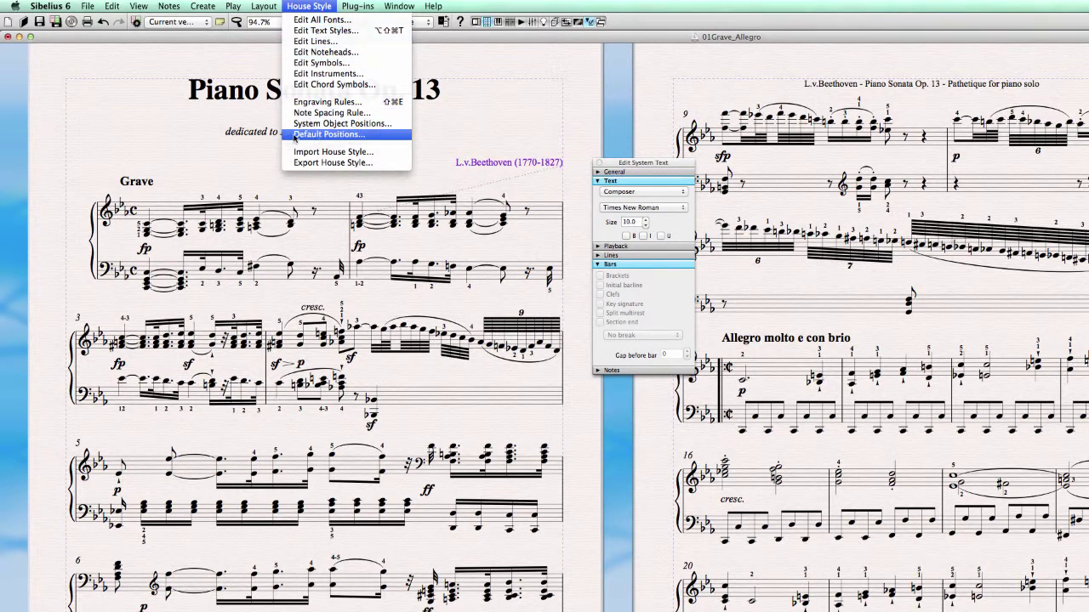
Open House Style > Default Positions, move it aside, and choose the Text styles category.
{"action": "left_click", "coordinate": [396, 136]}
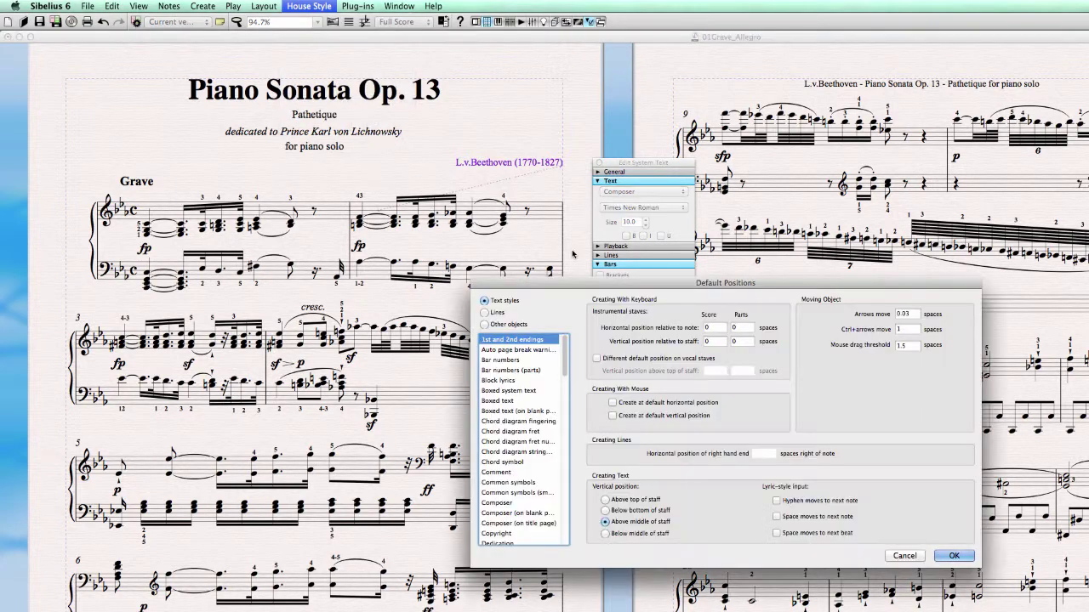
{"action": "left_click_drag", "start_coordinate": [589, 286], "coordinate": [207, 276]}
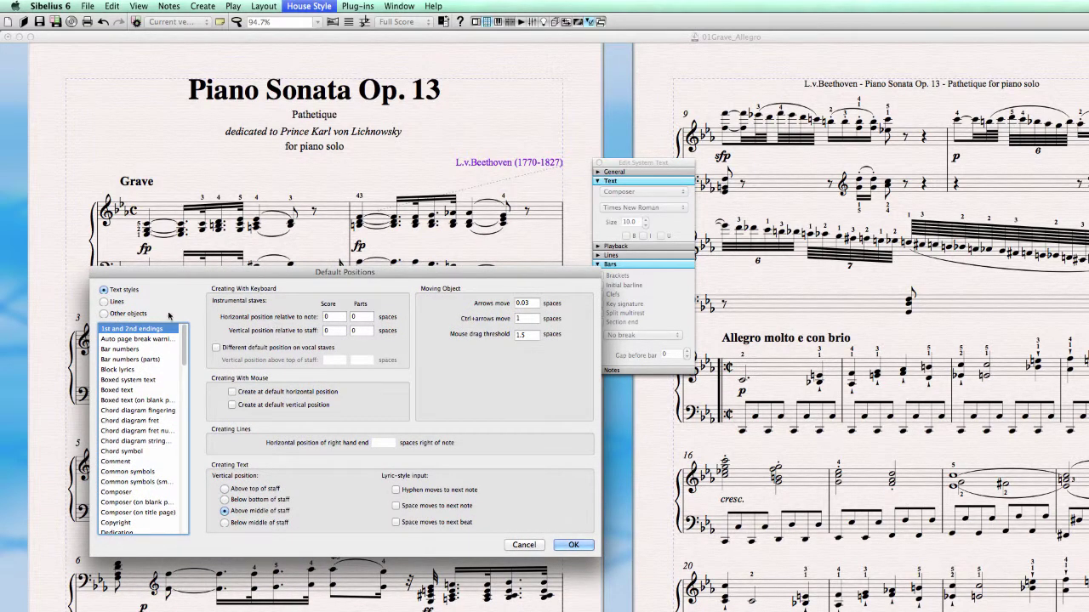
{"action": "left_click_drag", "start_coordinate": [178, 273], "coordinate": [135, 210]}
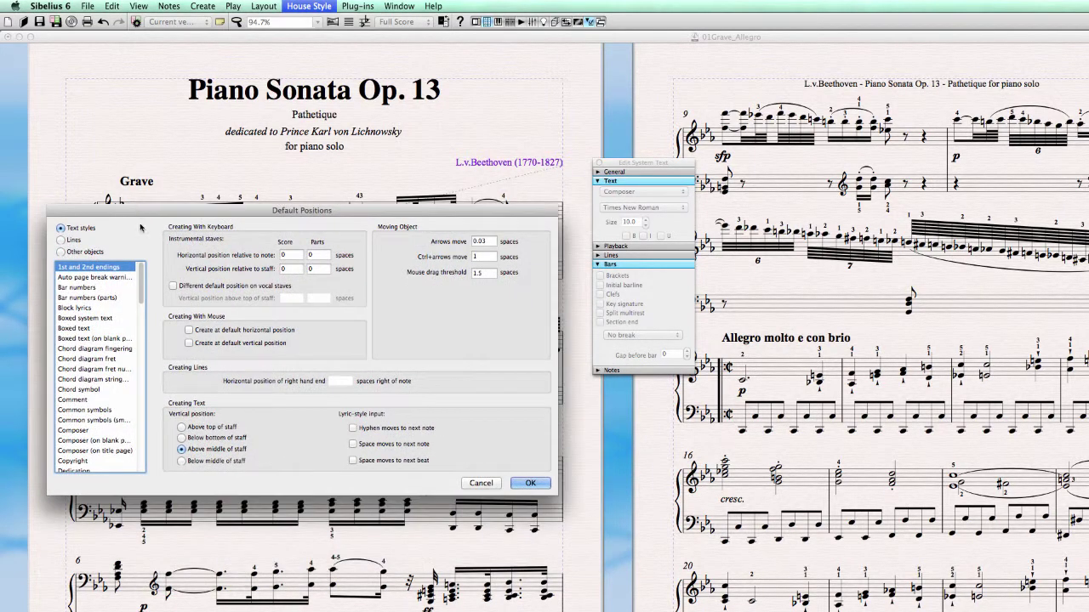
{"action": "left_click", "coordinate": [62, 241]}
{"action": "left_click", "coordinate": [62, 252]}
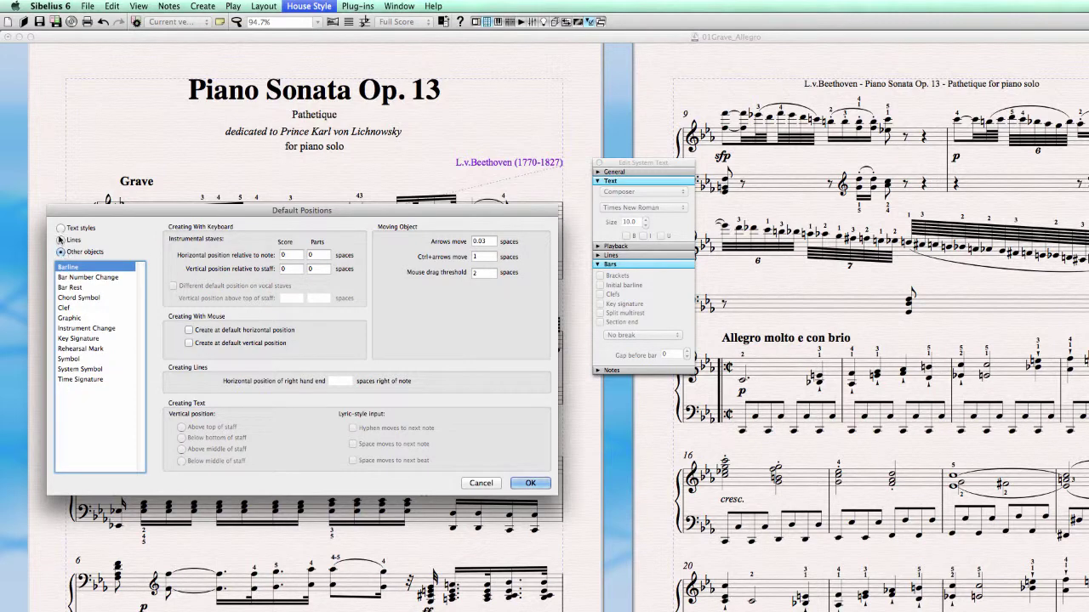
{"action": "left_click", "coordinate": [60, 241]}
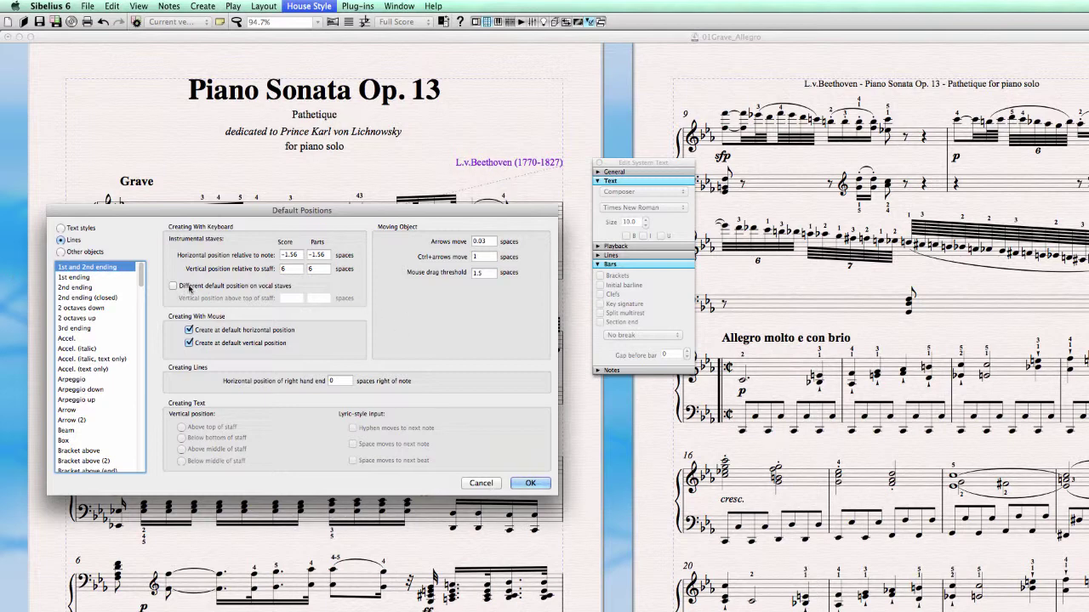
{"action": "left_click", "coordinate": [77, 228]}
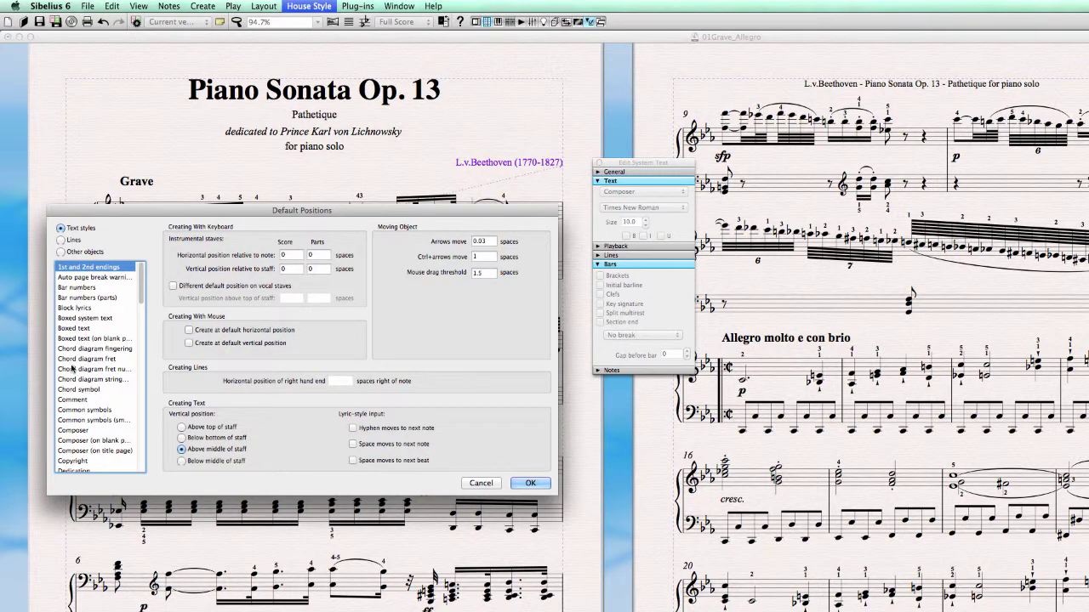
{"action": "left_click", "coordinate": [62, 240]}
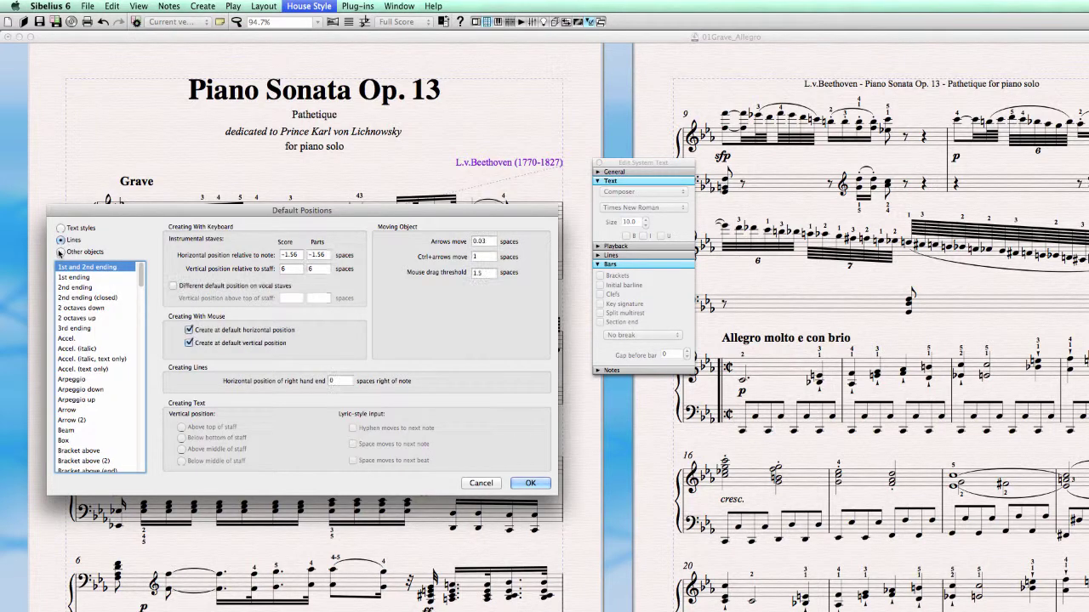
{"action": "left_click", "coordinate": [59, 253]}
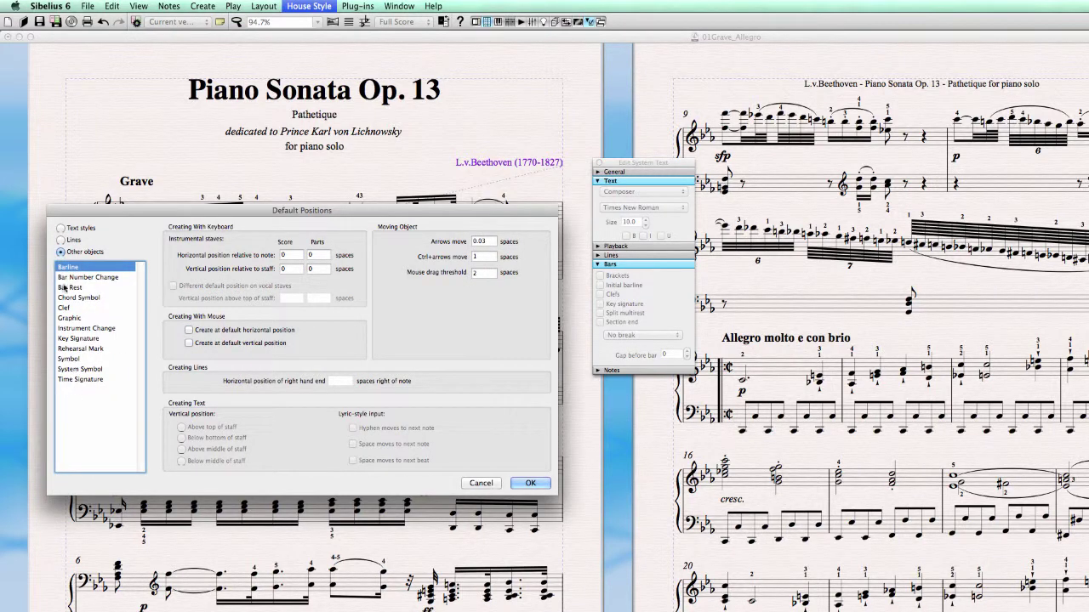
{"action": "left_click", "coordinate": [61, 228]}
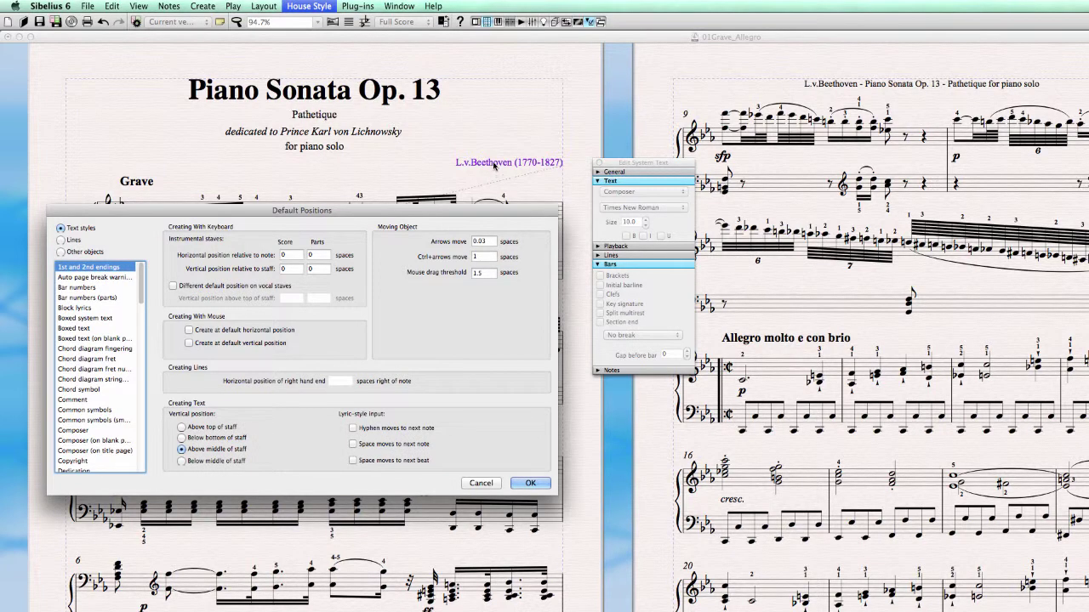
Select the Composer style and change its horizontal offset relative to note from 8.5 to 0 for score and parts.
{"action": "scroll", "coordinate": [141, 292], "scroll_direction": "down", "scroll_amount": 3}
{"action": "left_click", "coordinate": [88, 375]}
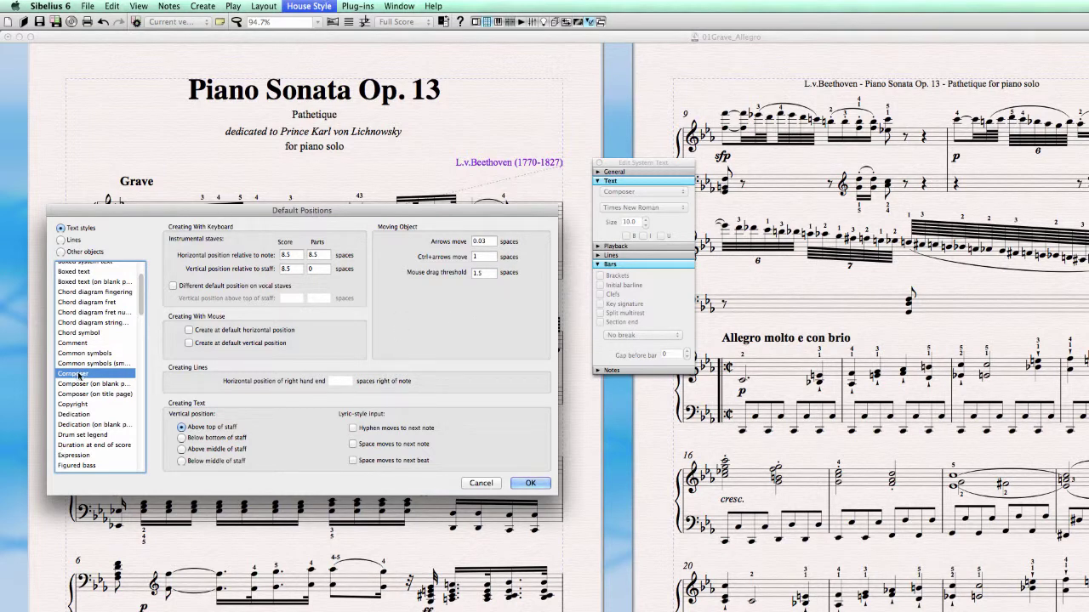
{"action": "scroll", "coordinate": [143, 314], "scroll_direction": "down", "scroll_amount": 2}
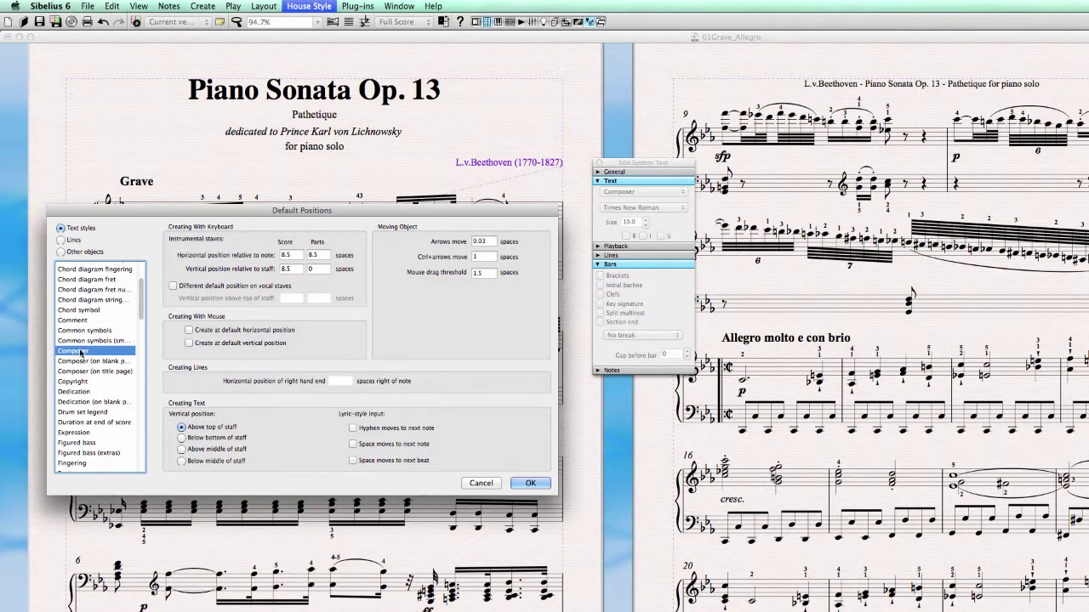
{"action": "left_click_drag", "start_coordinate": [515, 212], "coordinate": [538, 311]}
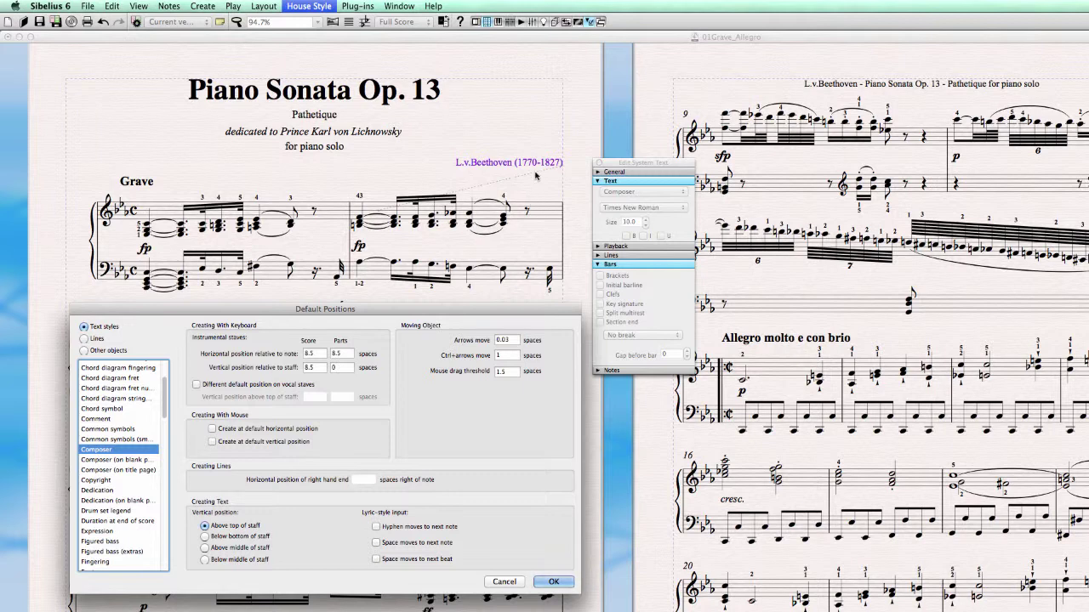
{"action": "double_click", "coordinate": [312, 353]}
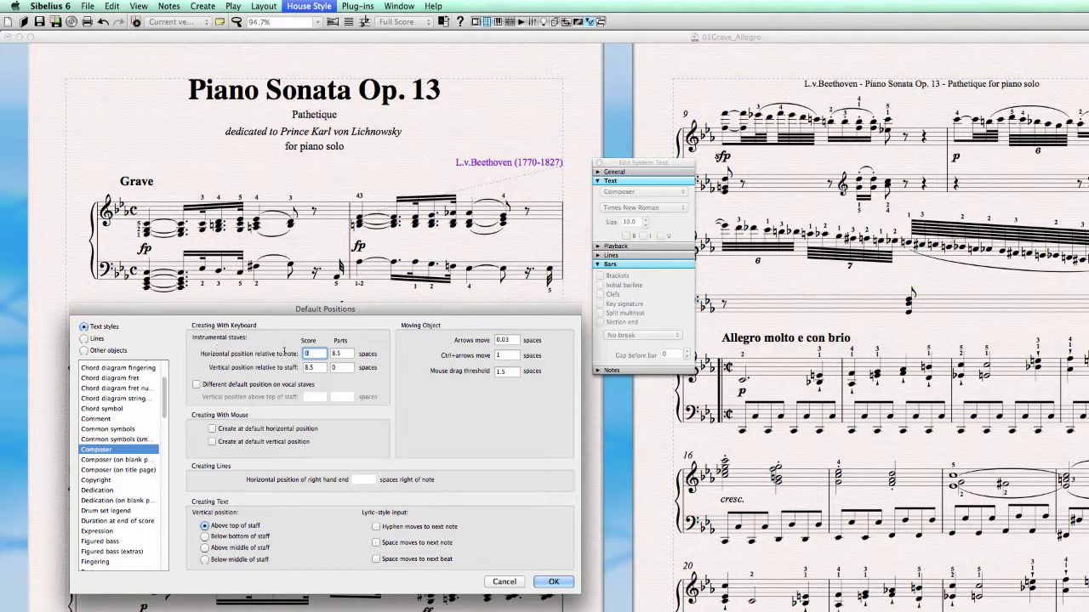
{"action": "key", "text": "Tab"}
{"action": "left_click", "coordinate": [314, 367]}
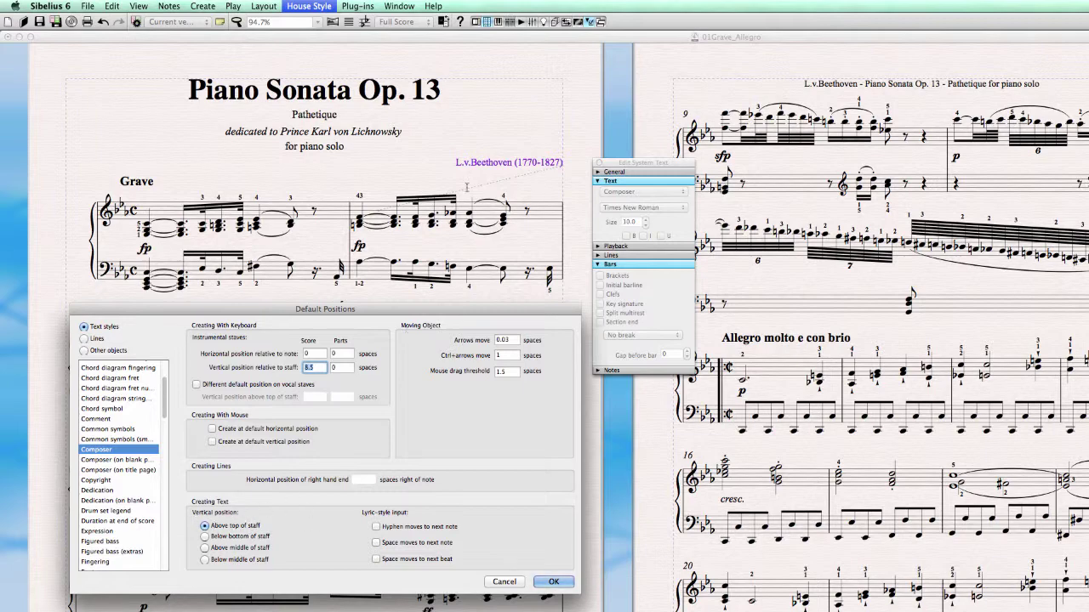
{"action": "left_click", "coordinate": [553, 581]}
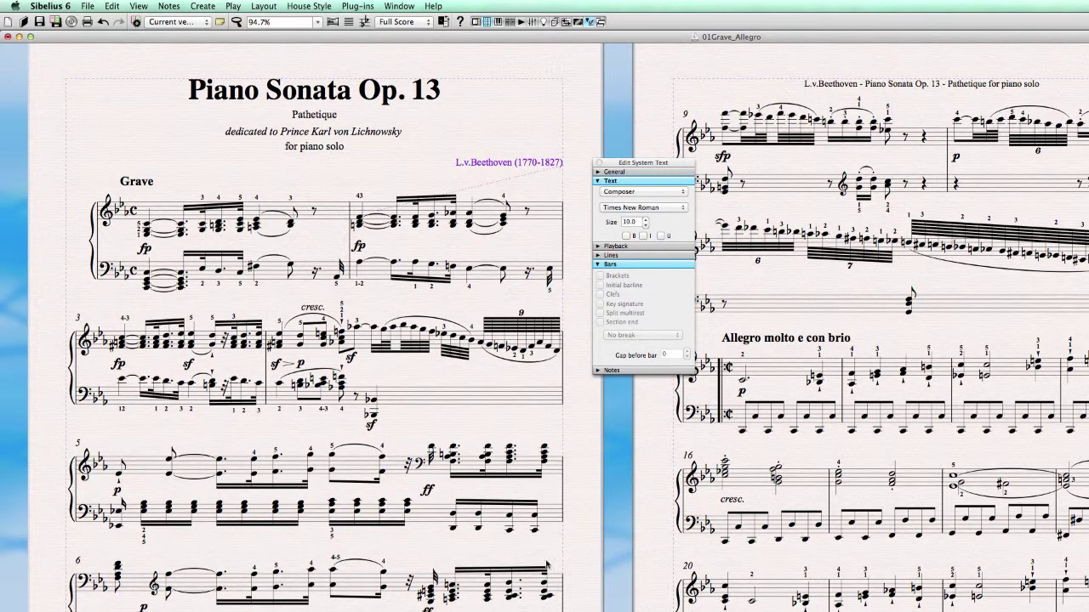
{"action": "left_click", "coordinate": [263, 6]}
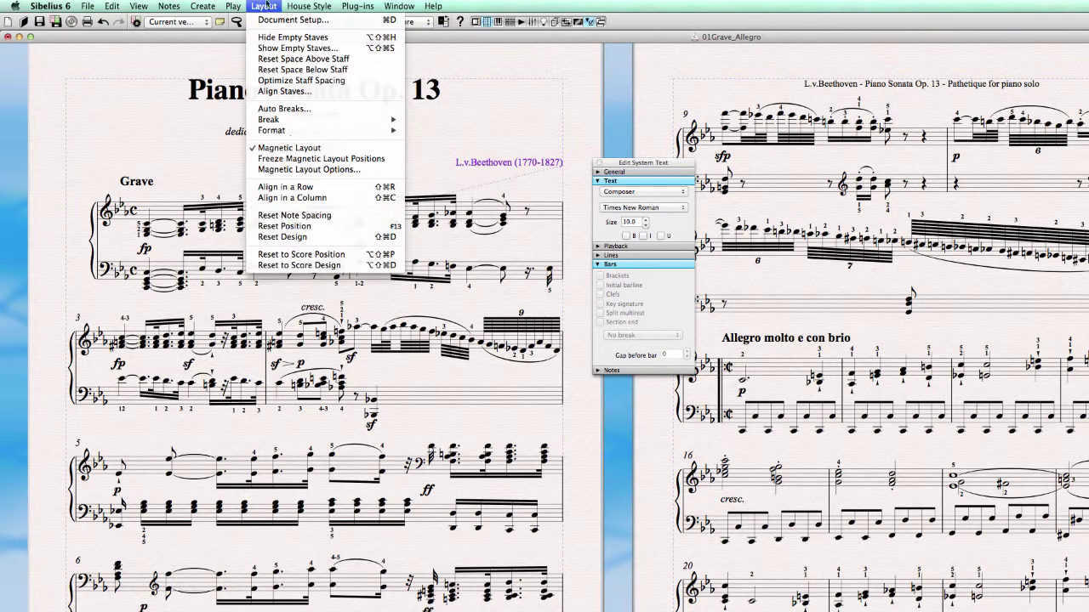
{"action": "left_click", "coordinate": [317, 238]}
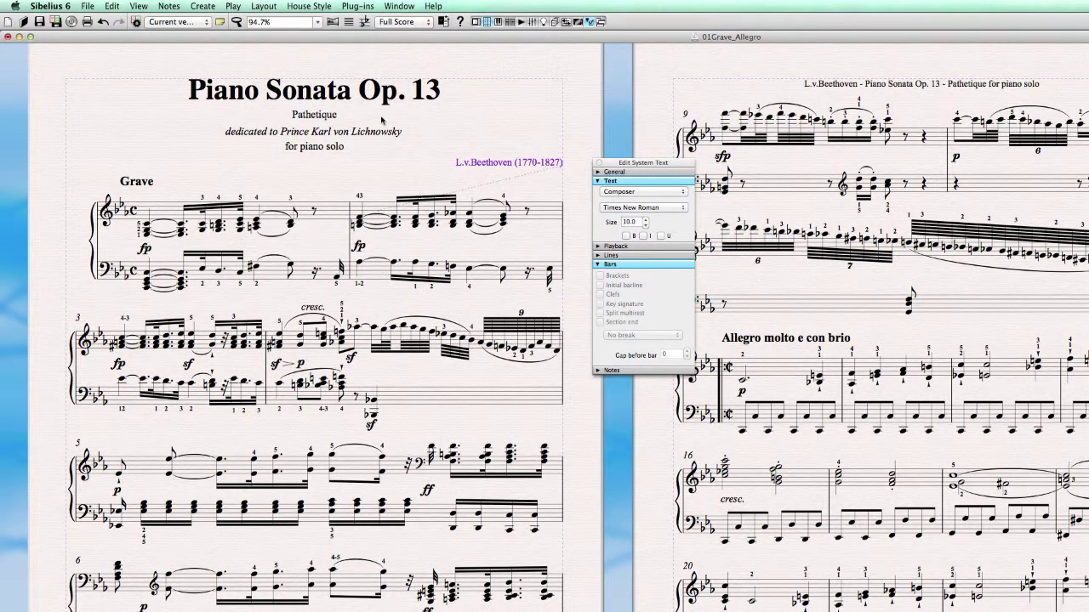
{"action": "left_click", "coordinate": [302, 7]}
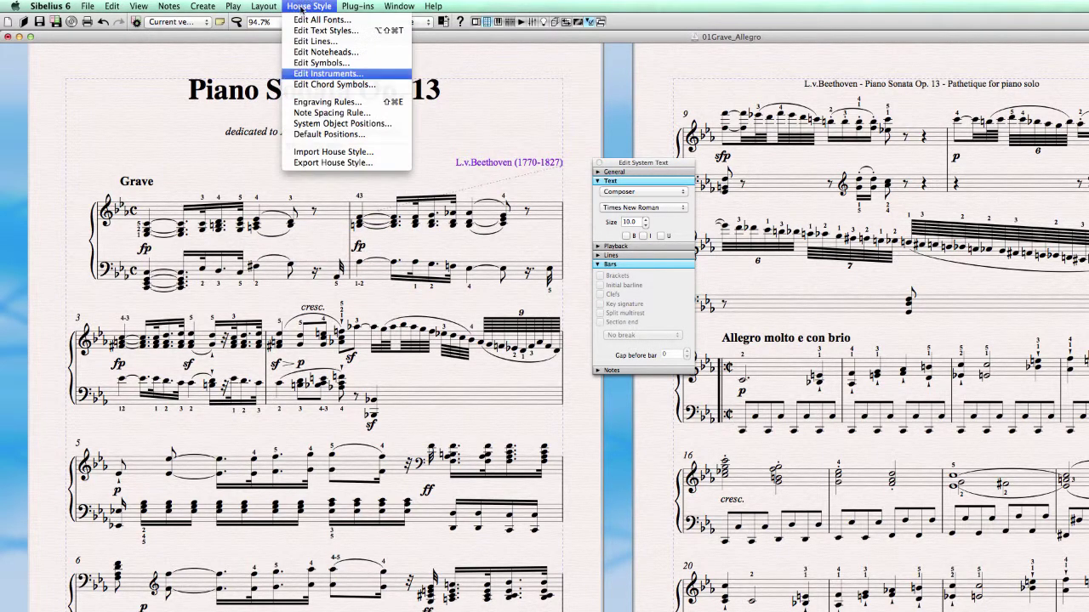
{"action": "left_click", "coordinate": [310, 134]}
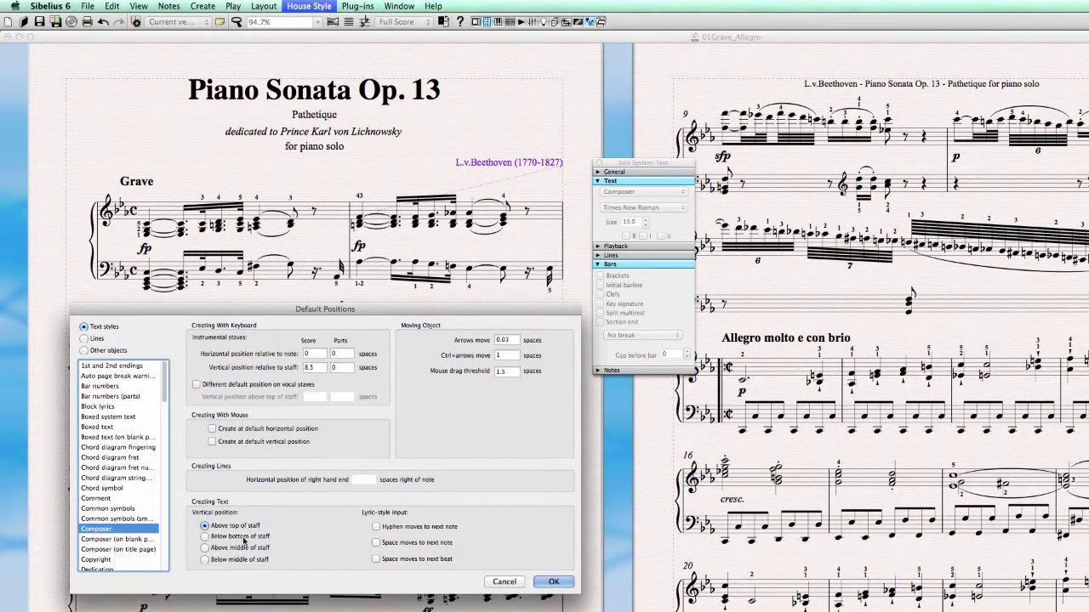
{"action": "left_click", "coordinate": [204, 536]}
{"action": "left_click", "coordinate": [315, 367]}
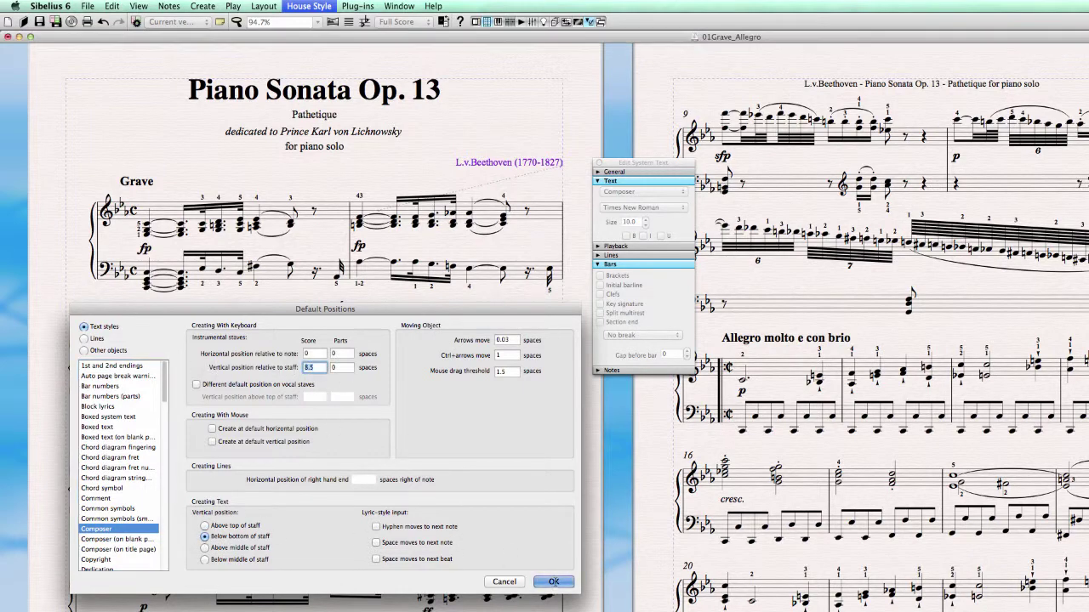
{"action": "left_click", "coordinate": [553, 581]}
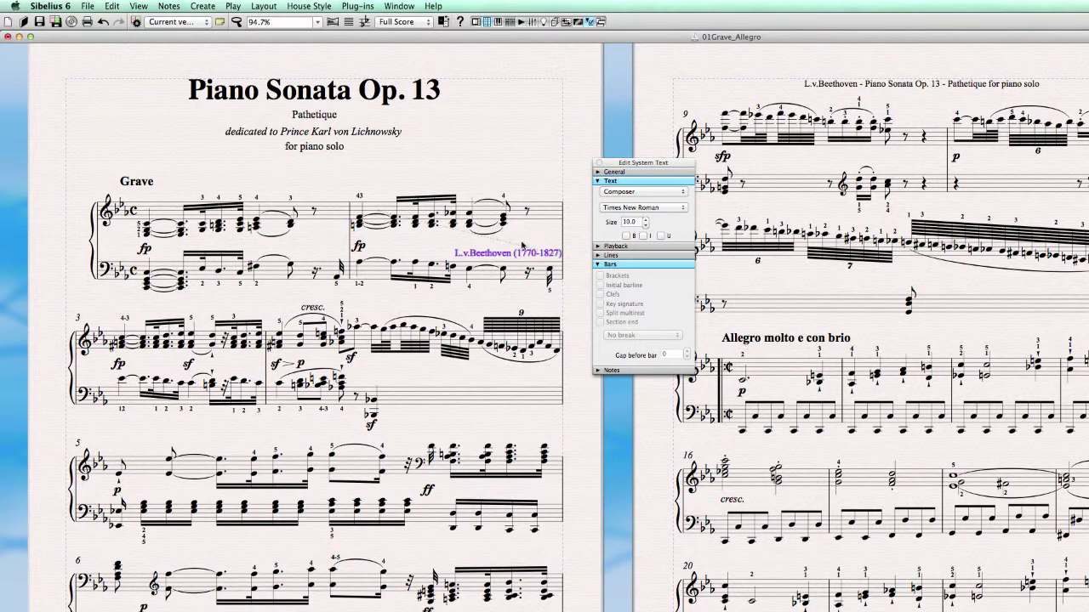
{"action": "left_click", "coordinate": [306, 5]}
{"action": "left_click", "coordinate": [328, 134]}
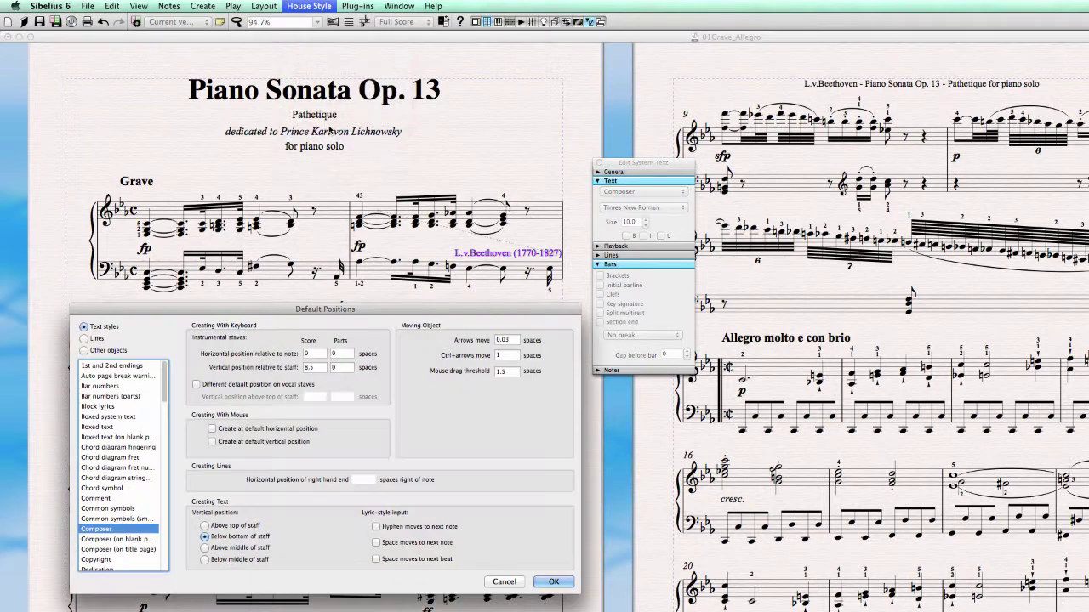
{"action": "left_click", "coordinate": [204, 547]}
{"action": "double_click", "coordinate": [311, 367]}
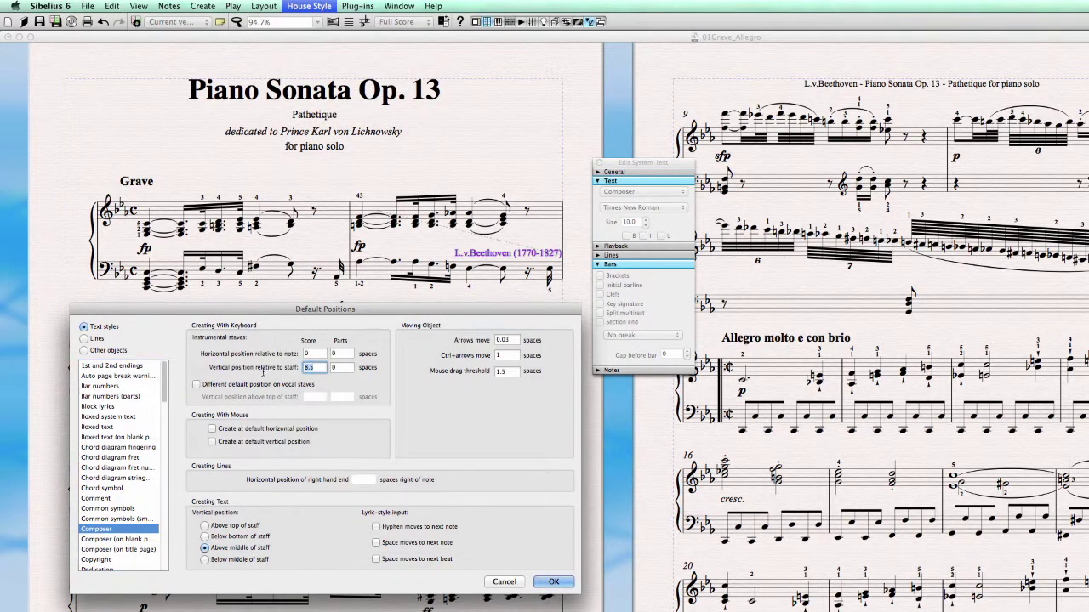
{"action": "left_click", "coordinate": [553, 582]}
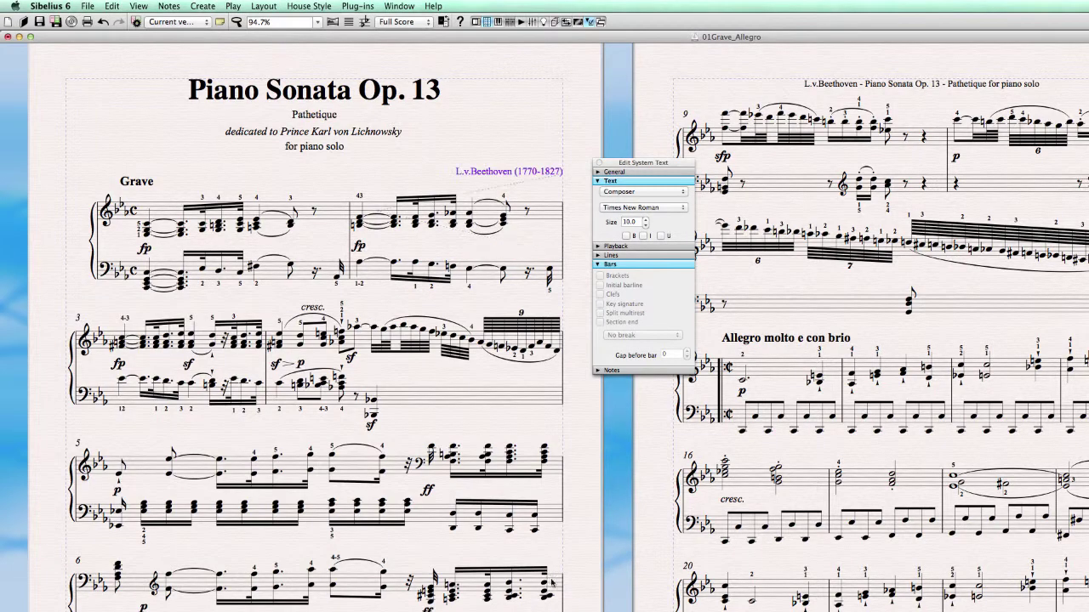
{"action": "left_click", "coordinate": [302, 7]}
{"action": "mouse_move", "coordinate": [270, 7]}
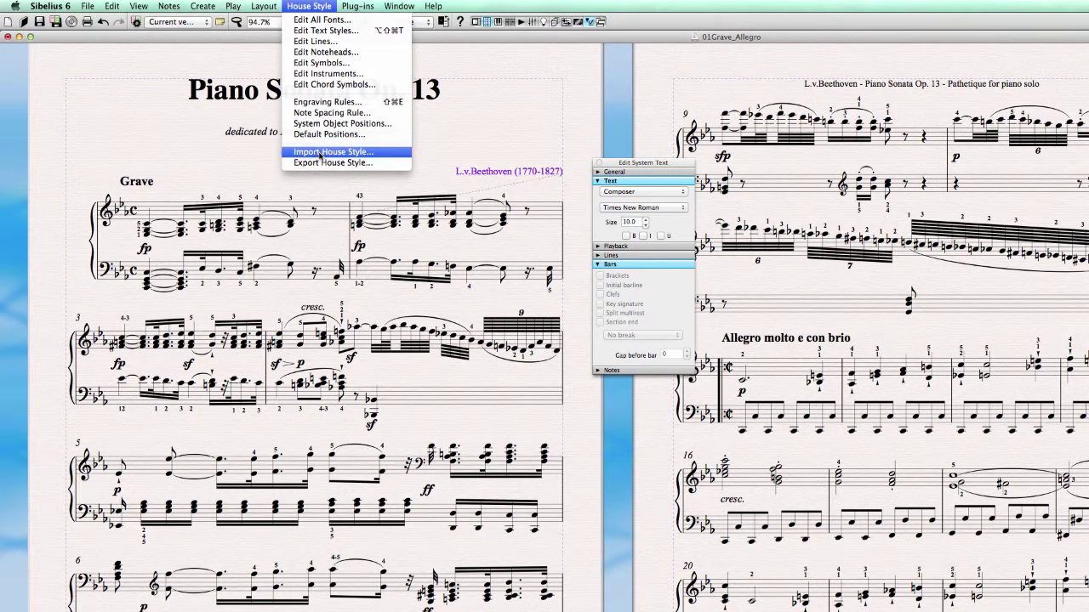
{"action": "left_click", "coordinate": [313, 135]}
{"action": "left_click", "coordinate": [205, 560]}
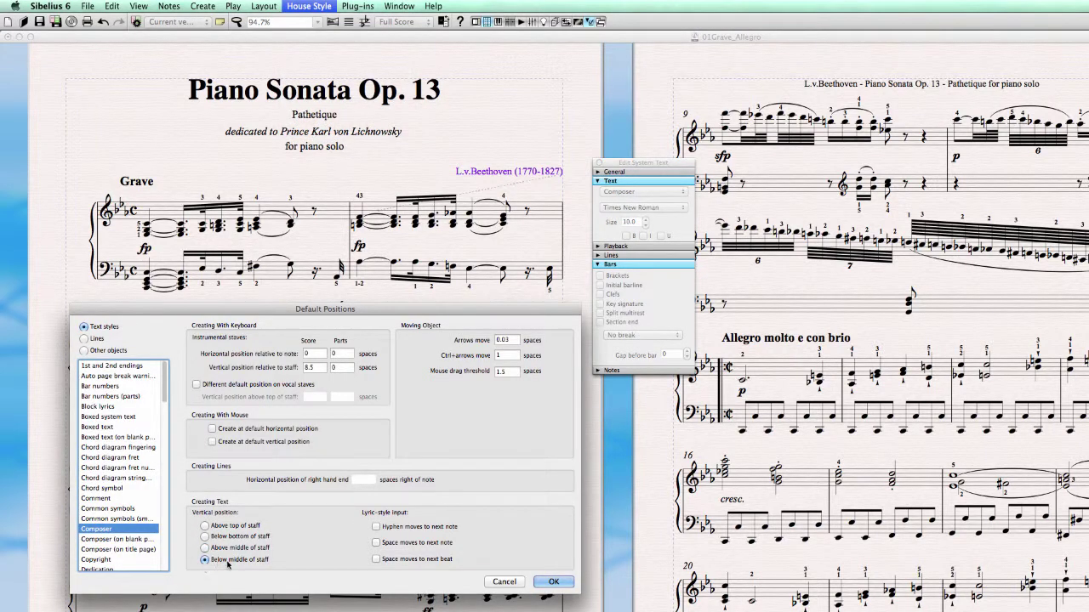
{"action": "left_click", "coordinate": [551, 582]}
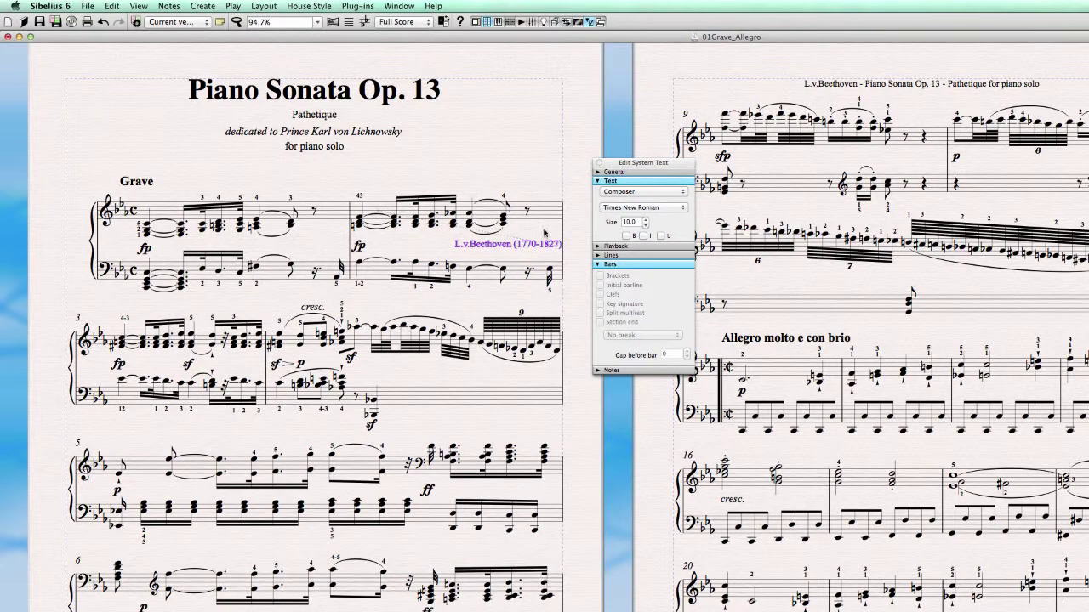
{"action": "left_click", "coordinate": [310, 7]}
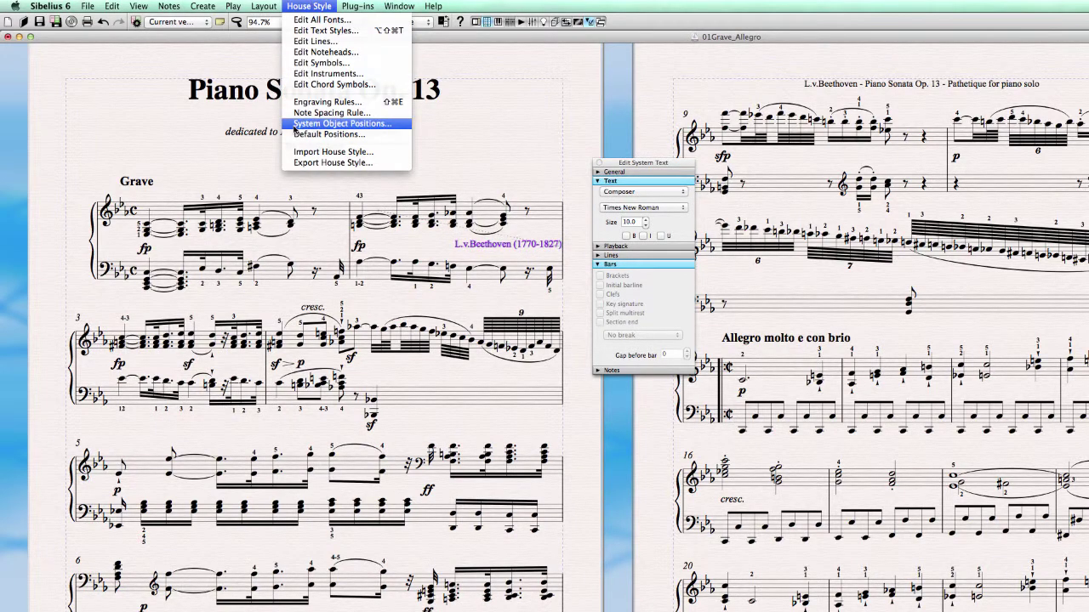
{"action": "left_click", "coordinate": [315, 137]}
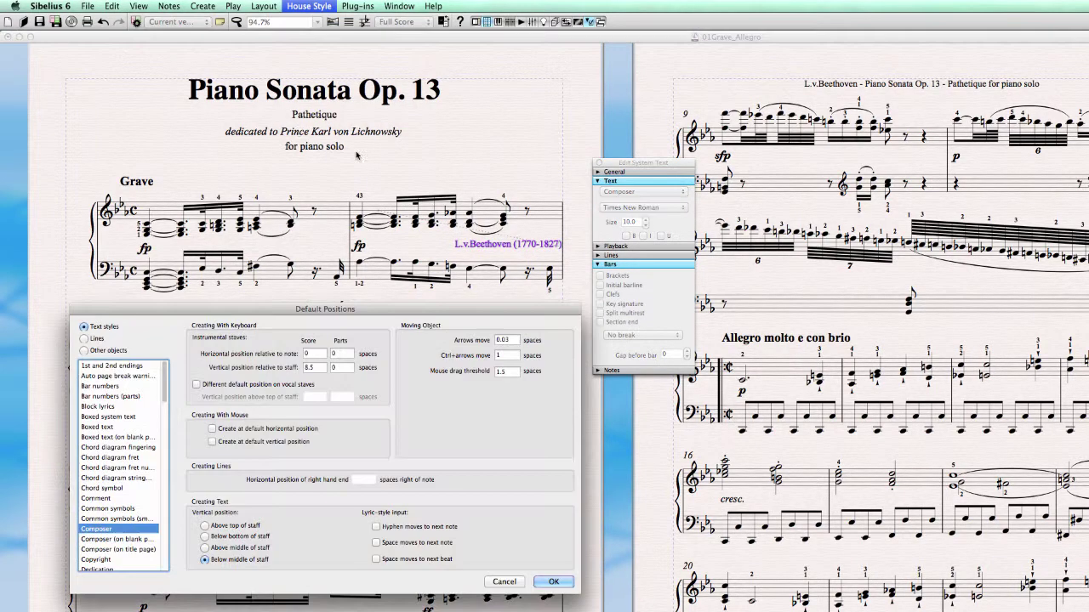
{"action": "left_click", "coordinate": [207, 526]}
{"action": "left_click", "coordinate": [554, 582]}
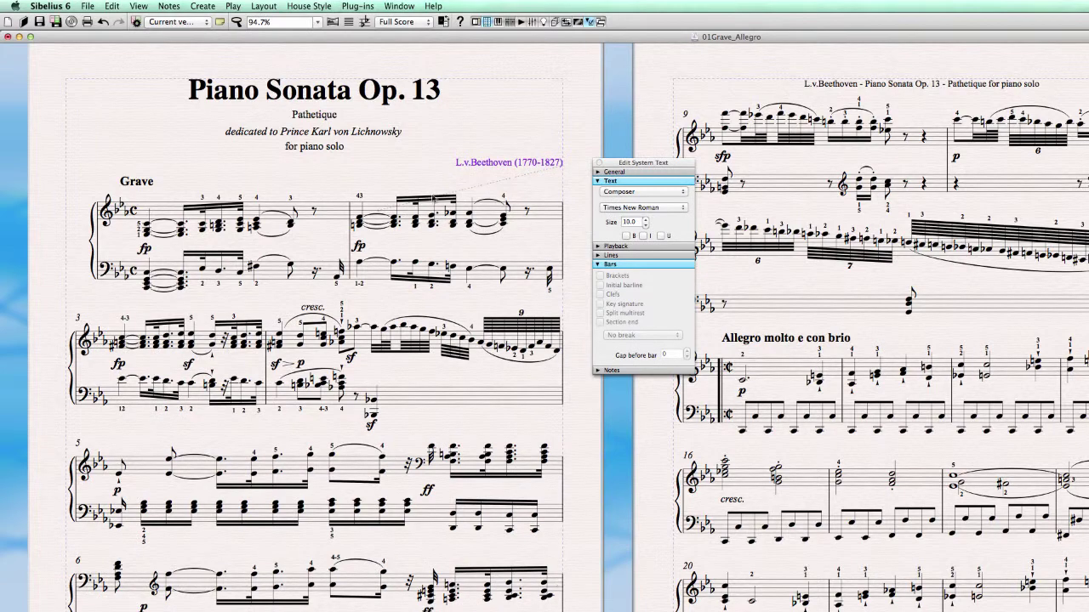
Reset the composer credit to its default position with Layout > Reset Position.
{"action": "left_click", "coordinate": [263, 6]}
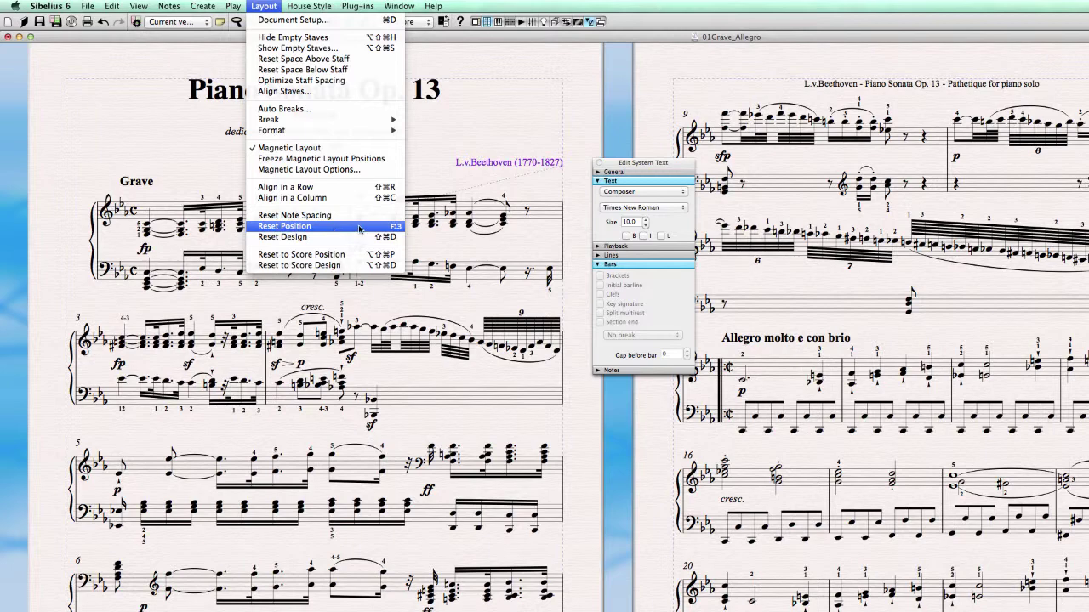
{"action": "mouse_move", "coordinate": [311, 5]}
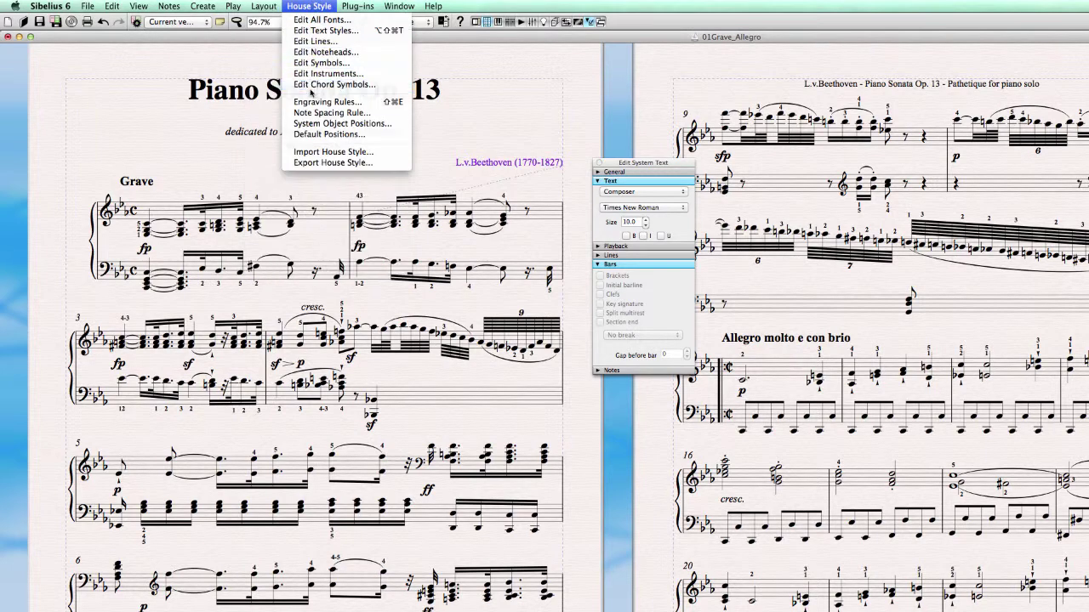
{"action": "mouse_move", "coordinate": [264, 6]}
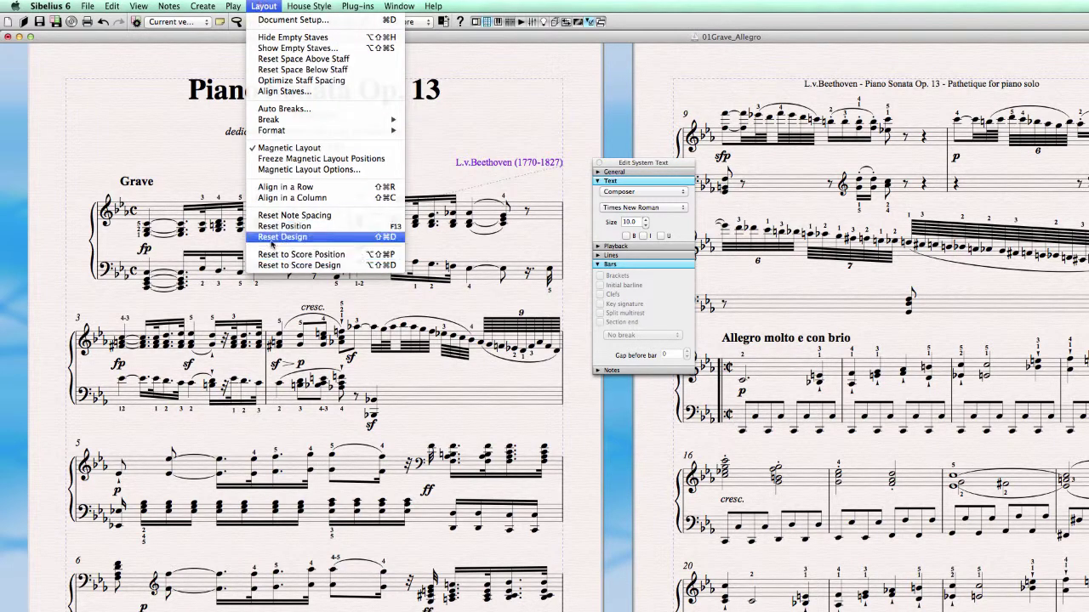
{"action": "left_click", "coordinate": [274, 228]}
{"action": "left_click", "coordinate": [489, 187]}
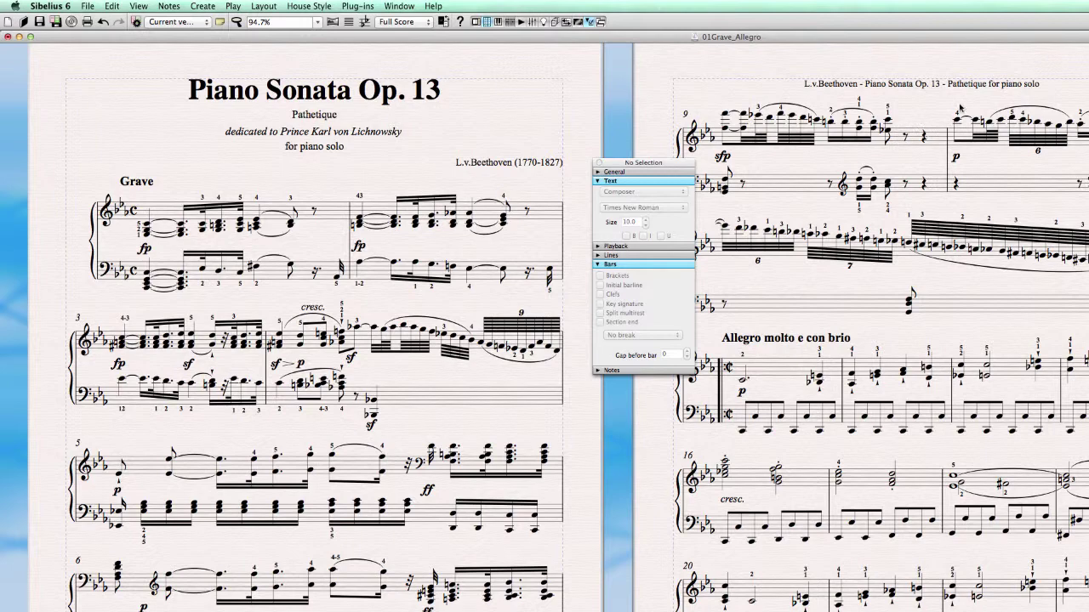
Bring page 2 into view, select its running header text, and open the House Style menu.
{"action": "left_click_drag", "start_coordinate": [940, 103], "coordinate": [290, 129]}
{"action": "left_click", "coordinate": [293, 115]}
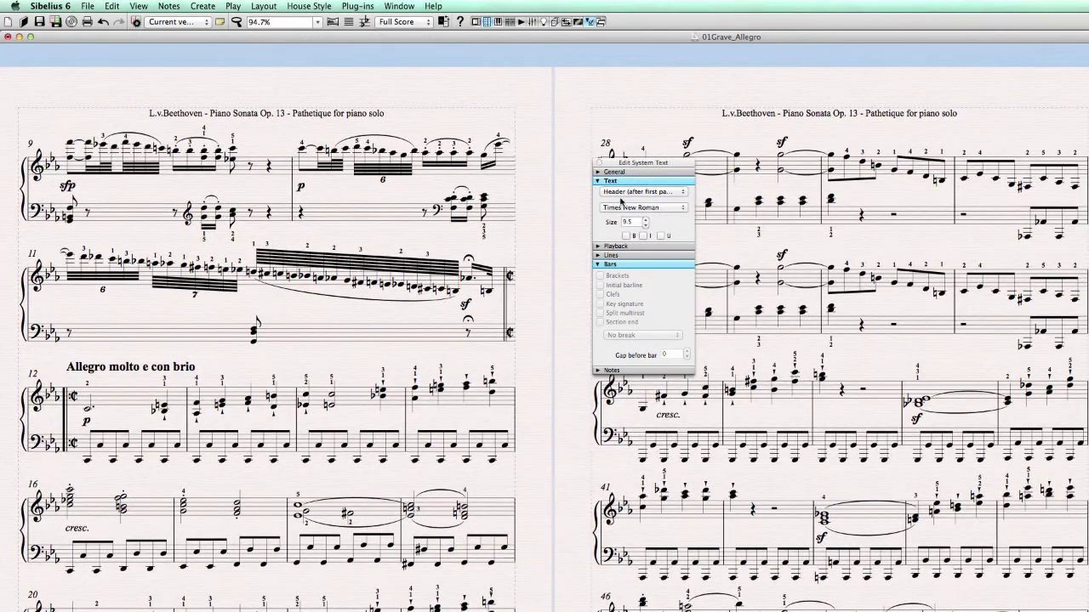
{"action": "left_click", "coordinate": [250, 116]}
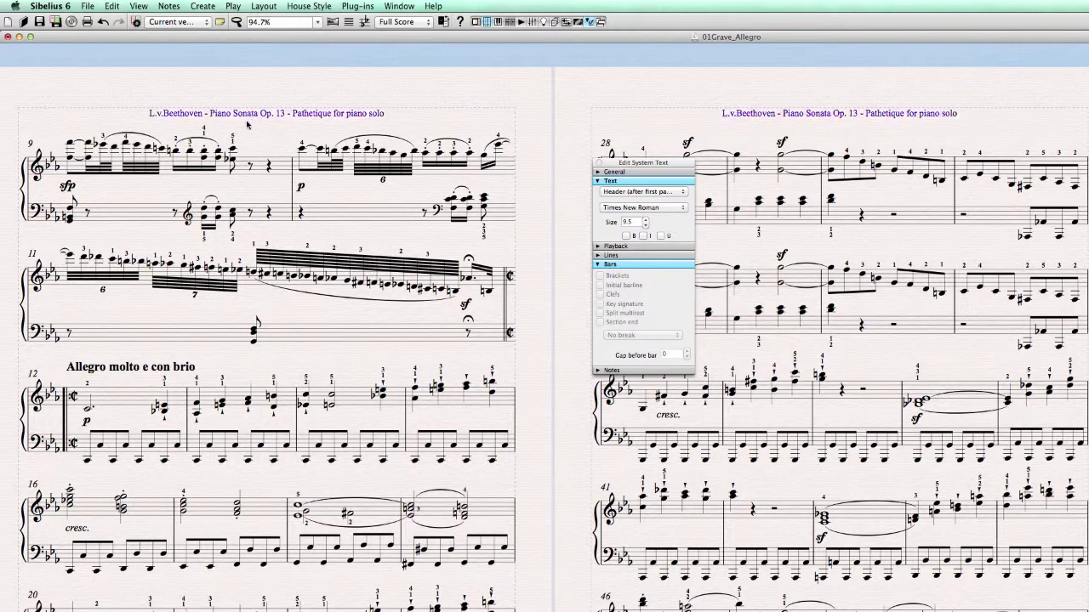
{"action": "left_click", "coordinate": [275, 169]}
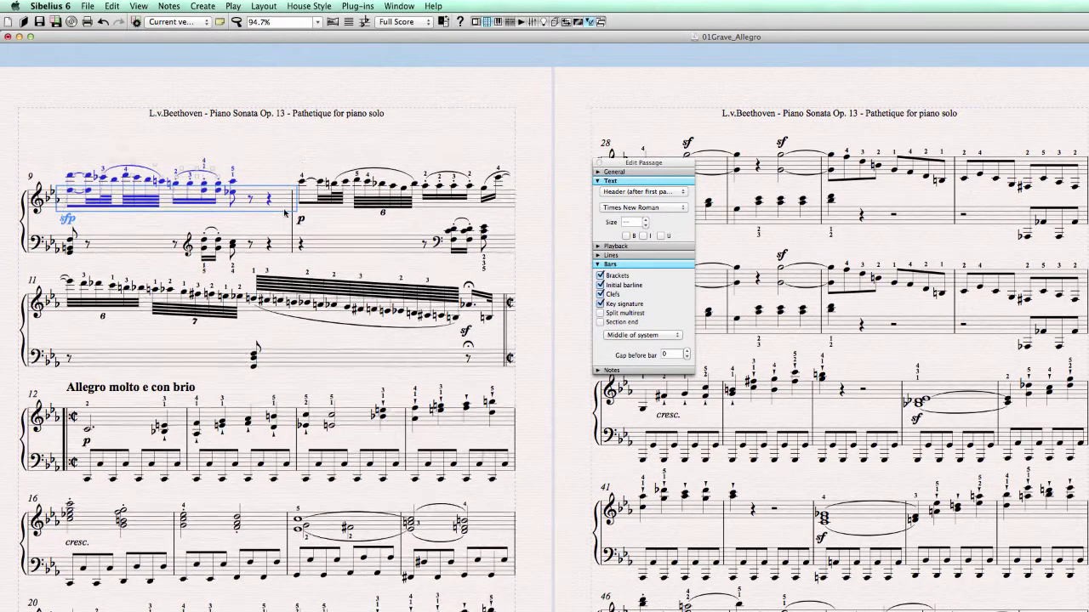
{"action": "key", "text": "Escape"}
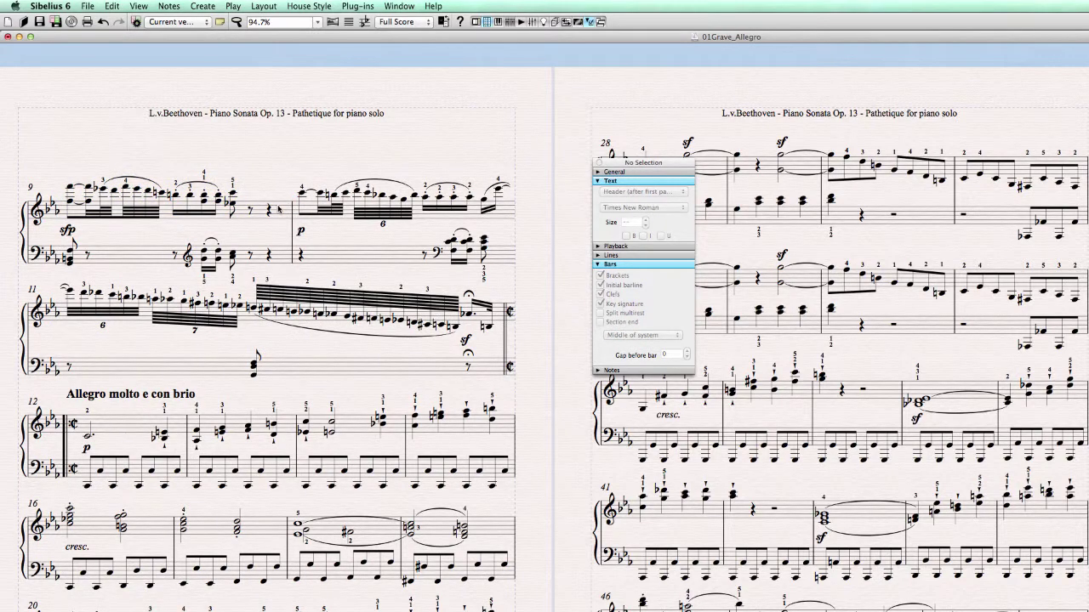
{"action": "left_click", "coordinate": [278, 208]}
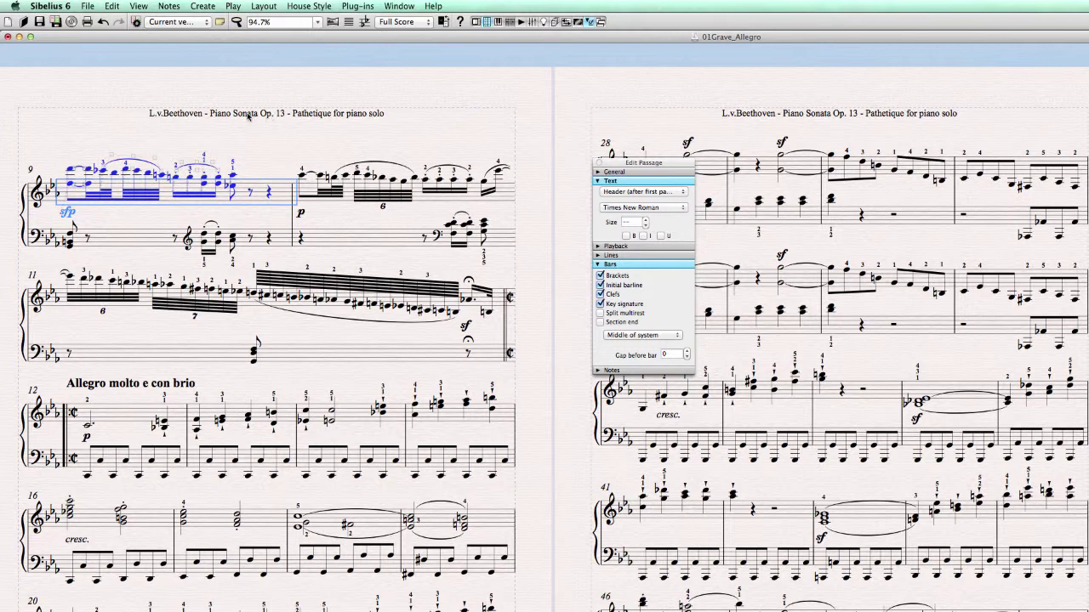
{"action": "left_click", "coordinate": [247, 115]}
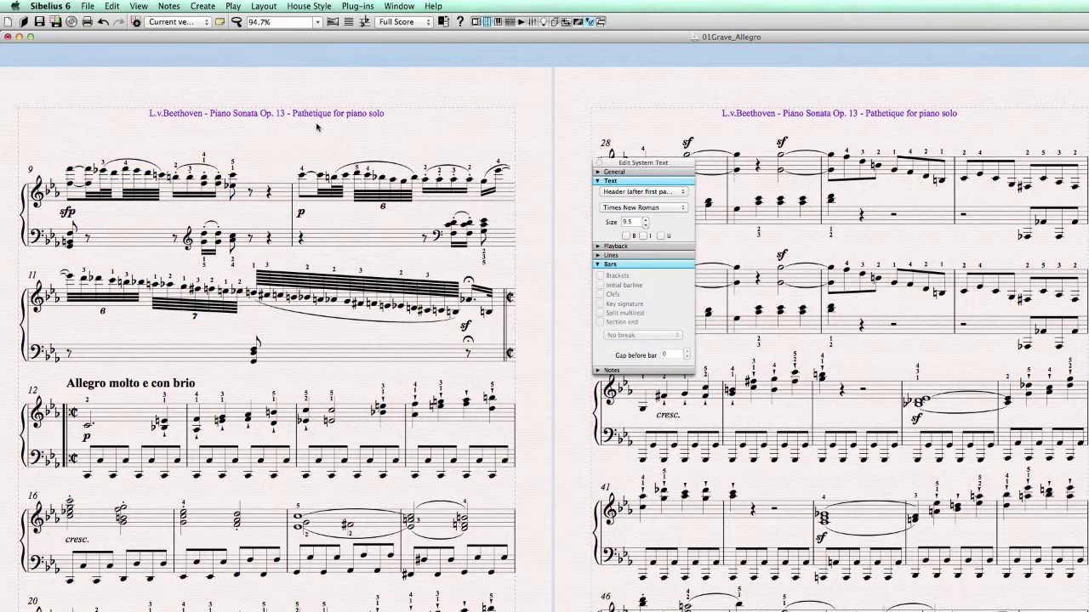
{"action": "left_click", "coordinate": [308, 6]}
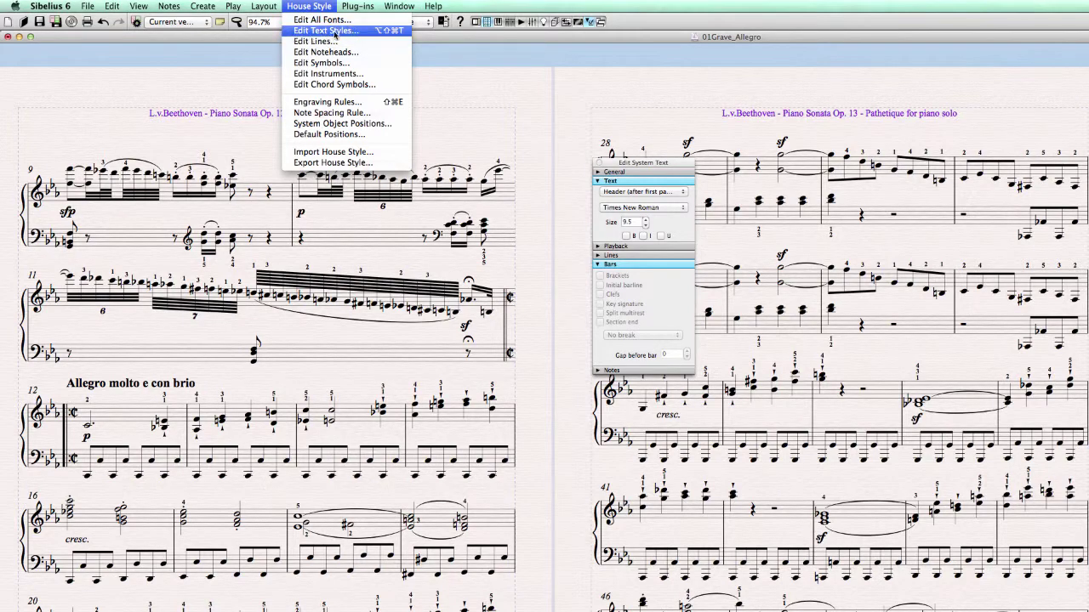
Set the Header (after first page) style to 0 mm from the top margin, then nudge the header down.
{"action": "left_click", "coordinate": [355, 33]}
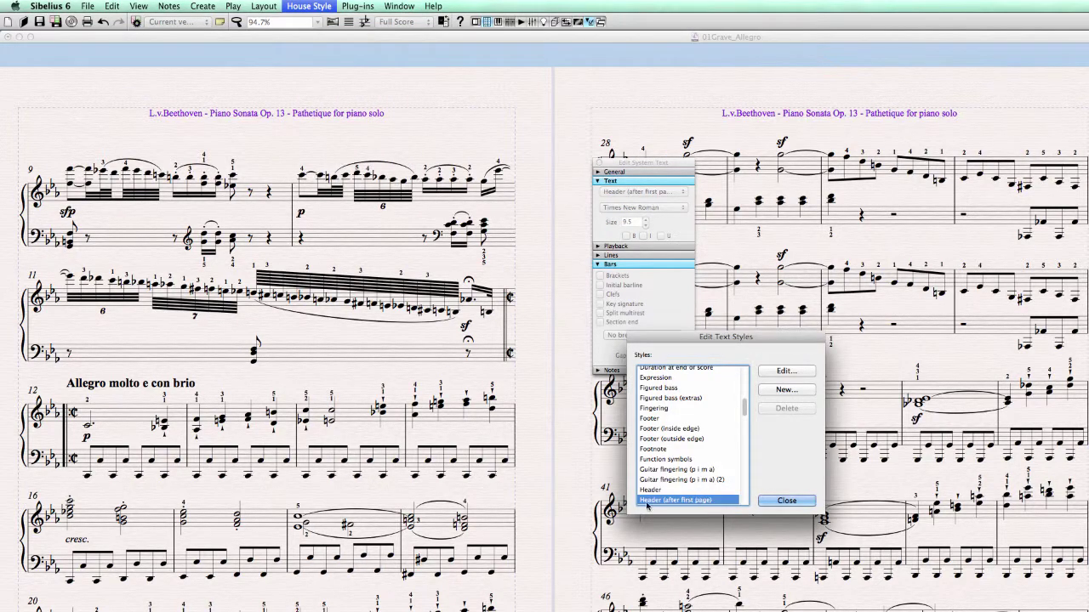
{"action": "left_click_drag", "start_coordinate": [699, 341], "coordinate": [250, 172]}
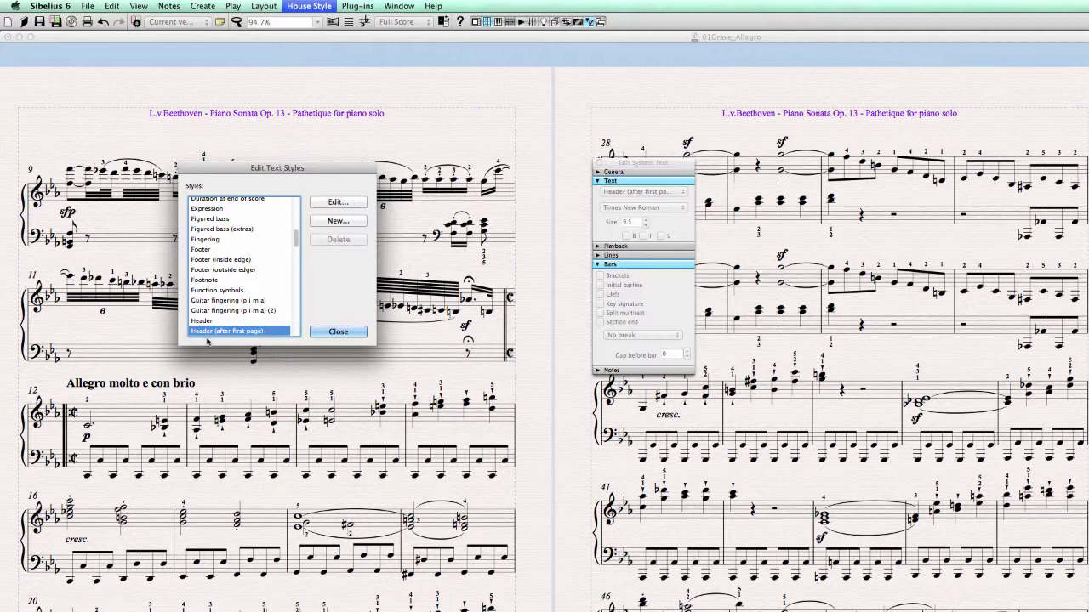
{"action": "left_click", "coordinate": [338, 204]}
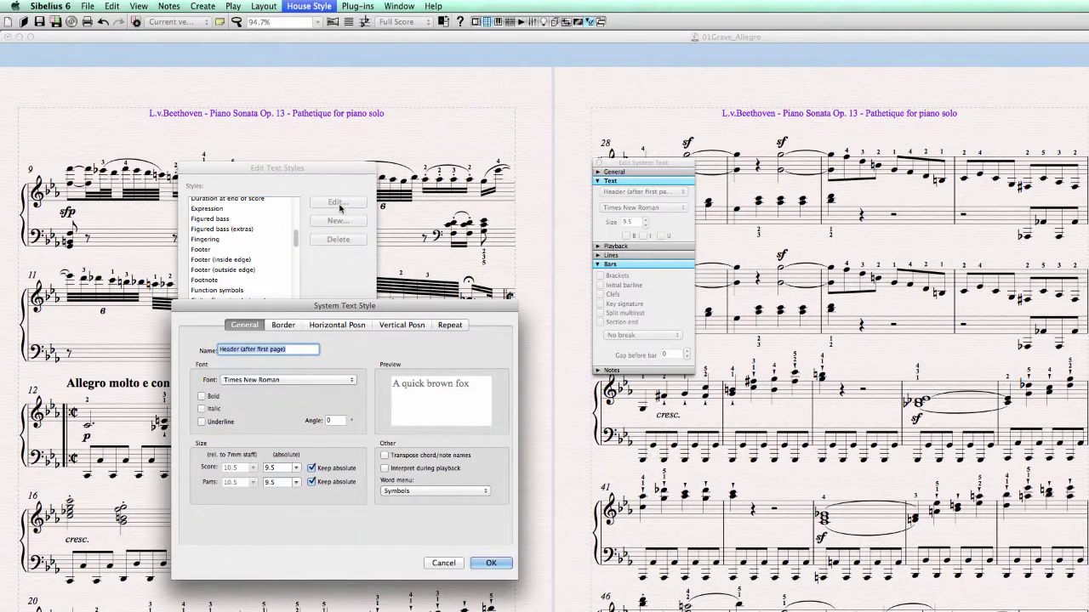
{"action": "left_click", "coordinate": [345, 326]}
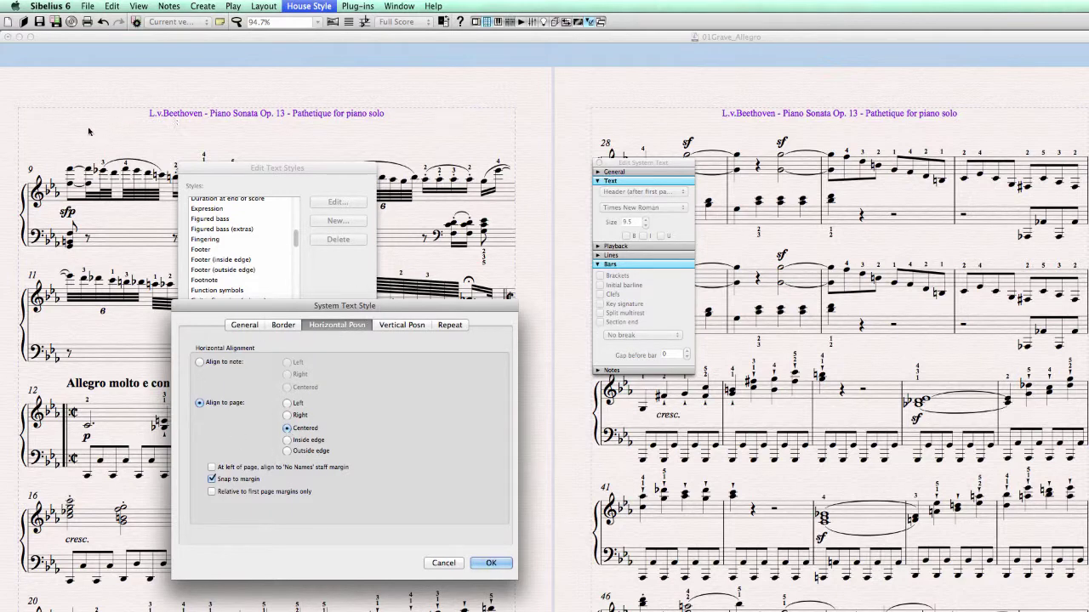
{"action": "left_click", "coordinate": [397, 326]}
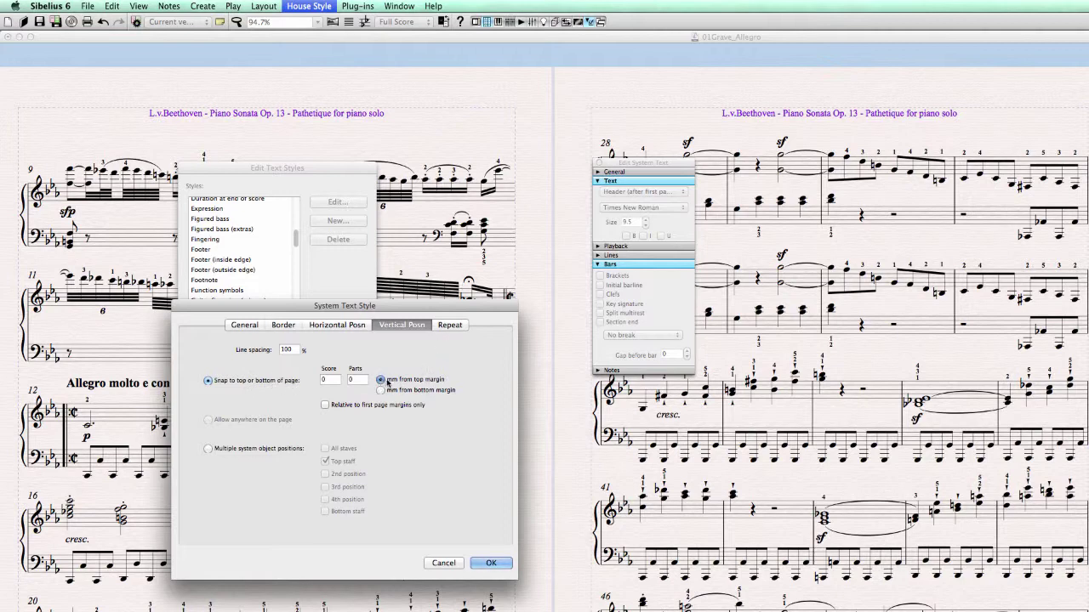
{"action": "left_click", "coordinate": [329, 380]}
{"action": "left_click", "coordinate": [491, 562]}
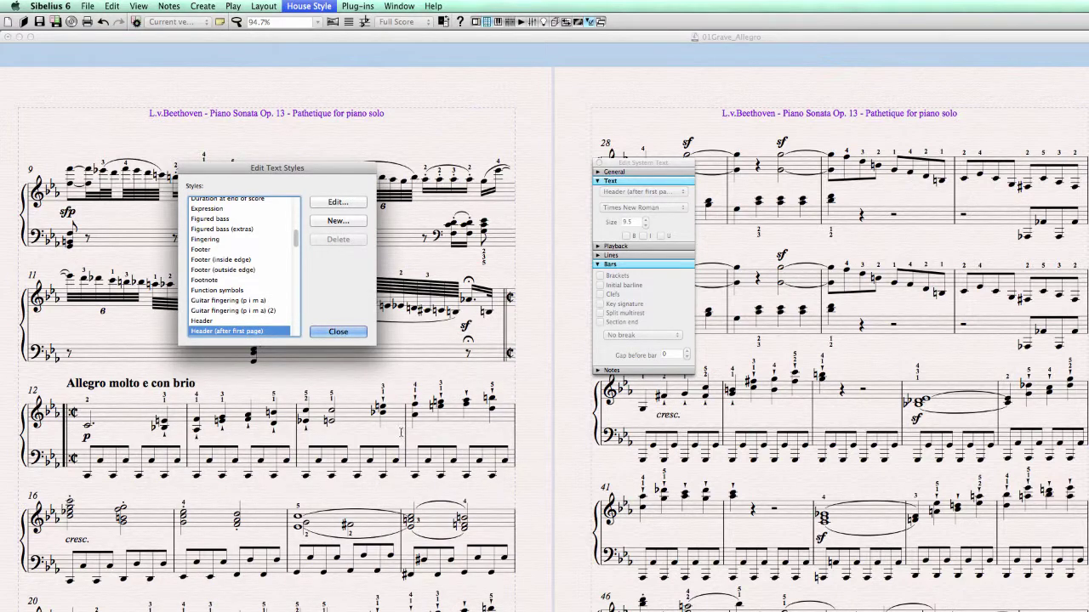
{"action": "left_click", "coordinate": [350, 332]}
{"action": "left_click_drag", "start_coordinate": [205, 114], "coordinate": [205, 126]}
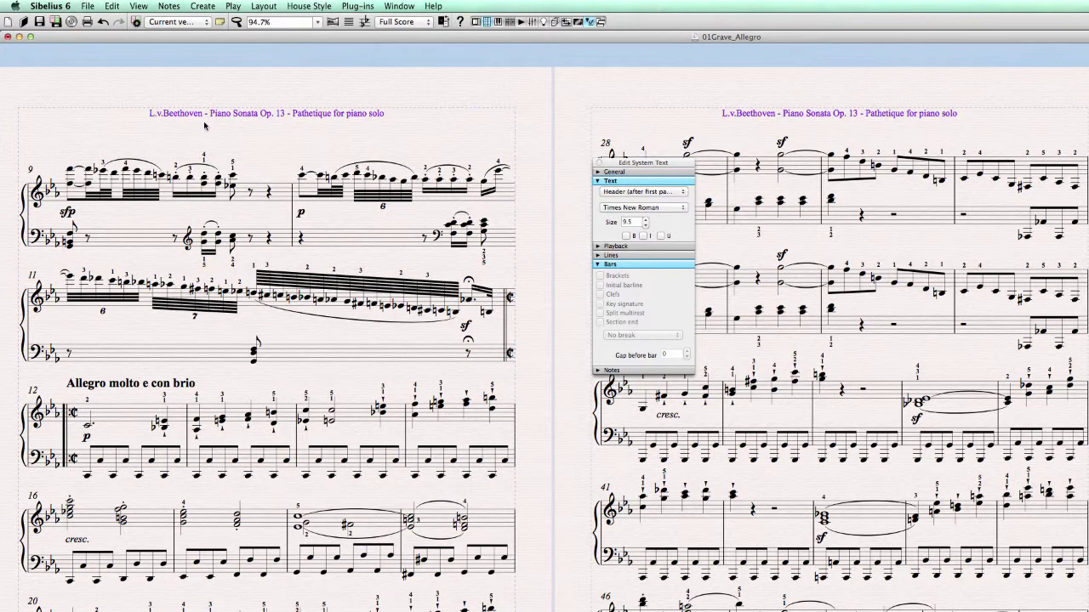
Return the page 2 header line to its default position with Layout > Reset Position.
{"action": "double_click", "coordinate": [259, 126]}
{"action": "key", "text": "Escape"}
{"action": "left_click", "coordinate": [263, 6]}
{"action": "left_click", "coordinate": [177, 150]}
{"action": "left_click", "coordinate": [198, 128]}
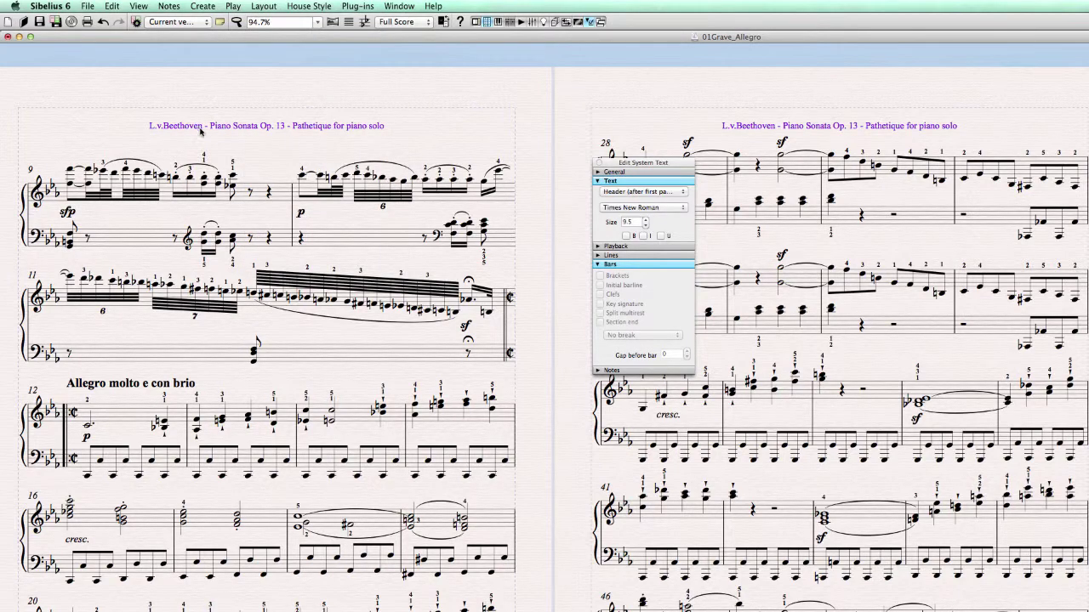
{"action": "left_click", "coordinate": [264, 6]}
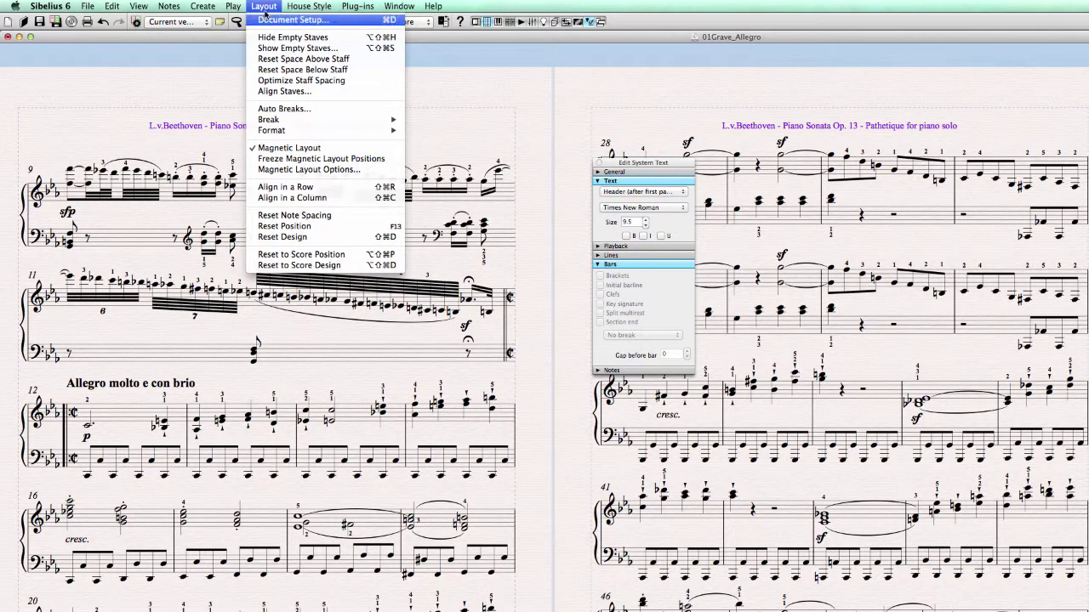
{"action": "left_click", "coordinate": [284, 227]}
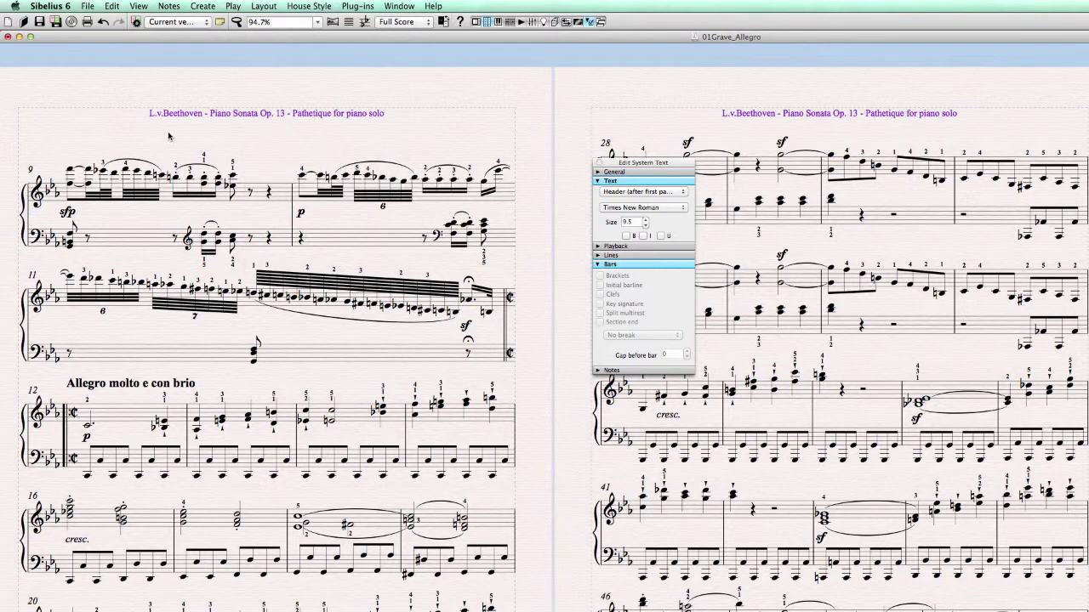
{"action": "left_click", "coordinate": [406, 138]}
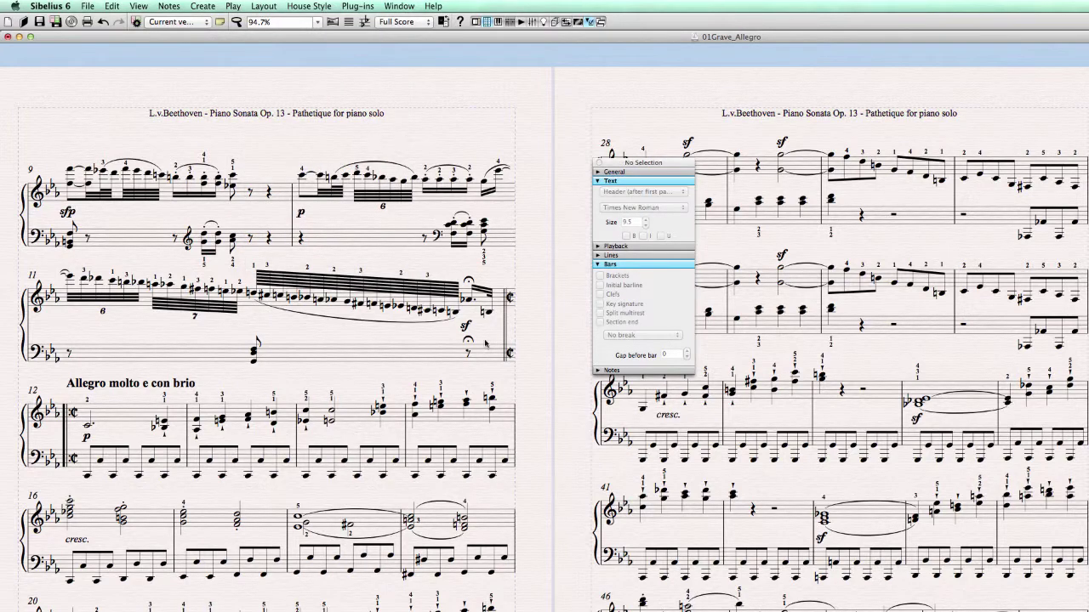
{"action": "scroll", "coordinate": [576, 250], "scroll_direction": "down", "scroll_amount": 5}
{"action": "scroll", "coordinate": [576, 203], "scroll_direction": "down", "scroll_amount": 2}
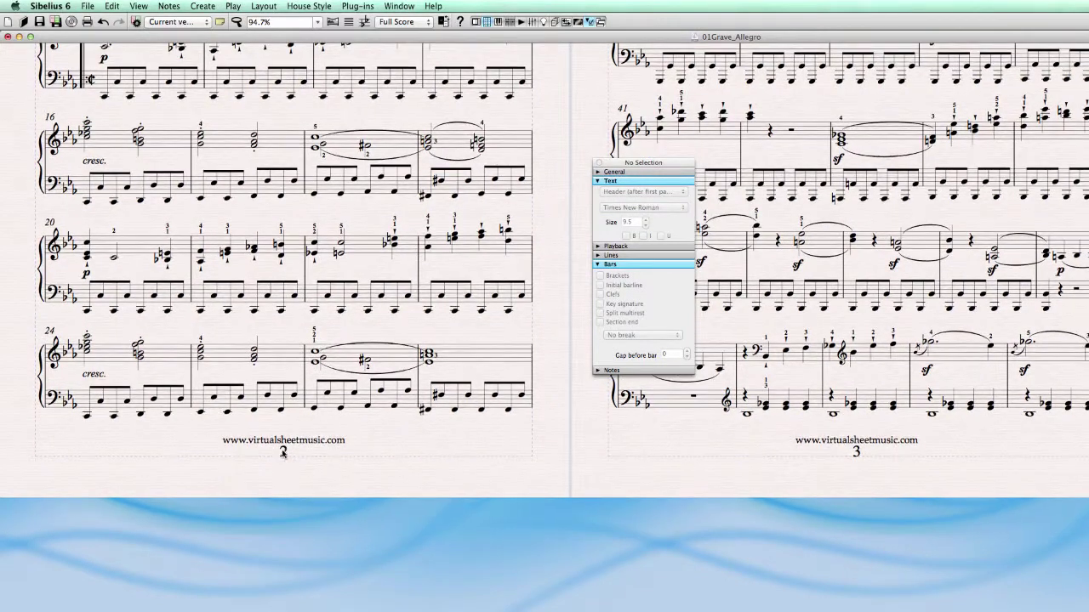
{"action": "left_click", "coordinate": [302, 442]}
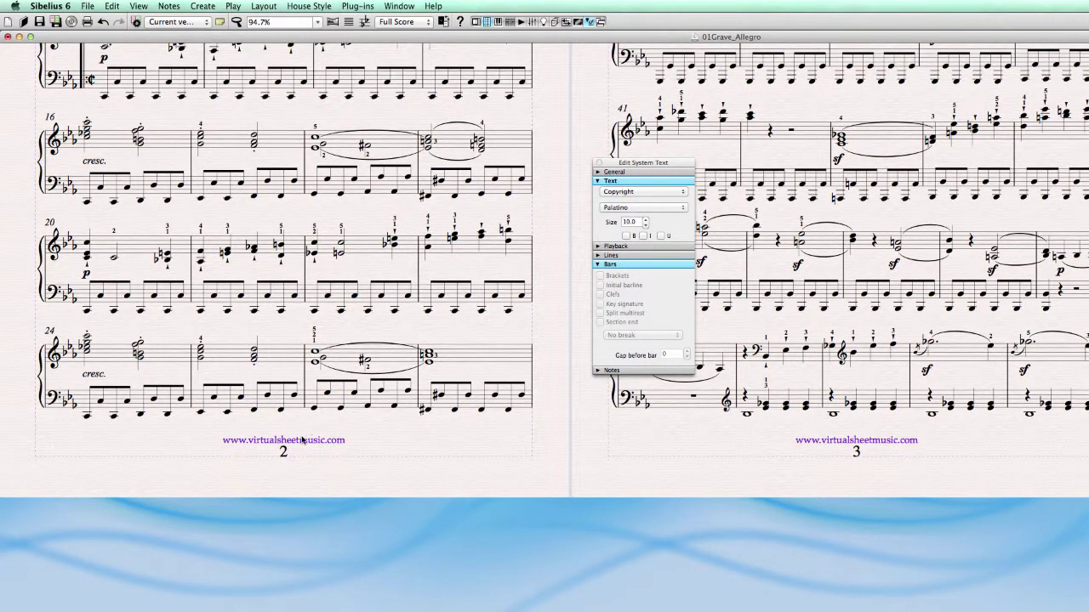
{"action": "key", "text": "Escape"}
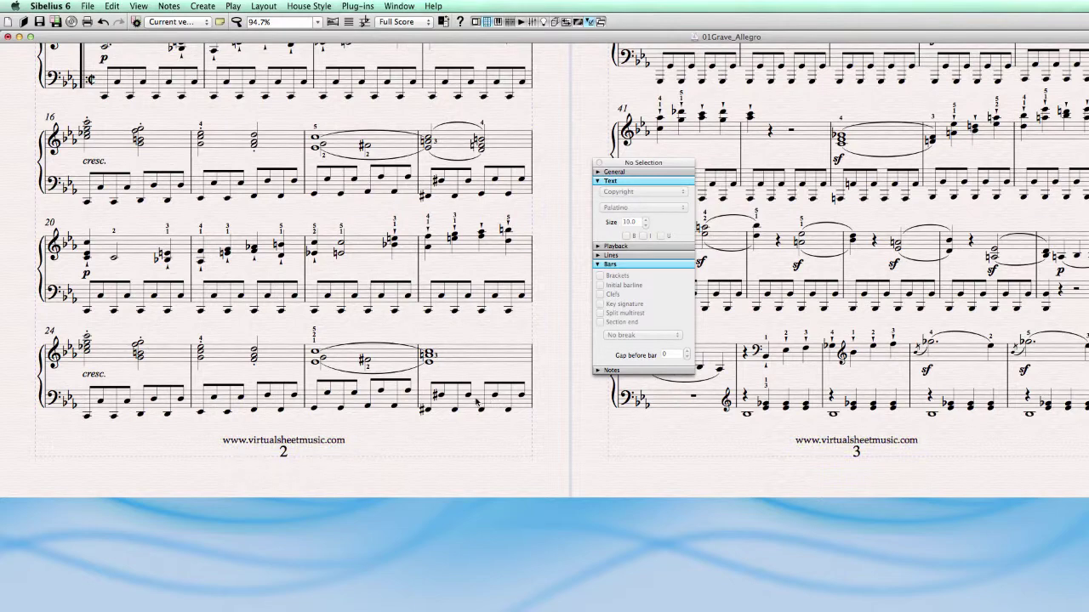
{"action": "left_click", "coordinate": [477, 401]}
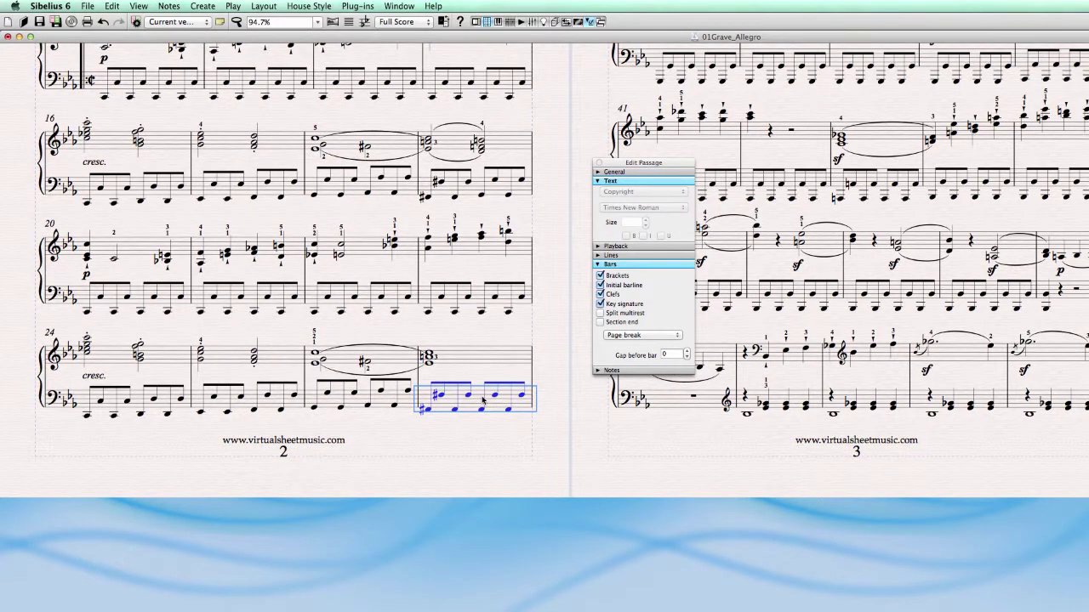
{"action": "left_click", "coordinate": [283, 440]}
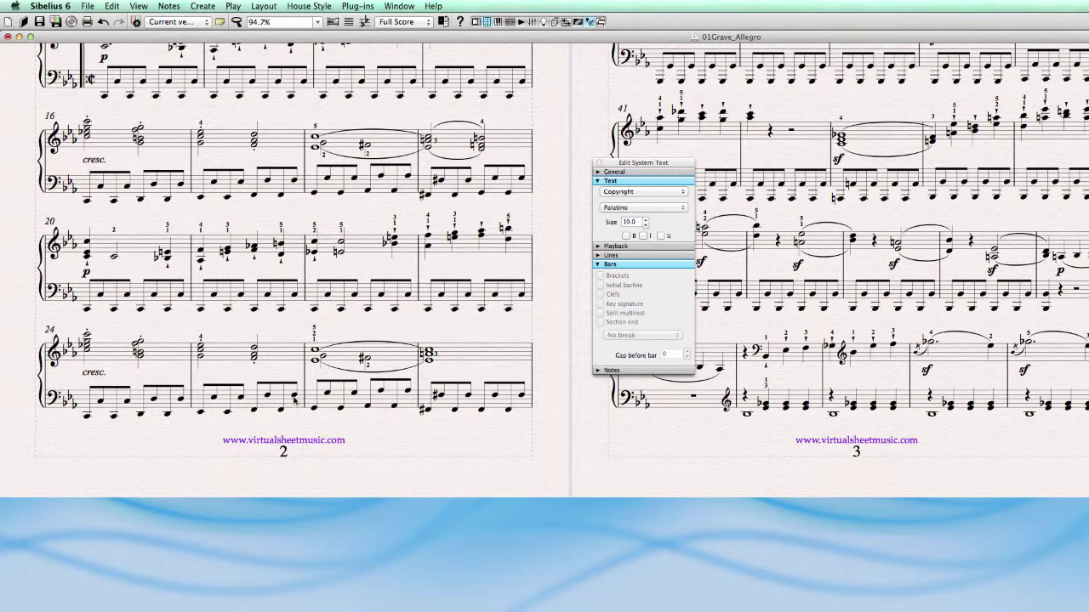
Apply the Copyright text style's centred position, 5 mm above the bottom margin, and close Edit Text Styles.
{"action": "left_click", "coordinate": [312, 5]}
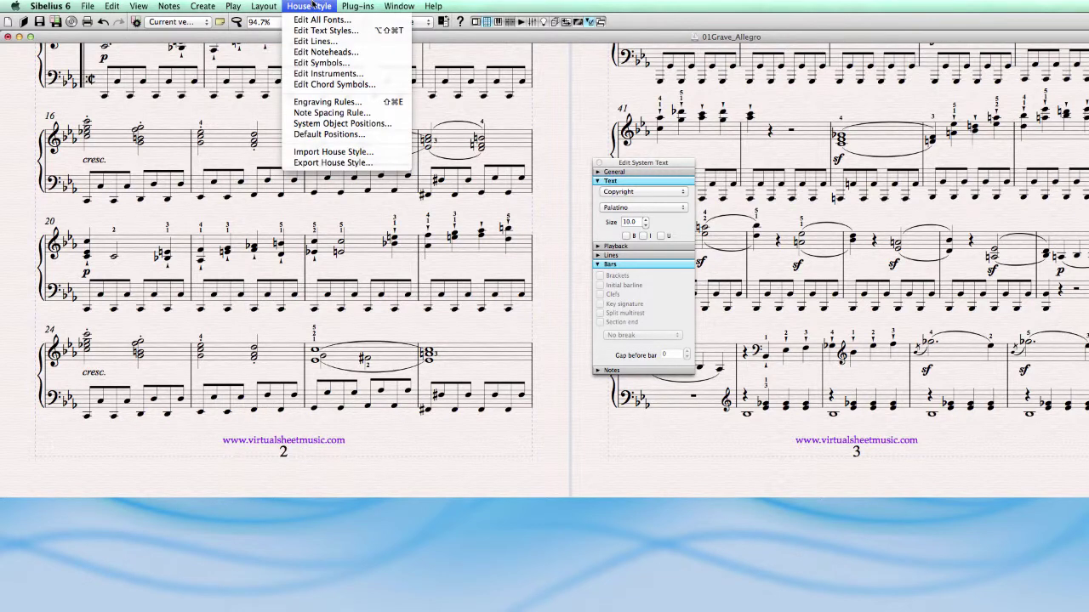
{"action": "left_click", "coordinate": [379, 32]}
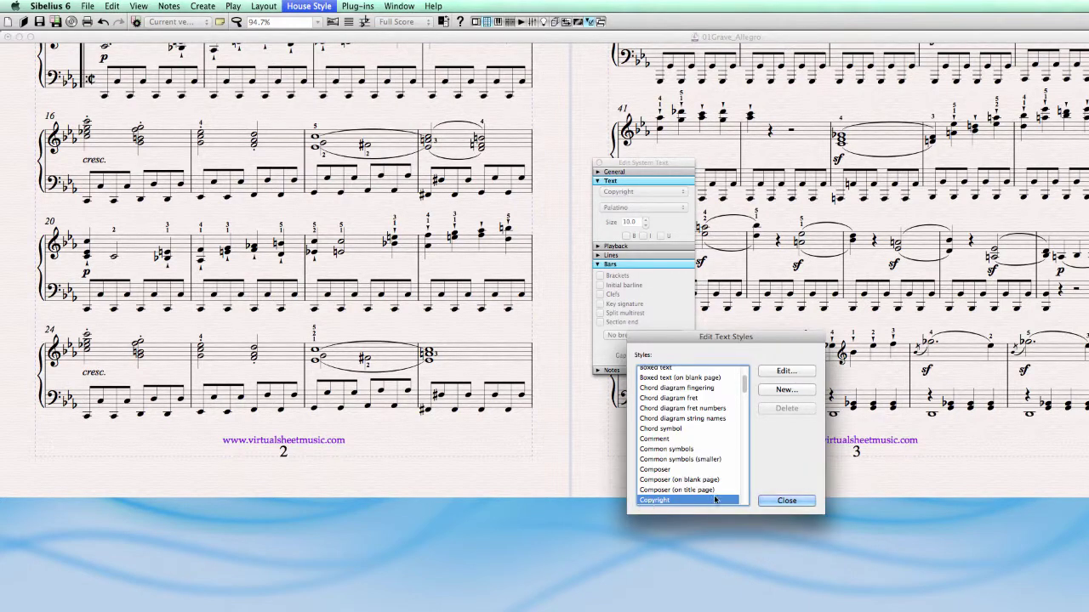
{"action": "left_click", "coordinate": [784, 370]}
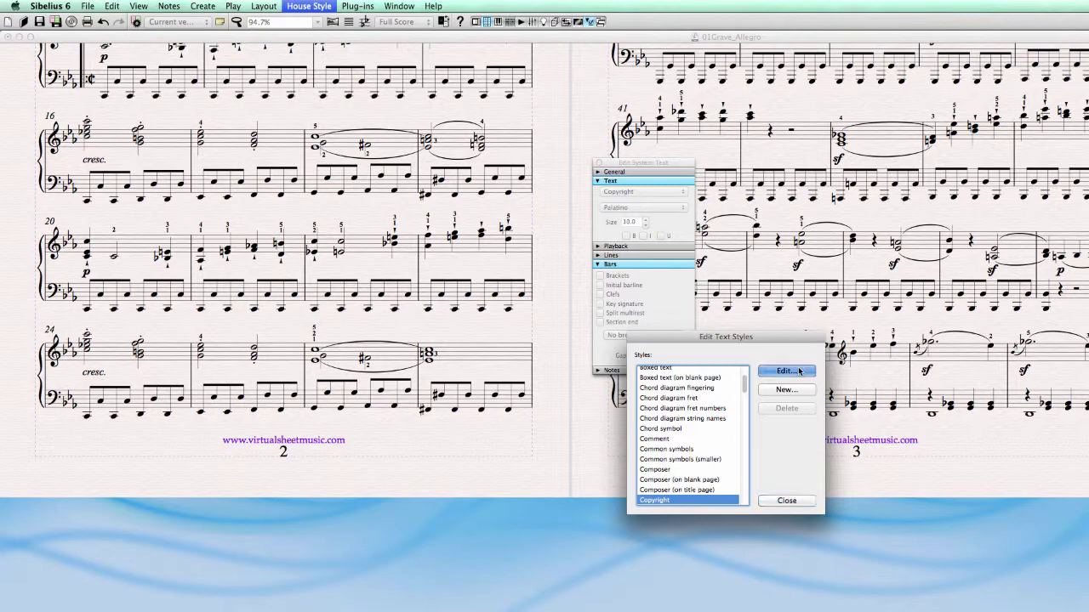
{"action": "left_click_drag", "start_coordinate": [408, 307], "coordinate": [361, 69]}
{"action": "left_click", "coordinate": [289, 88]}
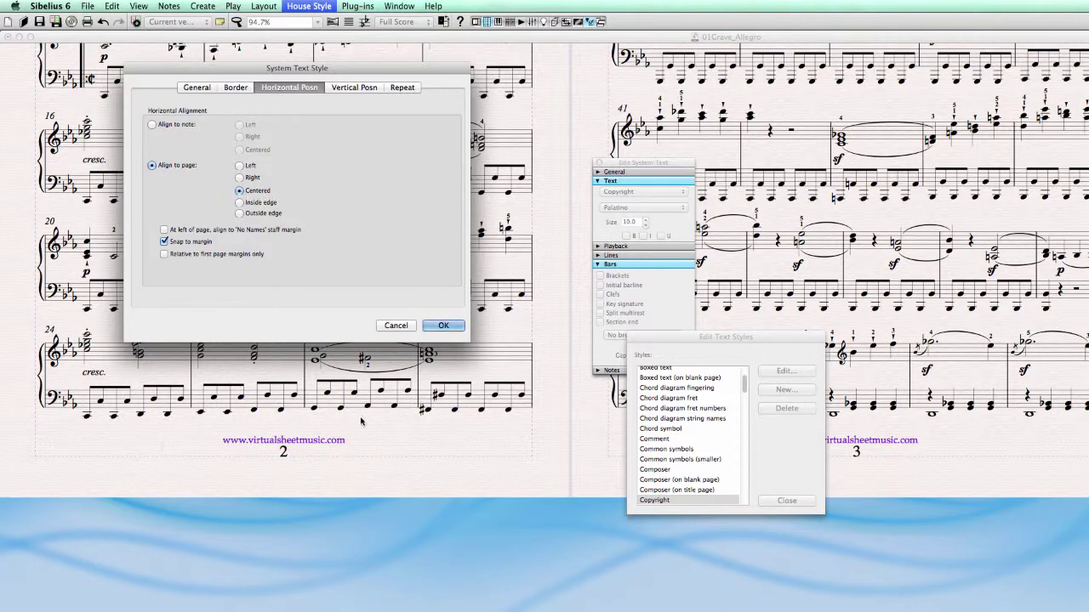
{"action": "left_click", "coordinate": [356, 87]}
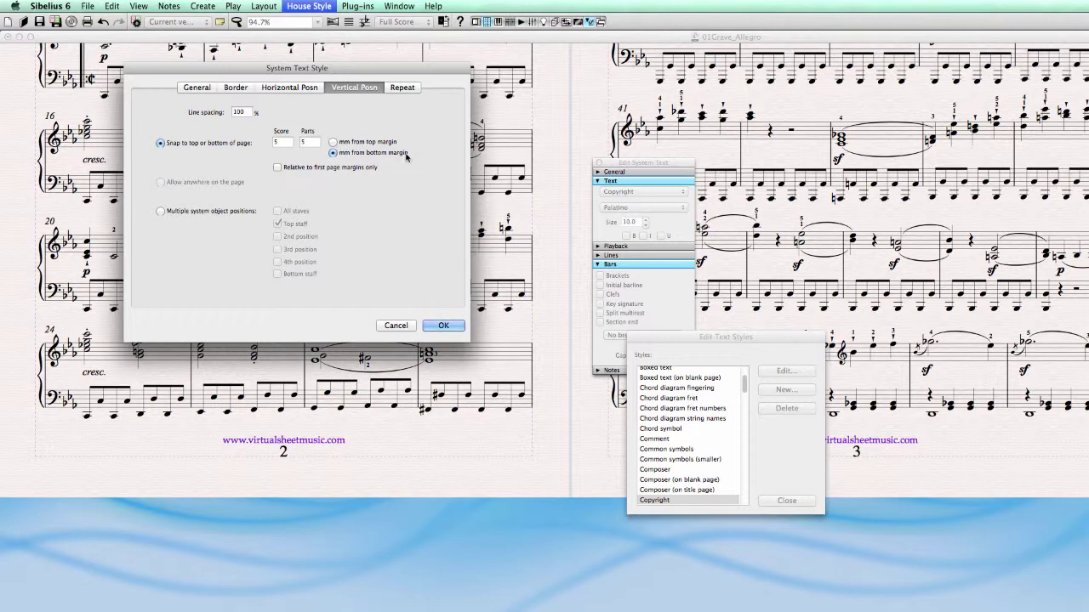
{"action": "double_click", "coordinate": [283, 142]}
{"action": "key", "text": "Return"}
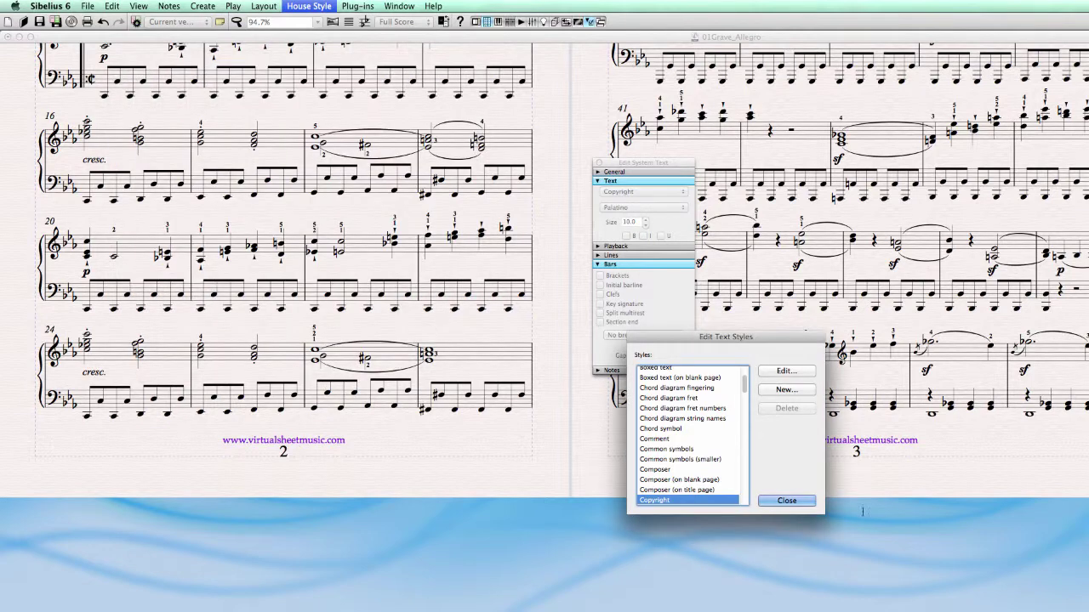
{"action": "key", "text": "Return"}
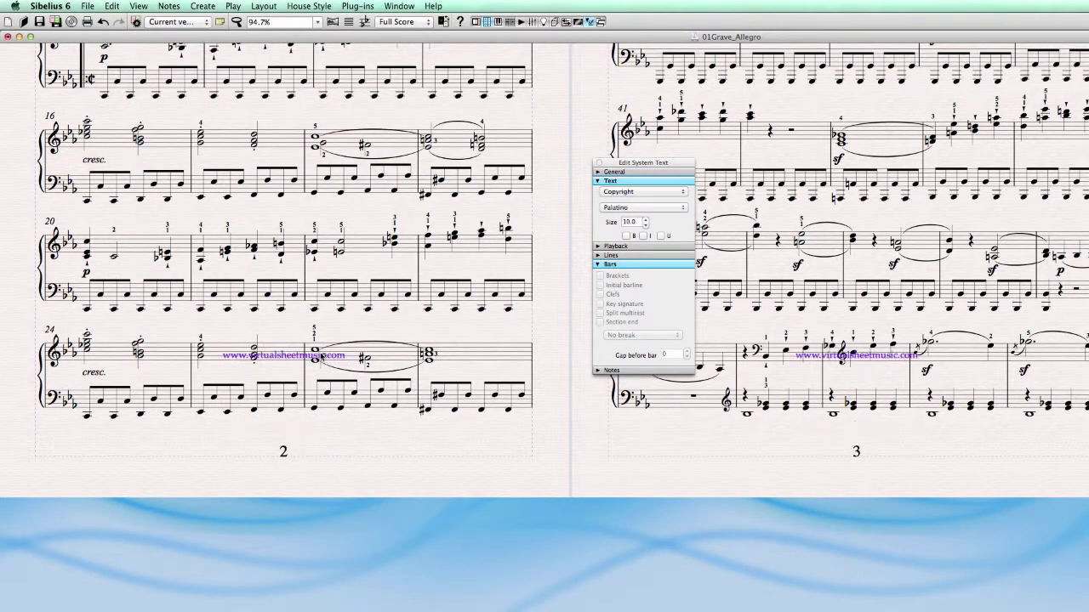
Reset the footer's position and change the Copyright style to 9 mm from the bottom margin.
{"action": "left_click", "coordinate": [264, 6]}
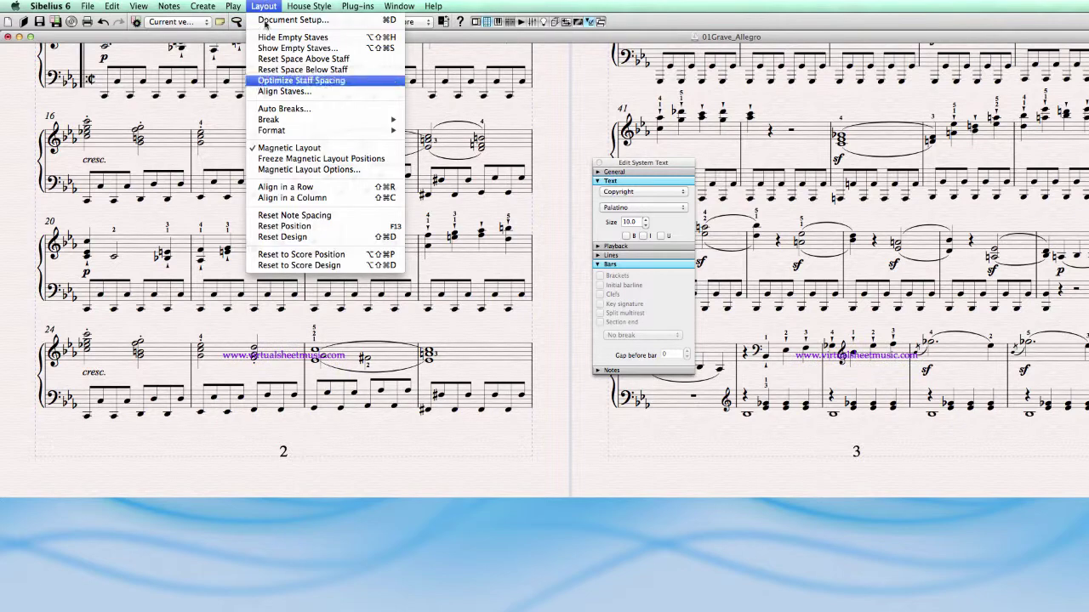
{"action": "left_click", "coordinate": [277, 226]}
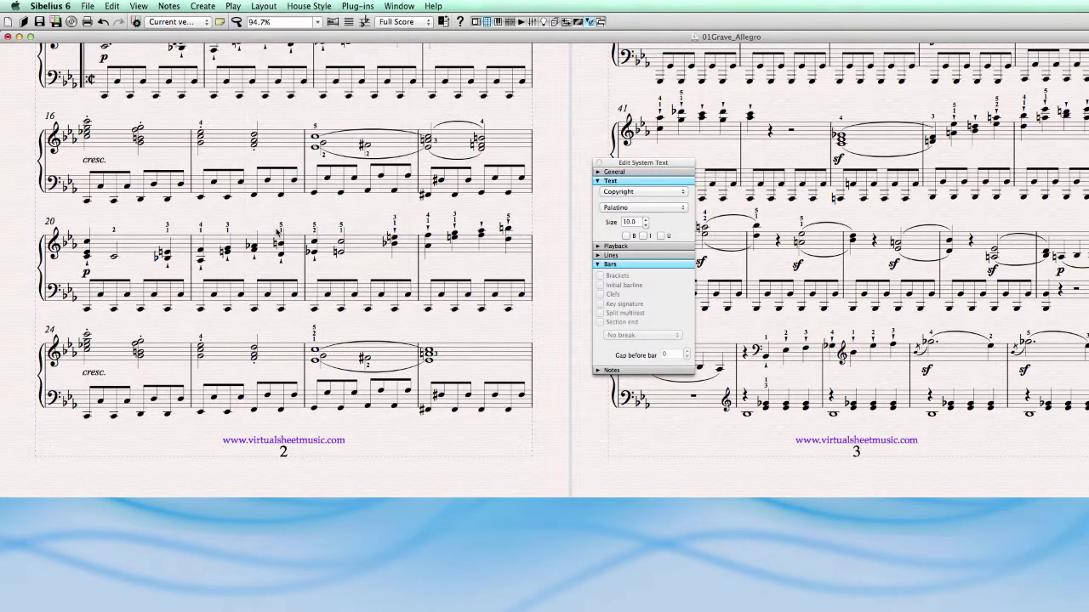
{"action": "left_click", "coordinate": [303, 6]}
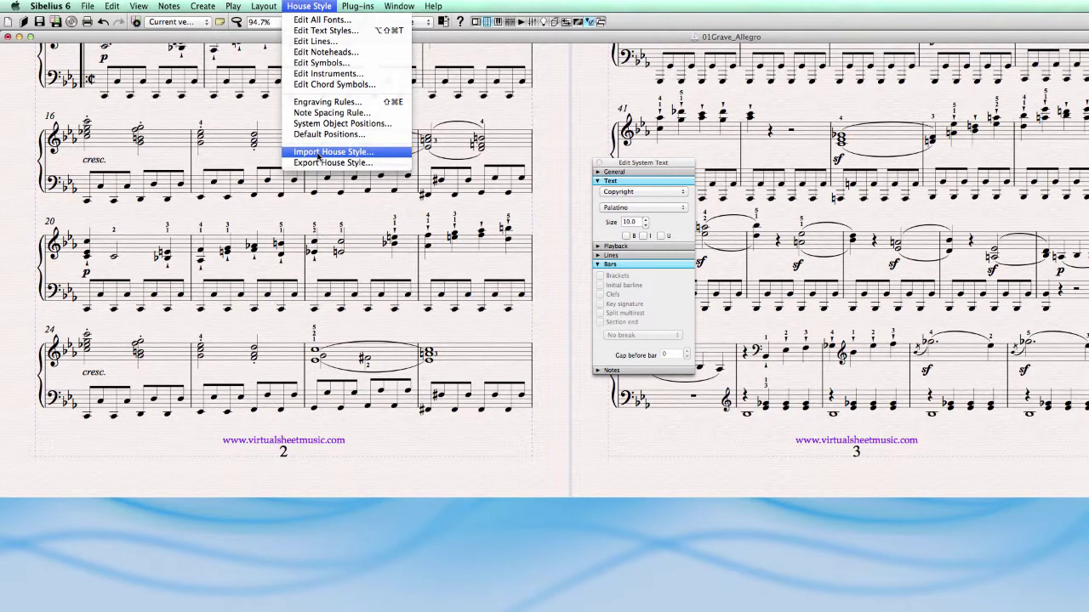
{"action": "left_click", "coordinate": [326, 30]}
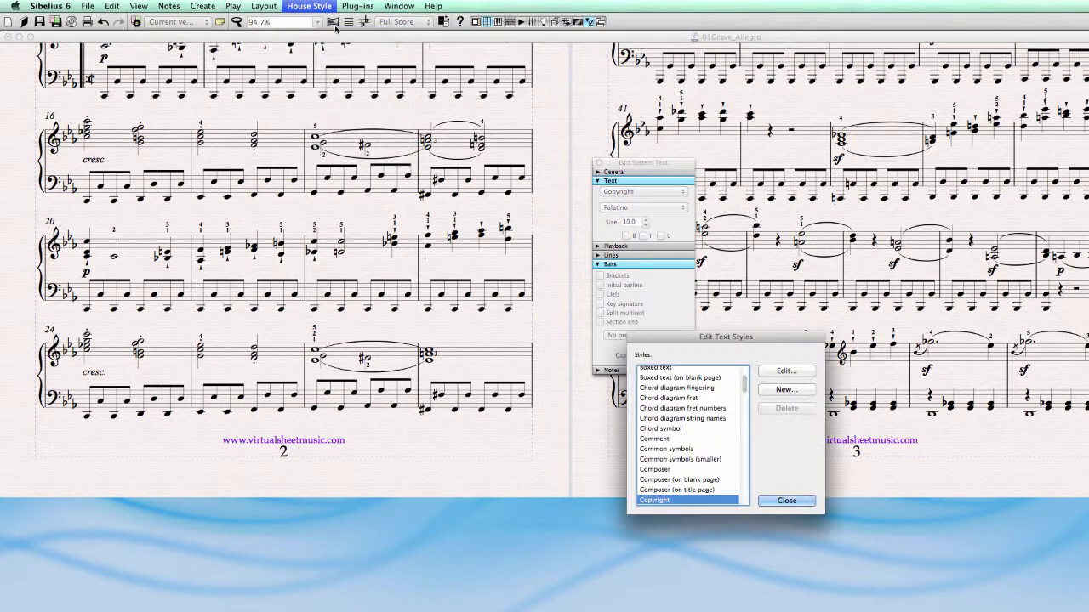
{"action": "left_click", "coordinate": [791, 371]}
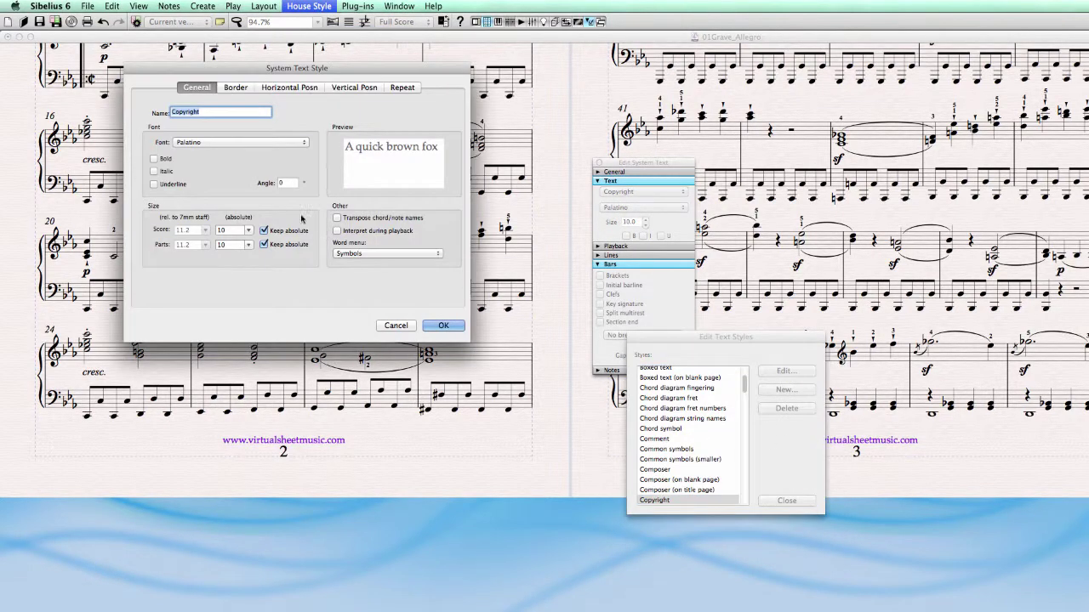
{"action": "left_click", "coordinate": [338, 88]}
{"action": "left_click", "coordinate": [281, 142]}
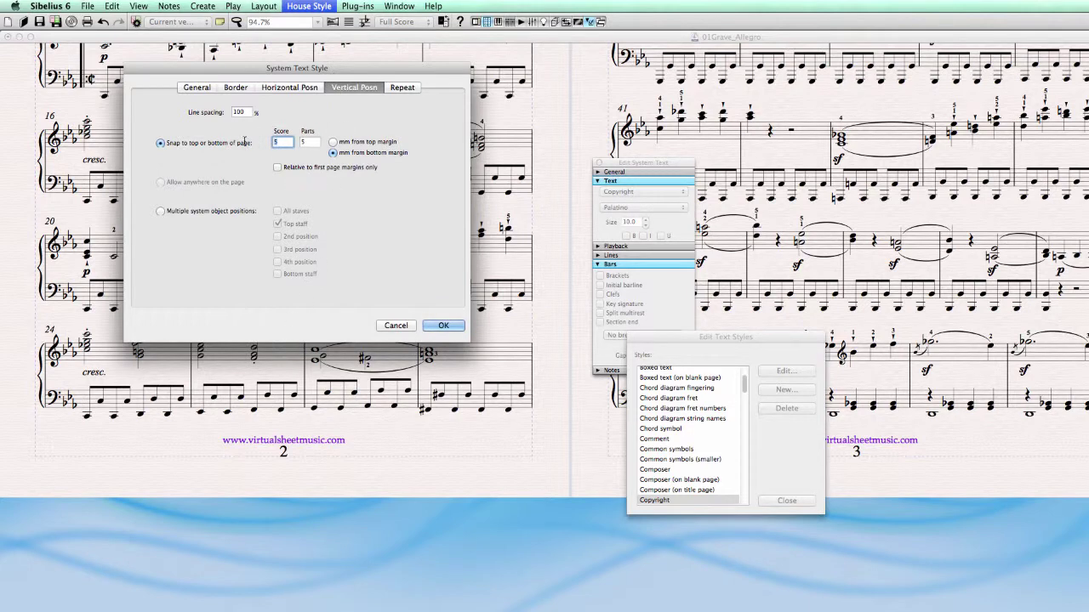
{"action": "type", "text": "9"}
{"action": "left_click", "coordinate": [436, 326]}
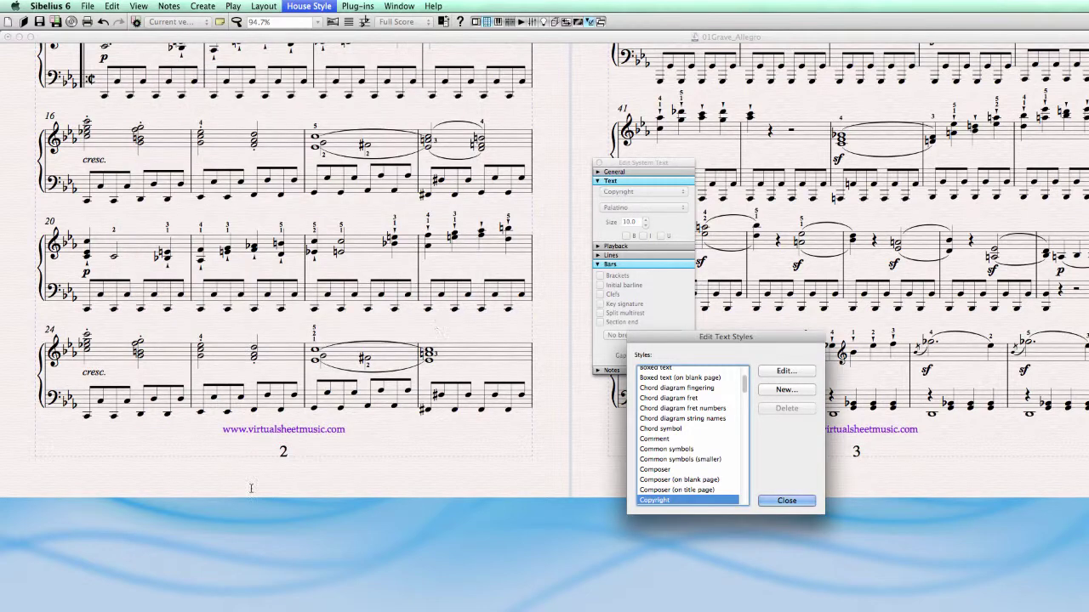
Verify the Copyright style's 9 mm bottom-margin distance, confirm, and close the text styles window.
{"action": "left_click", "coordinate": [792, 372]}
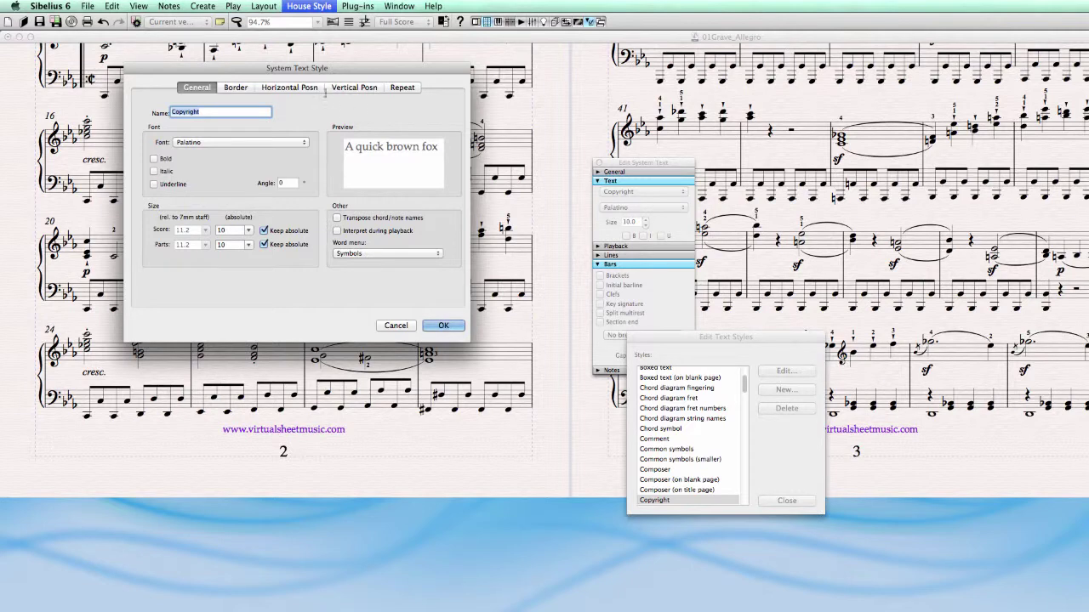
{"action": "left_click", "coordinate": [354, 87]}
{"action": "left_click", "coordinate": [282, 142]}
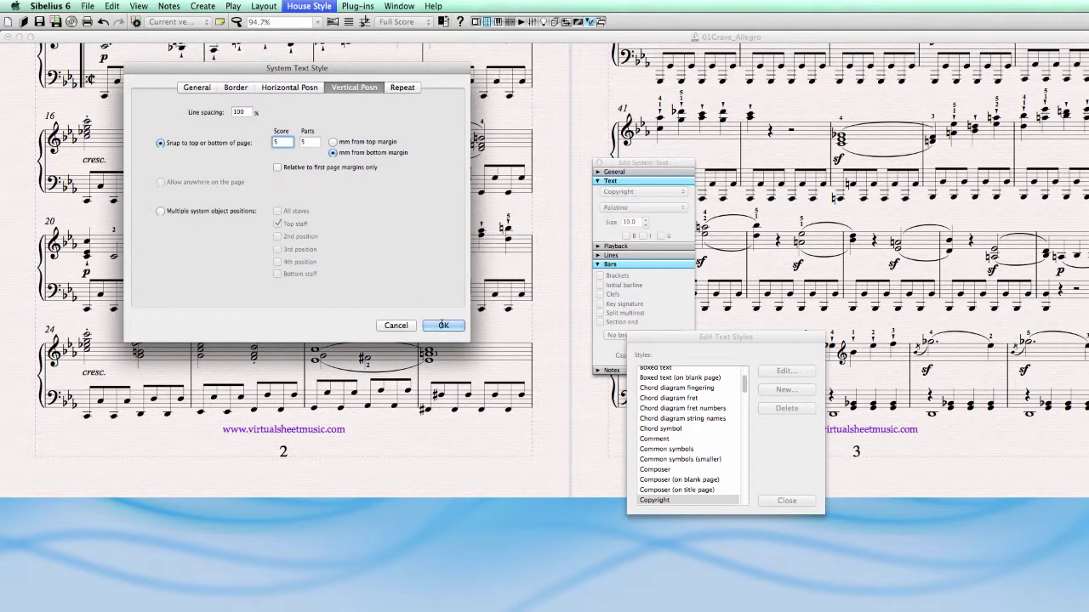
{"action": "left_click", "coordinate": [442, 324]}
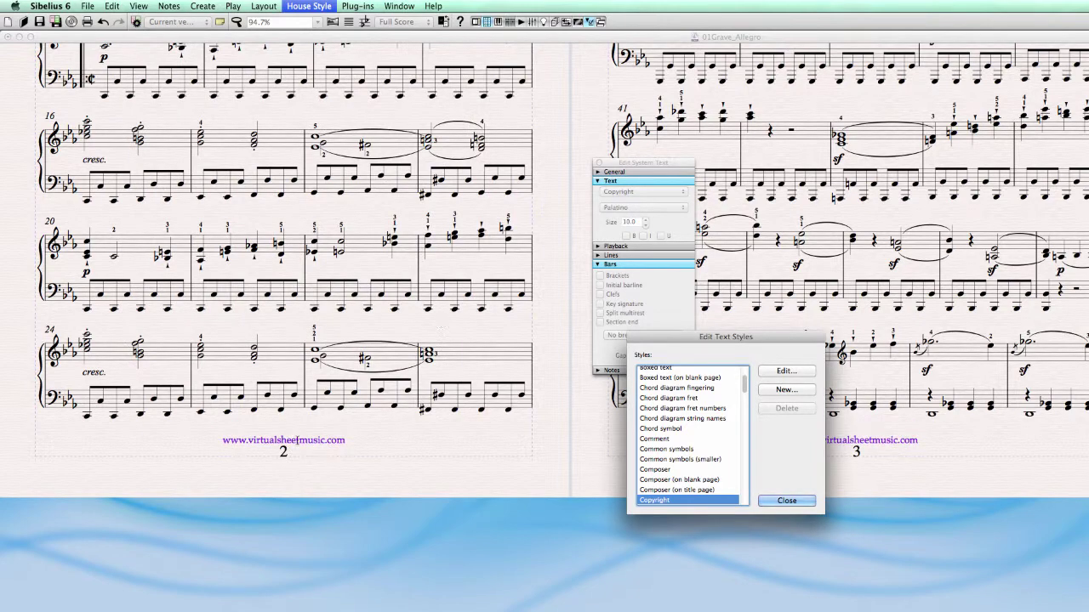
{"action": "left_click", "coordinate": [262, 7]}
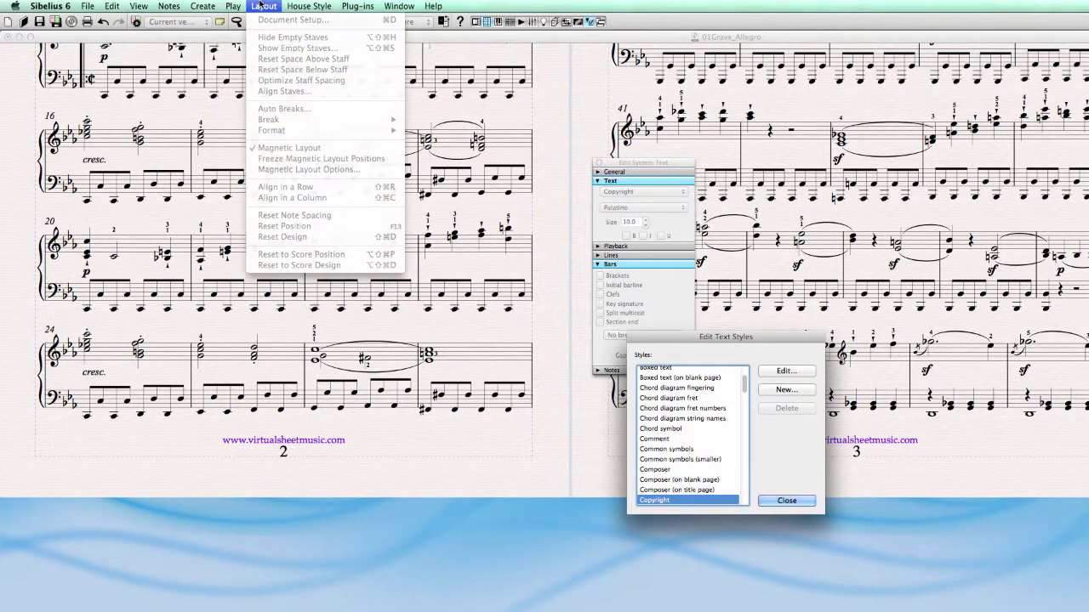
{"action": "left_click", "coordinate": [781, 504]}
{"action": "left_click", "coordinate": [785, 501]}
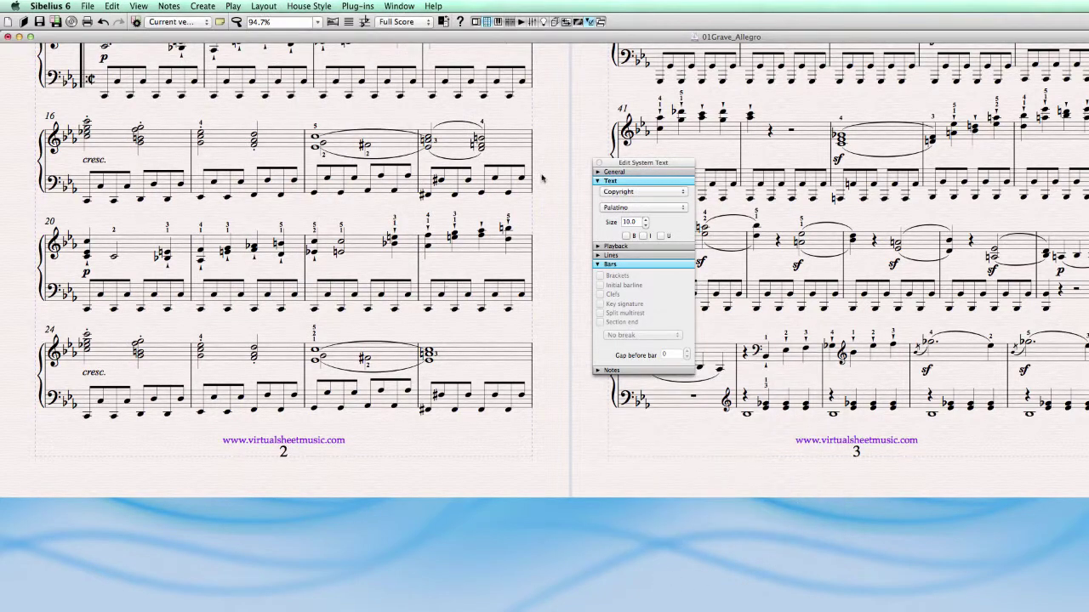
Return to page 1 and check the composer line, the Piano Sonata Op. 13 title and the page 2 header.
{"action": "scroll", "coordinate": [523, 213], "scroll_direction": "up", "scroll_amount": 10}
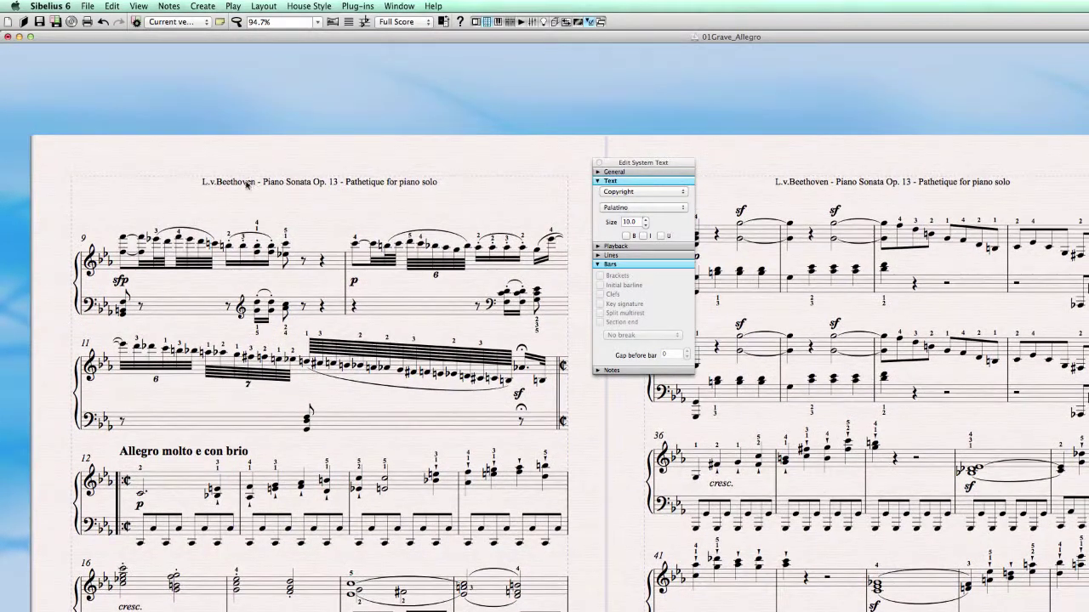
{"action": "scroll", "coordinate": [289, 216], "scroll_direction": "left", "scroll_amount": 10}
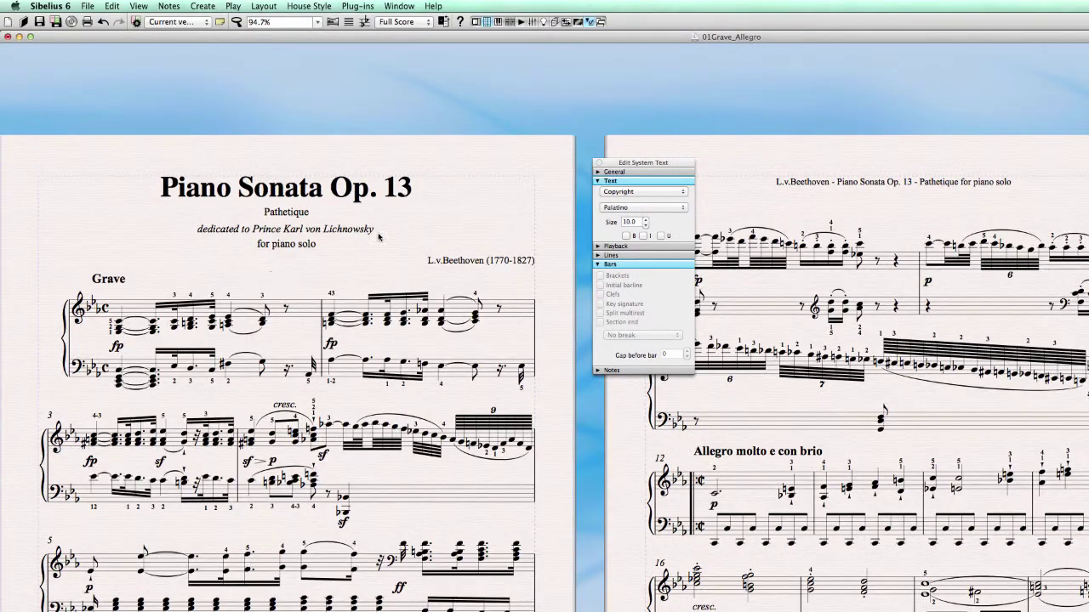
{"action": "left_click", "coordinate": [459, 266]}
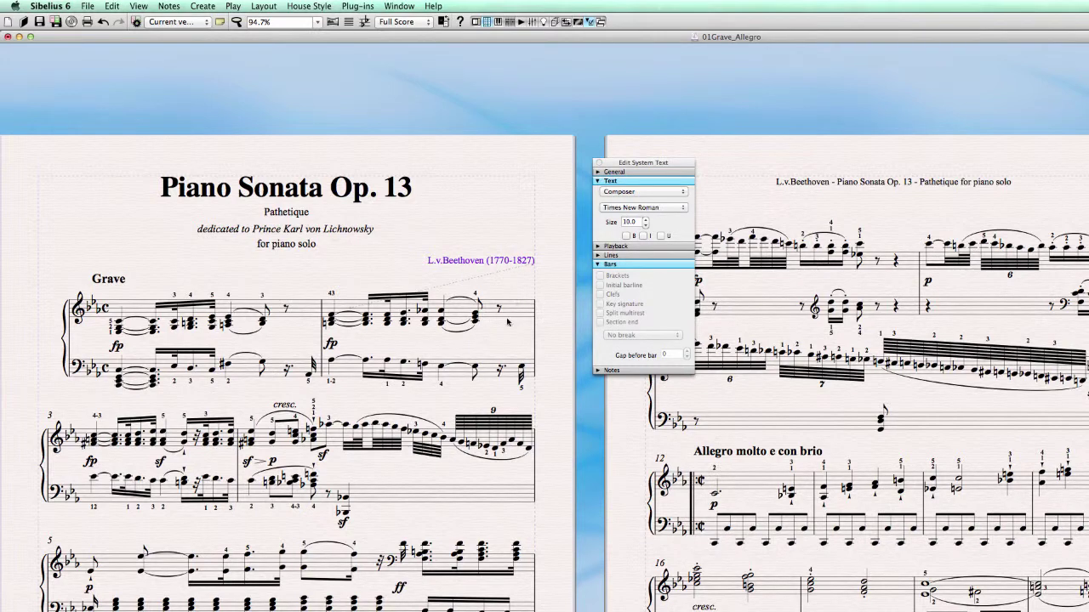
{"action": "left_click", "coordinate": [403, 191]}
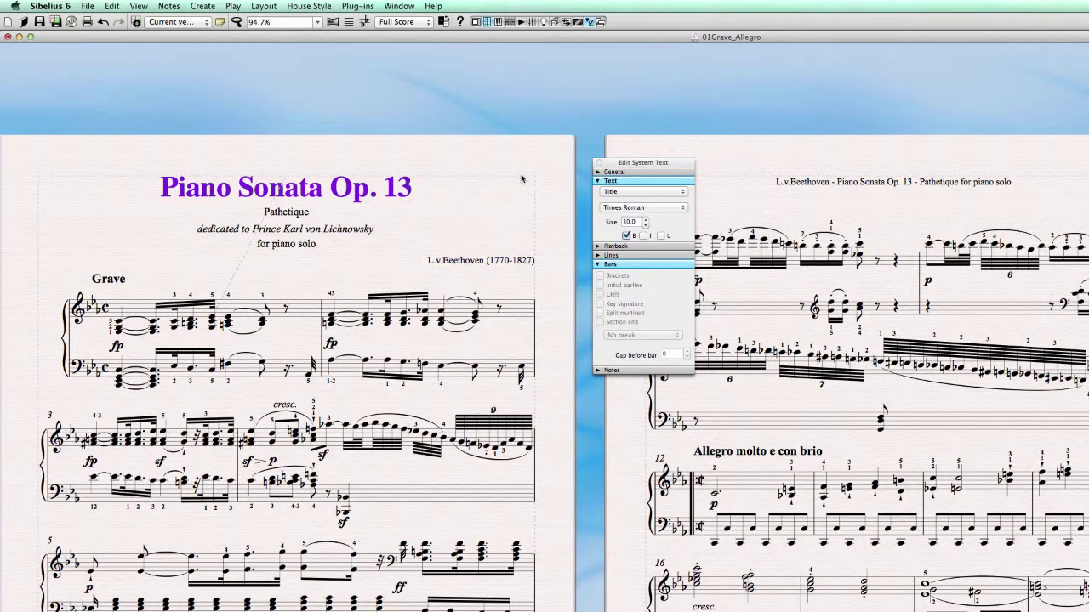
{"action": "left_click", "coordinate": [151, 207]}
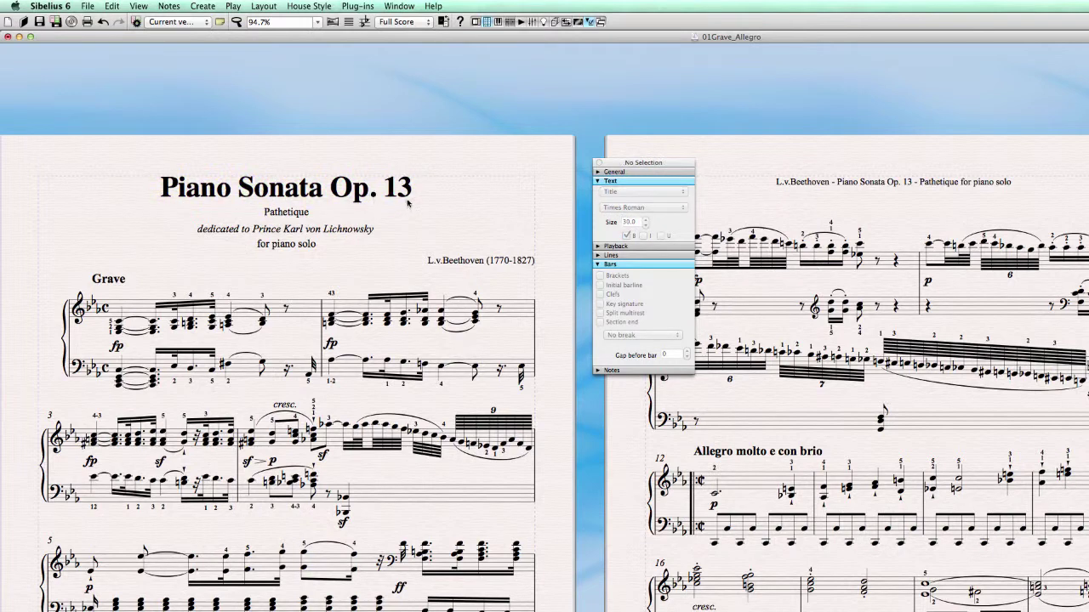
{"action": "left_click", "coordinate": [406, 197]}
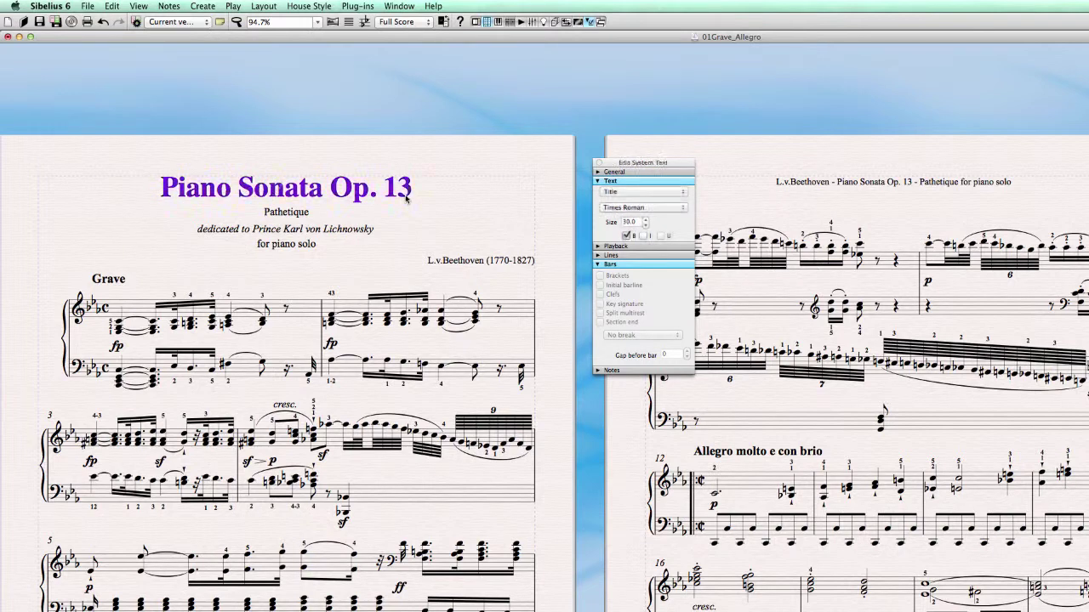
{"action": "left_click", "coordinate": [791, 185]}
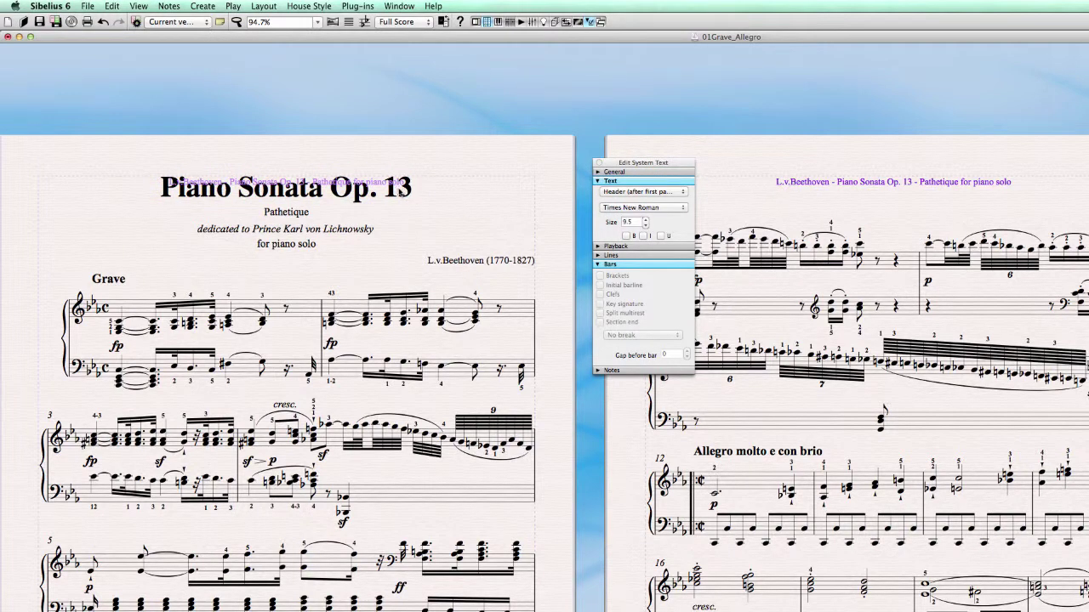
{"action": "left_click", "coordinate": [401, 192]}
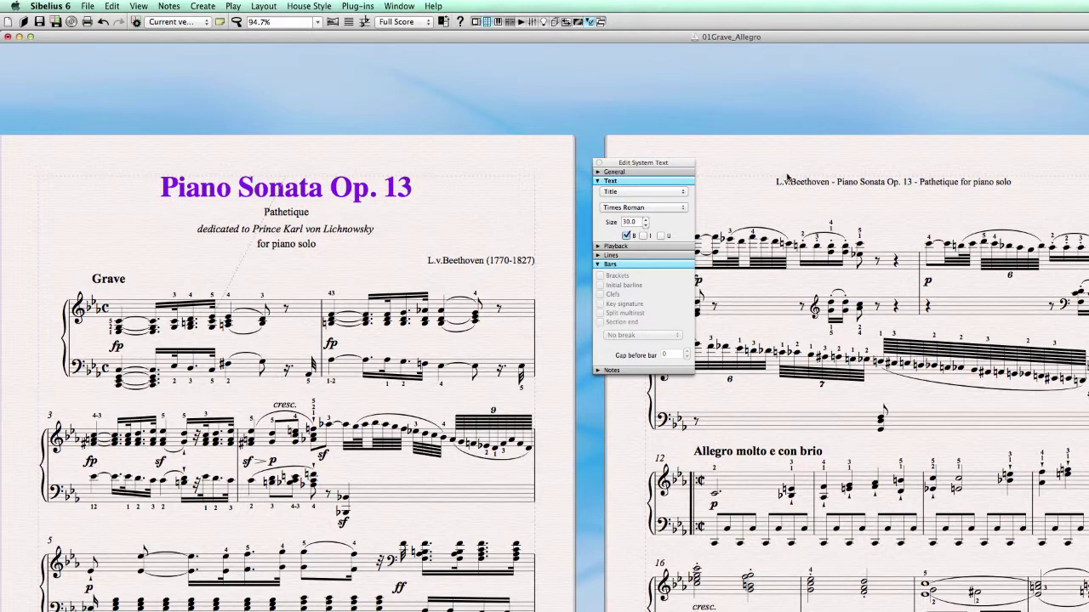
Select the website footer, edit the Copyright style's horizontal and vertical positions, and close the dialogs.
{"action": "scroll", "coordinate": [577, 556], "scroll_direction": "down", "scroll_amount": 10}
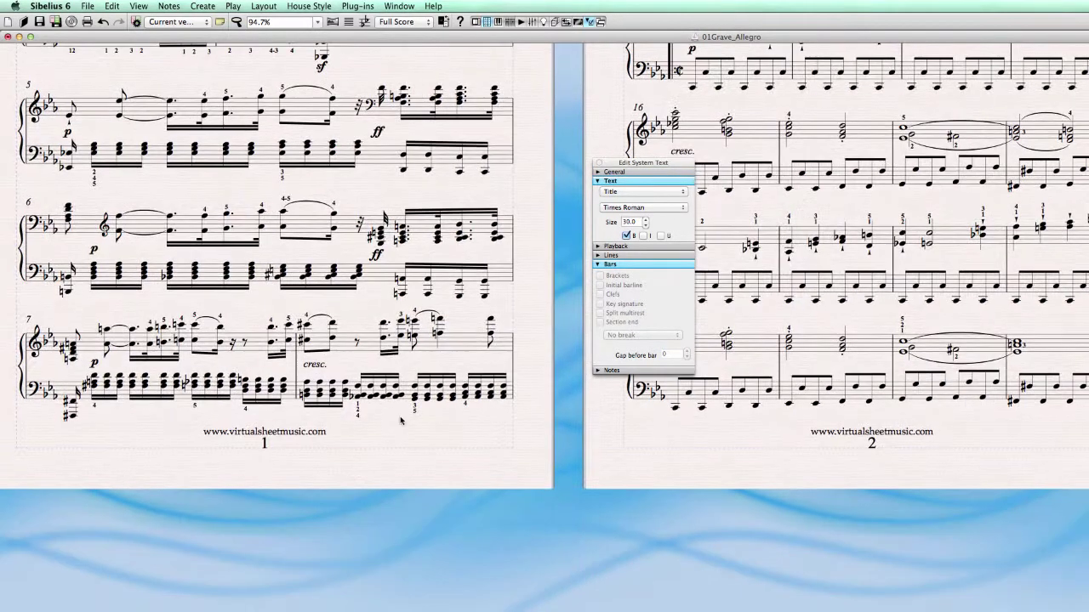
{"action": "left_click", "coordinate": [266, 431]}
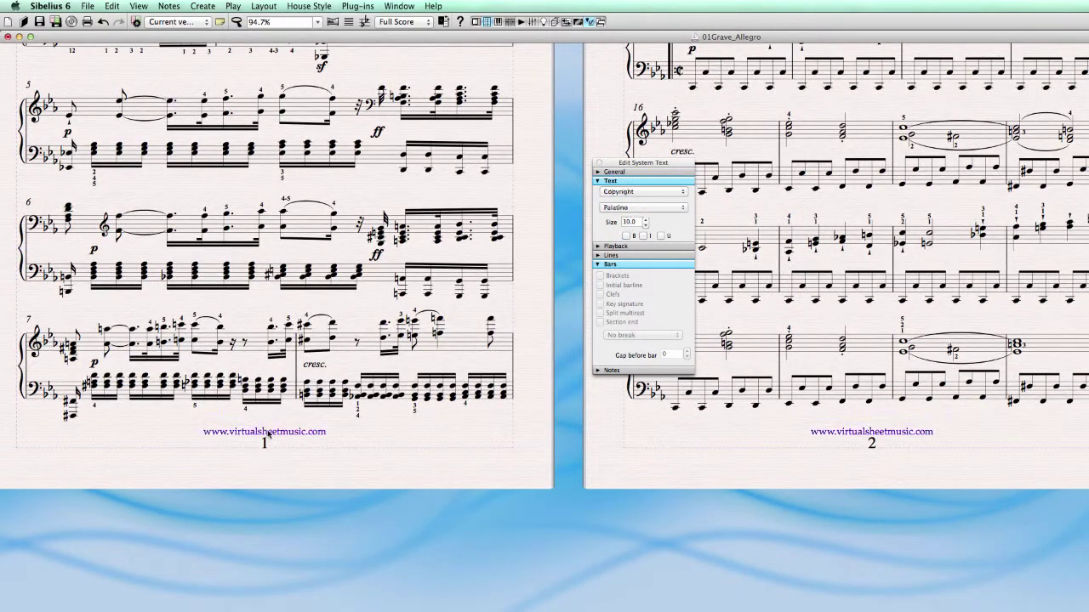
{"action": "left_click", "coordinate": [328, 6]}
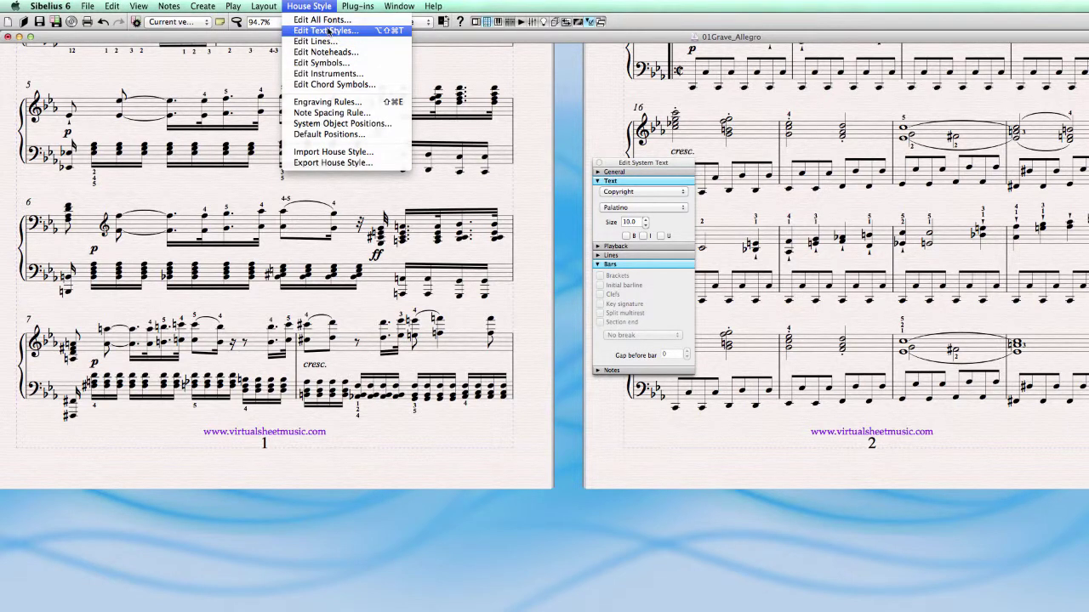
{"action": "left_click", "coordinate": [329, 31]}
{"action": "left_click", "coordinate": [785, 371]}
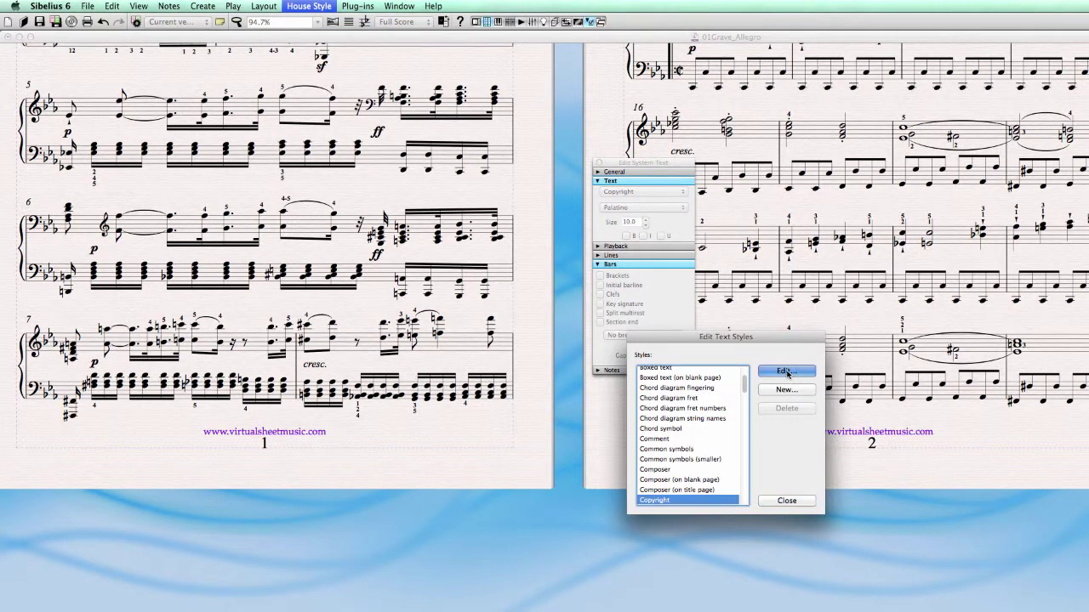
{"action": "left_click", "coordinate": [292, 87]}
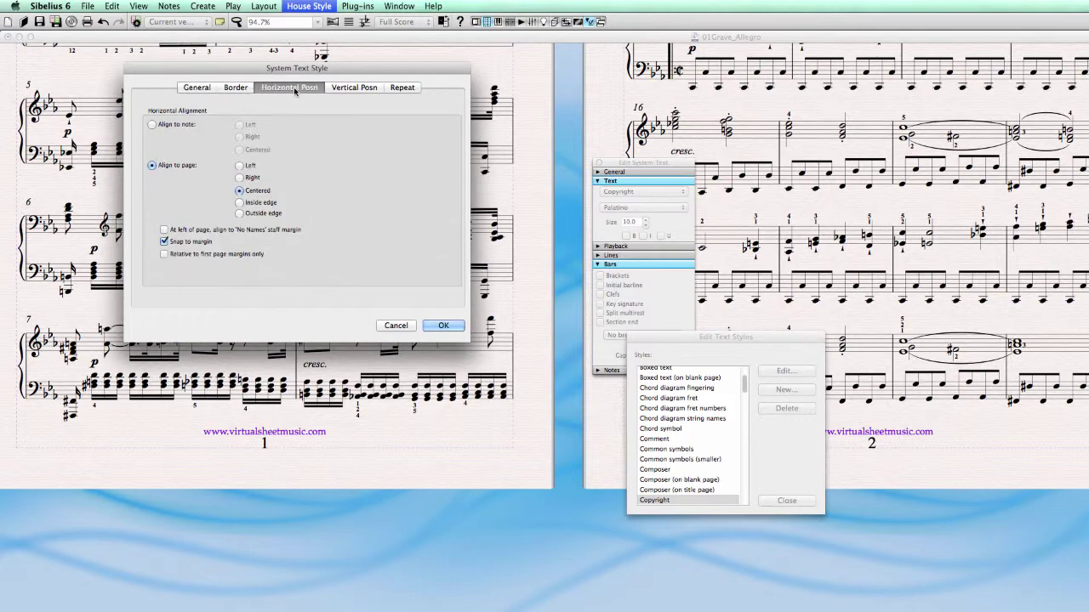
{"action": "left_click", "coordinate": [343, 87]}
{"action": "left_click", "coordinate": [396, 326]}
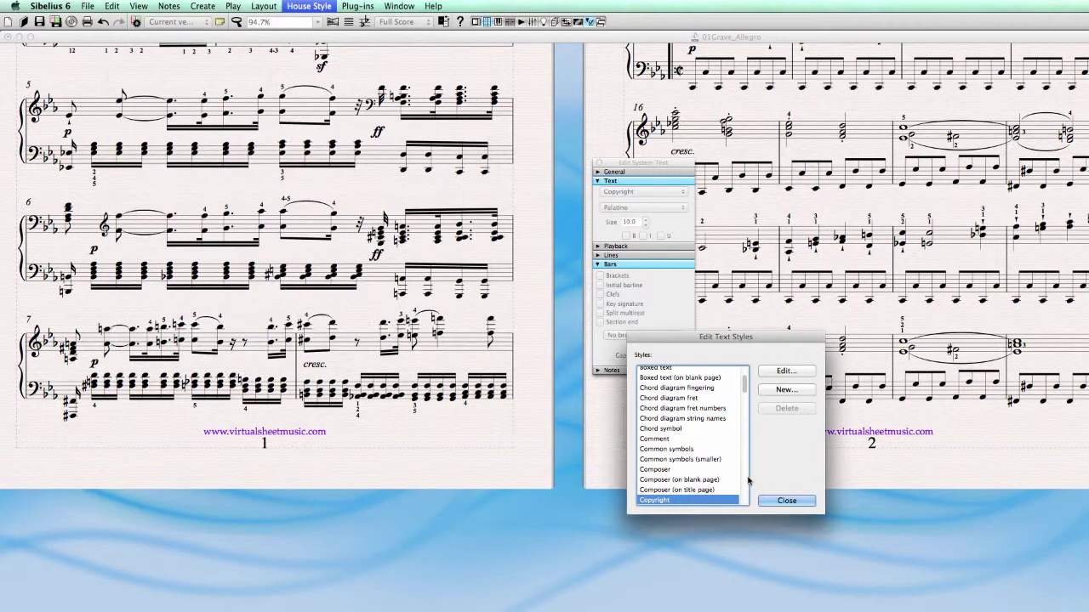
{"action": "left_click", "coordinate": [786, 500]}
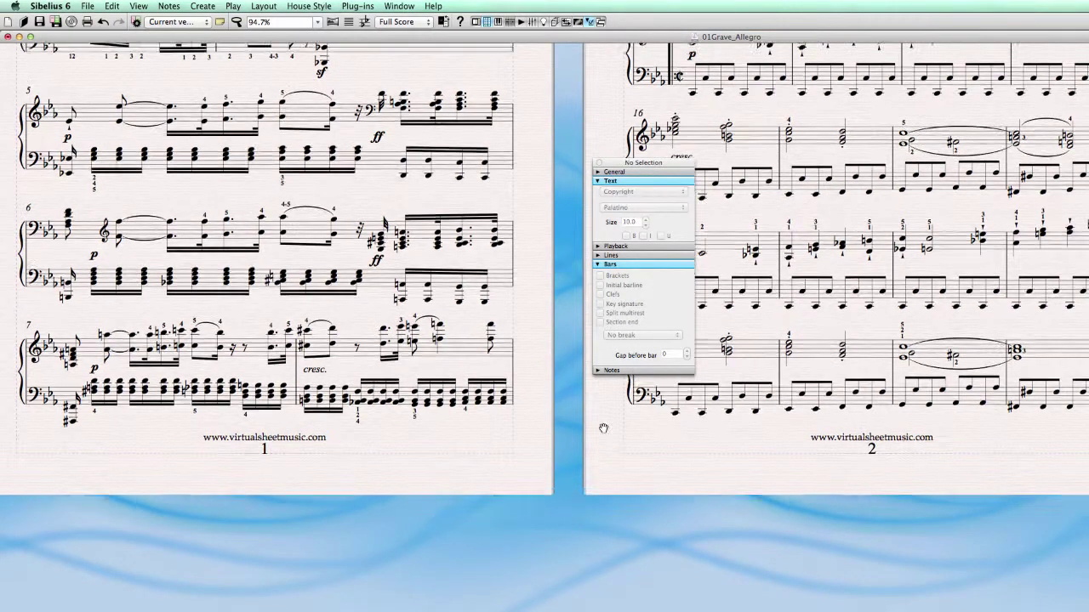
{"action": "scroll", "coordinate": [594, 348], "scroll_direction": "up", "scroll_amount": 10}
{"action": "left_click", "coordinate": [481, 278]}
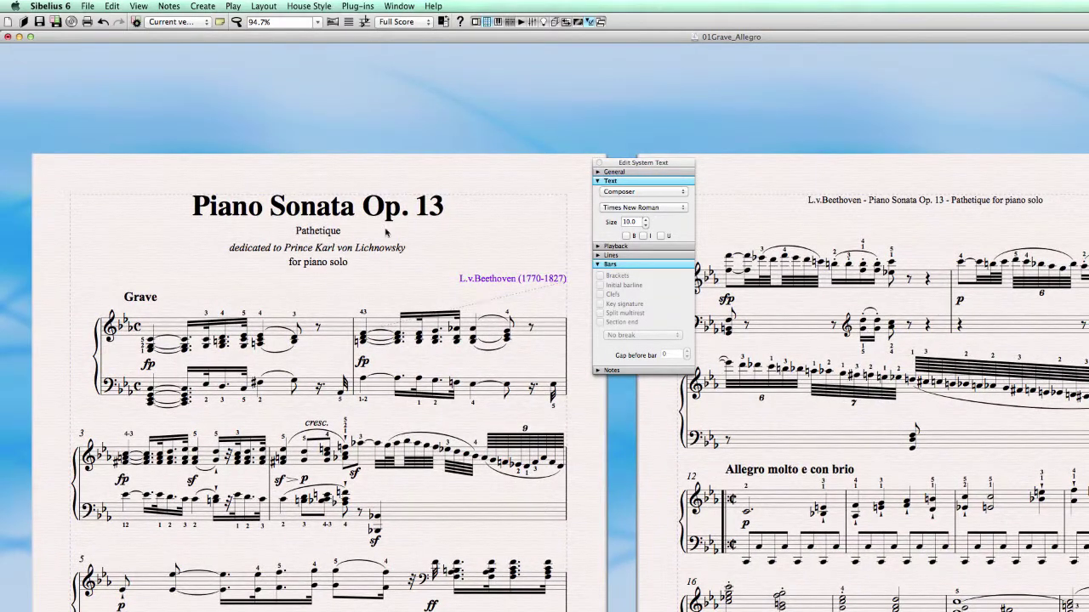
Confirm the Composer default positions, then reselect L.v.Beethoven (1770-1827) and reopen House Style.
{"action": "left_click", "coordinate": [308, 6]}
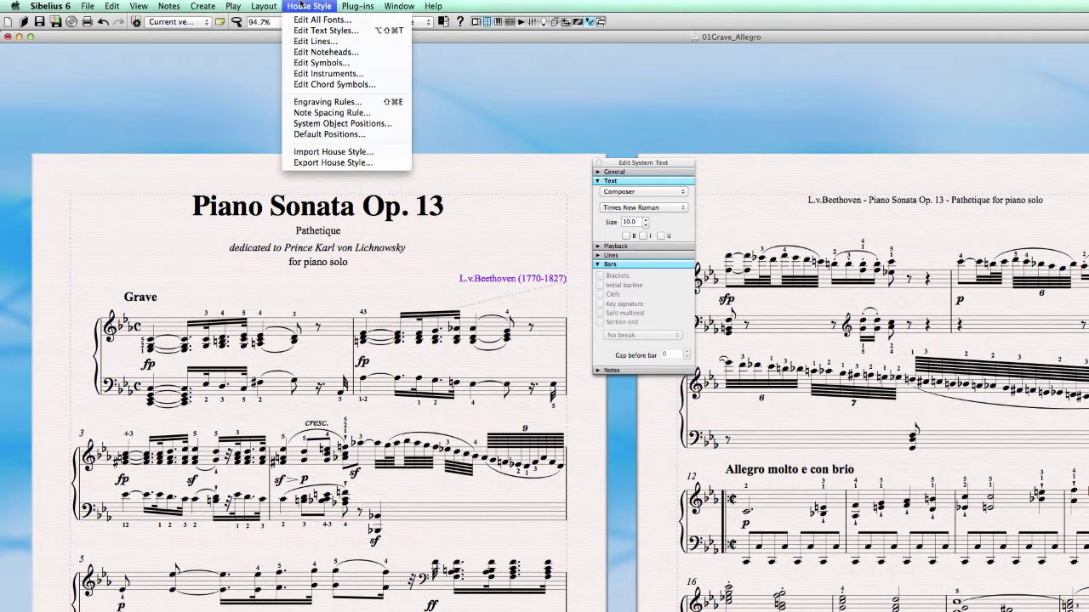
{"action": "left_click", "coordinate": [300, 140]}
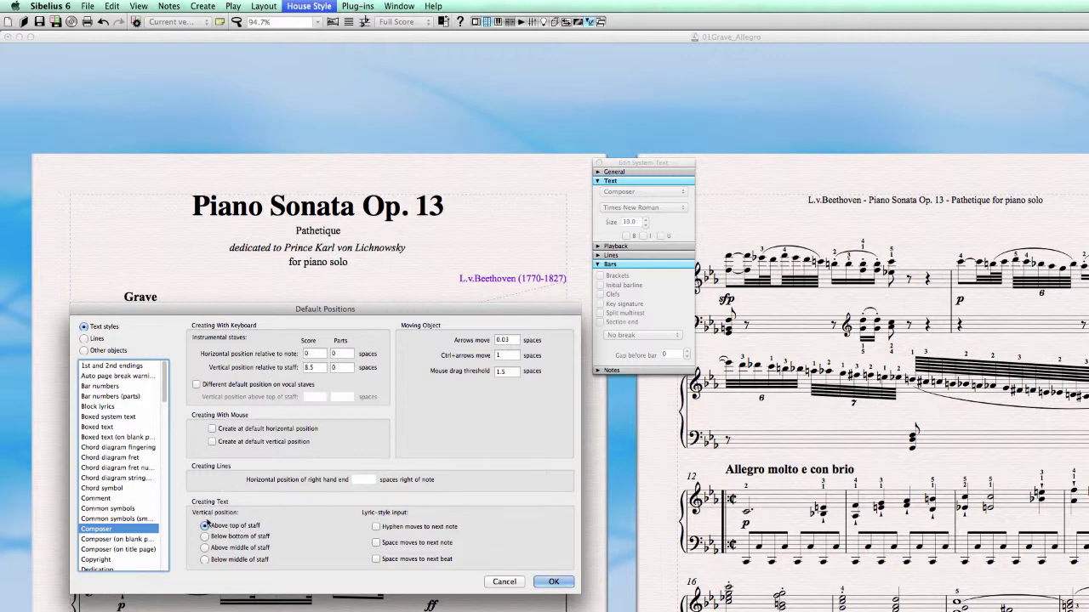
{"action": "left_click", "coordinate": [556, 582]}
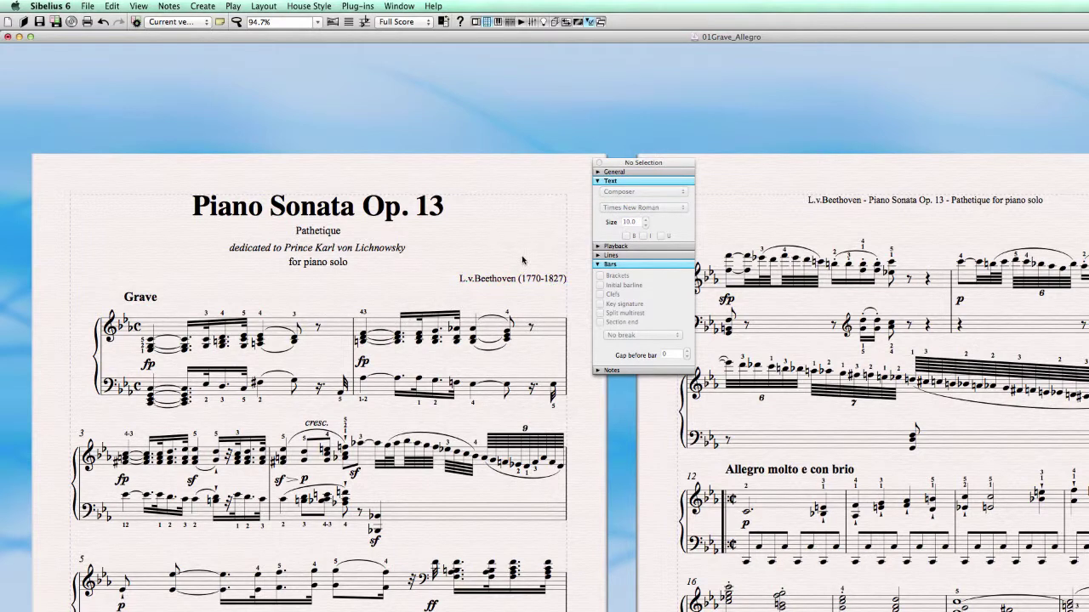
{"action": "left_click", "coordinate": [494, 284]}
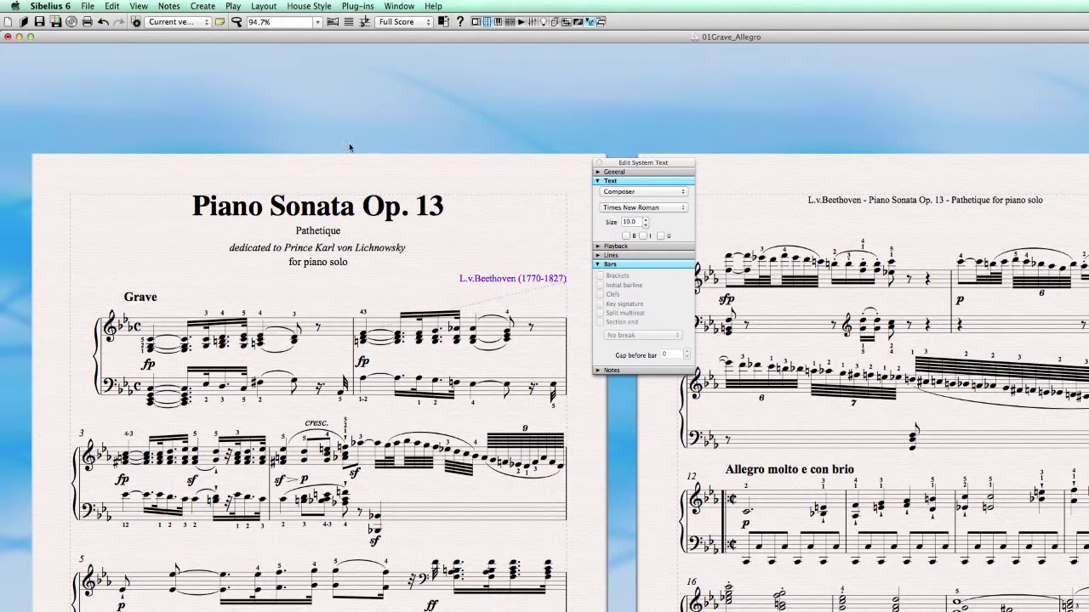
{"action": "left_click", "coordinate": [313, 7]}
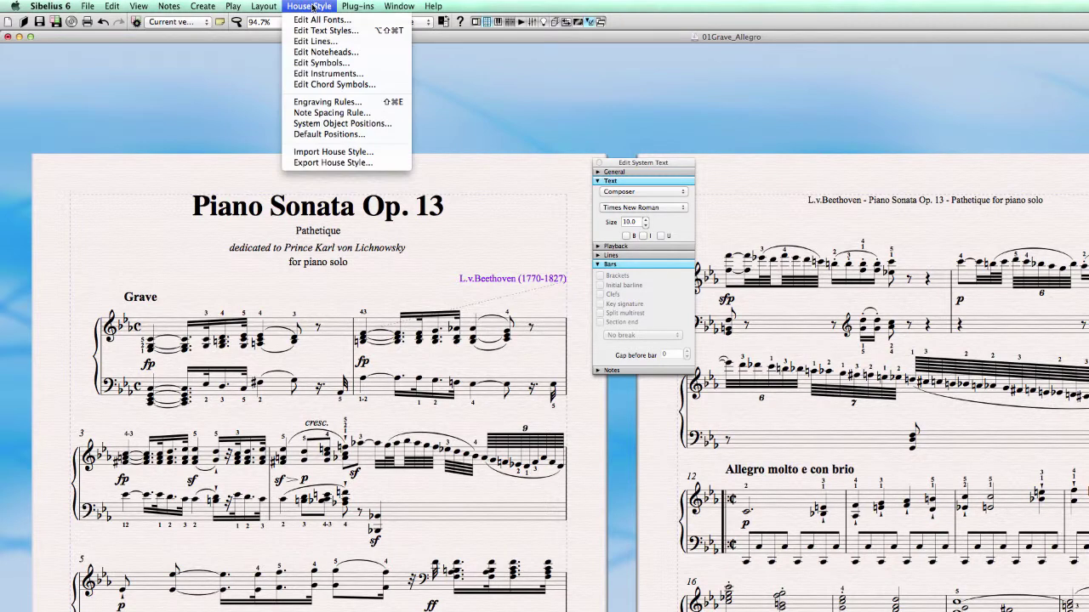